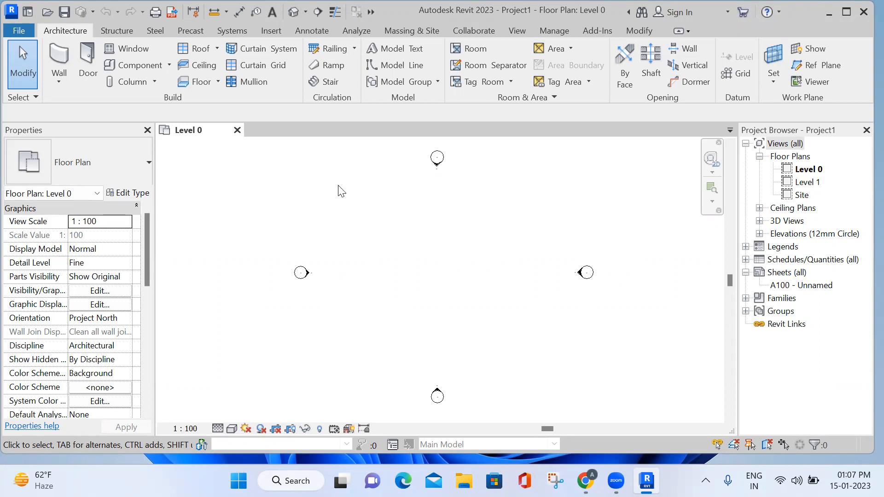
# - Close the open project and set up a new project with the Architectural Template as its template file
pyautogui.click(237, 130)
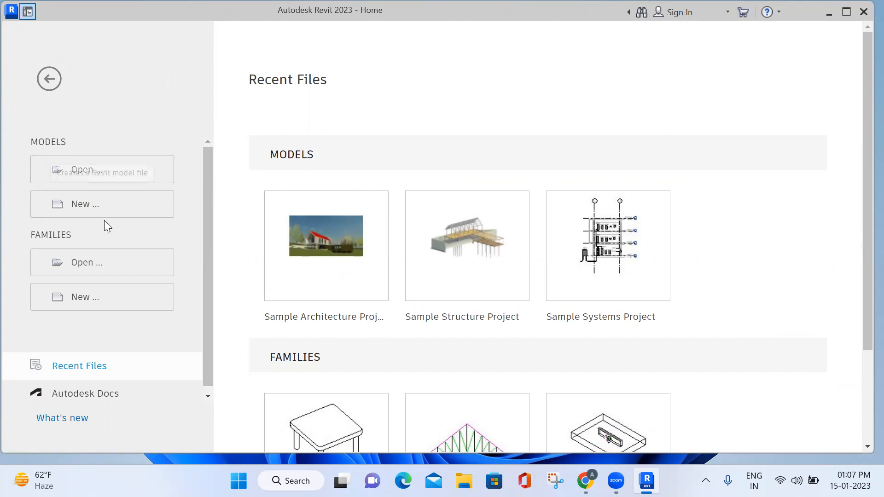
pyautogui.click(97, 211)
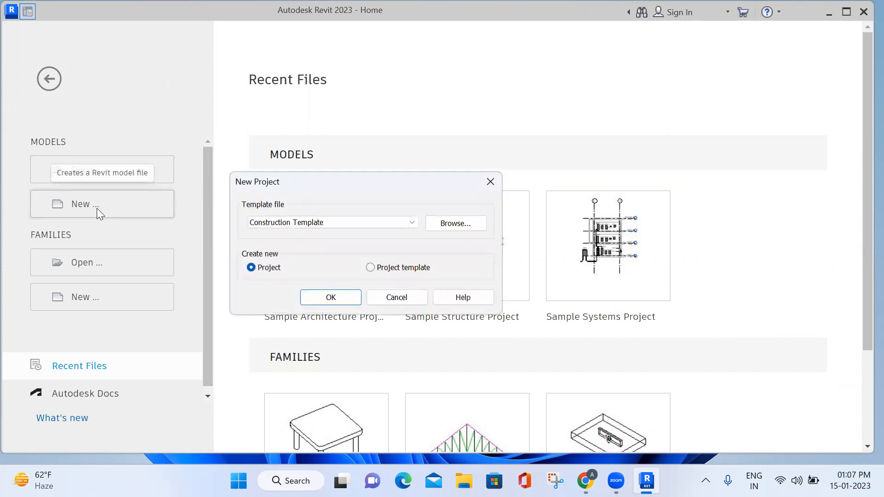
pyautogui.click(412, 222)
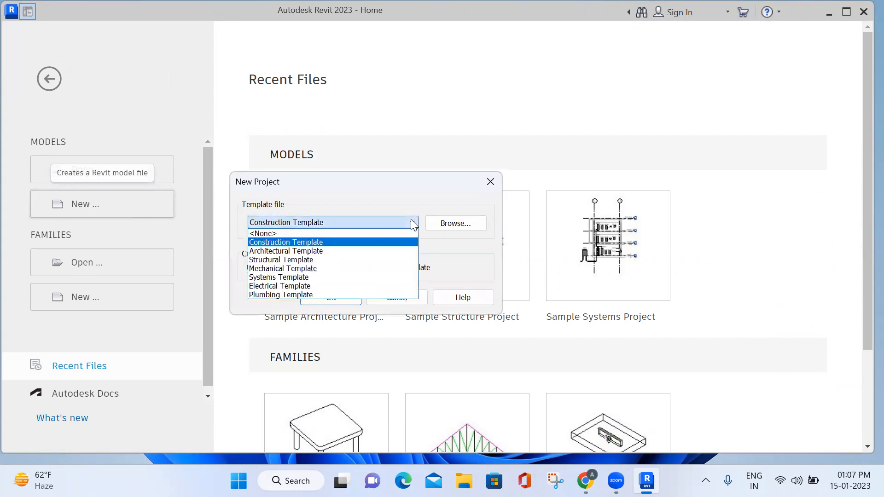
pyautogui.click(299, 251)
# - Look through the template files in the English folder and create the project from the Architectural Template
pyautogui.click(453, 223)
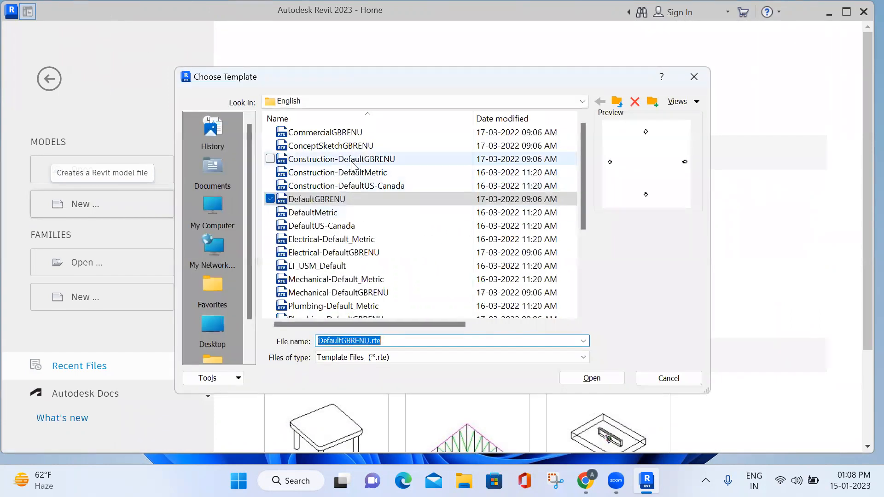
pyautogui.scroll(-4, 355, 168)
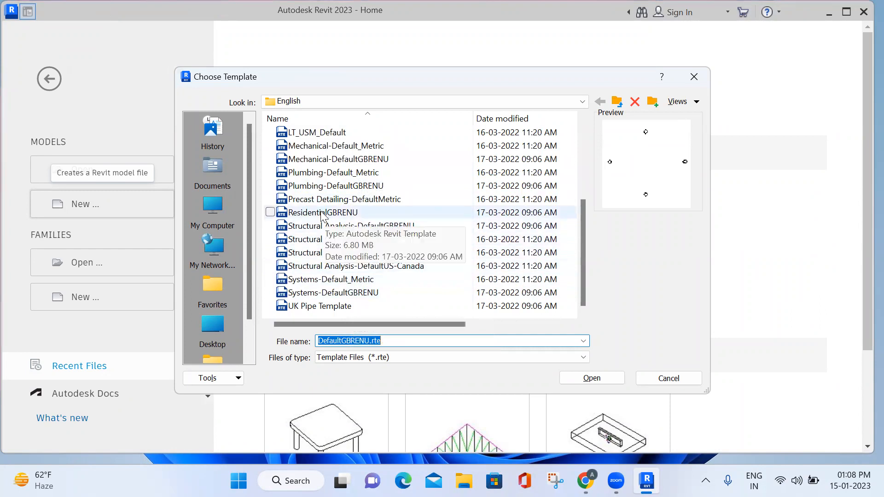
pyautogui.scroll(1, 322, 213)
pyautogui.scroll(1, 321, 213)
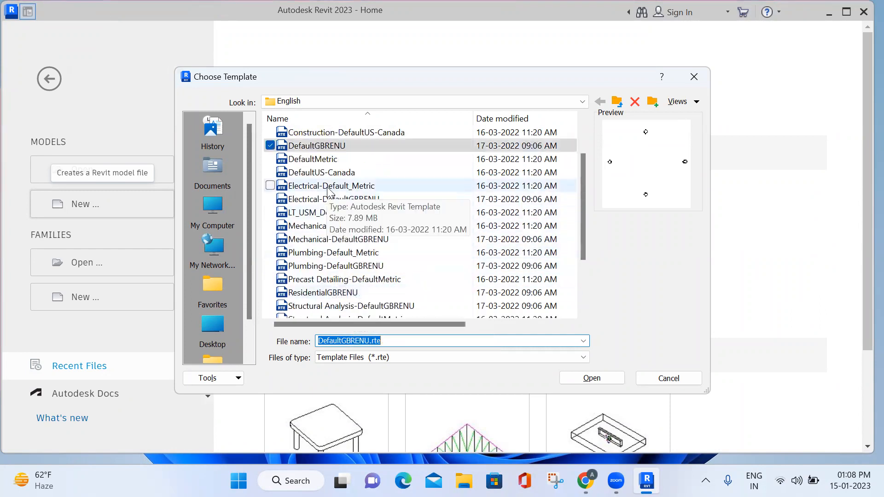
pyautogui.scroll(2, 328, 190)
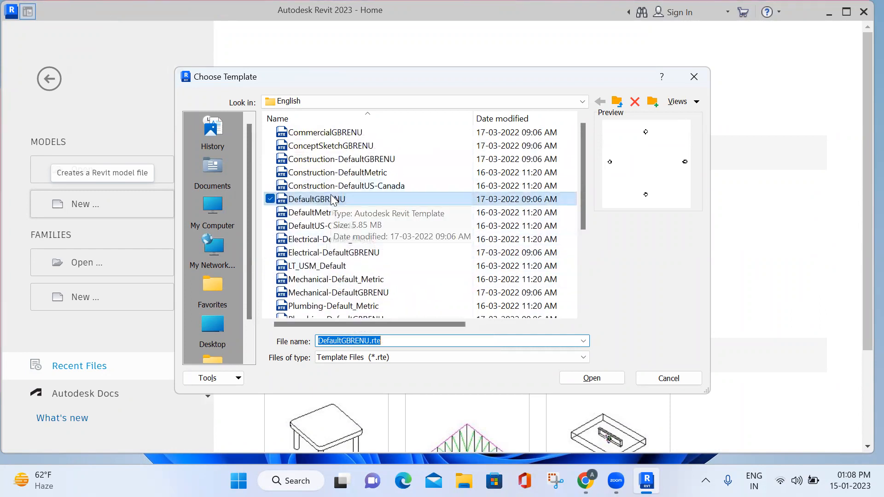
pyautogui.click(669, 378)
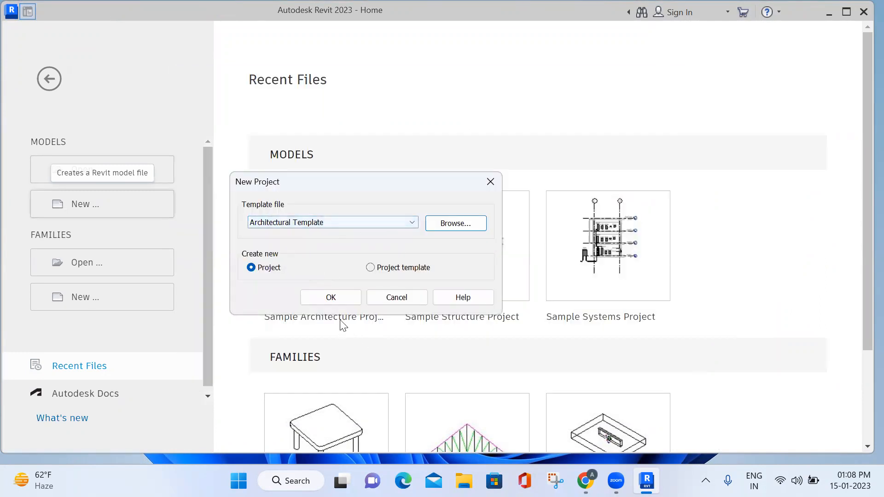
pyautogui.click(334, 298)
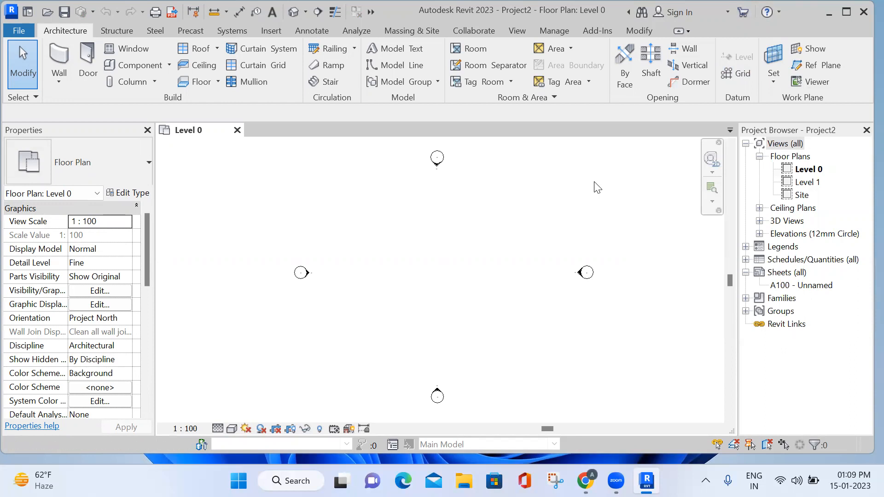
pyautogui.press('l')
pyautogui.press('Delete')
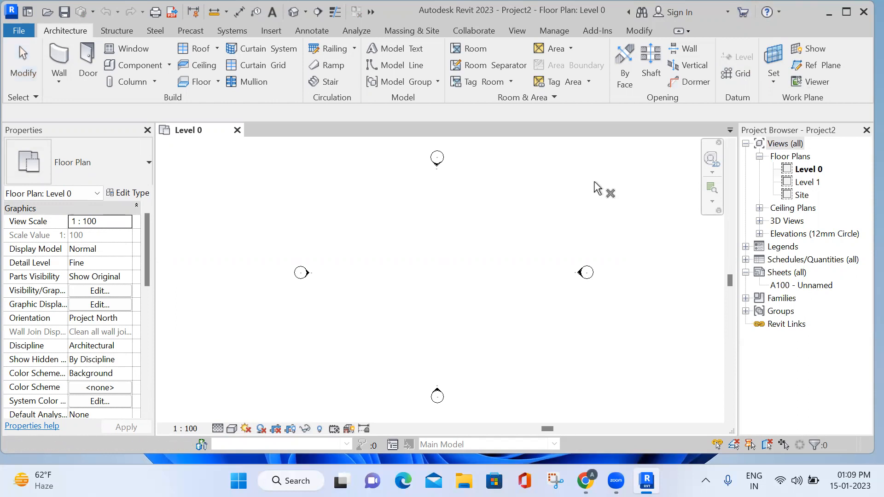
pyautogui.press('Escape')
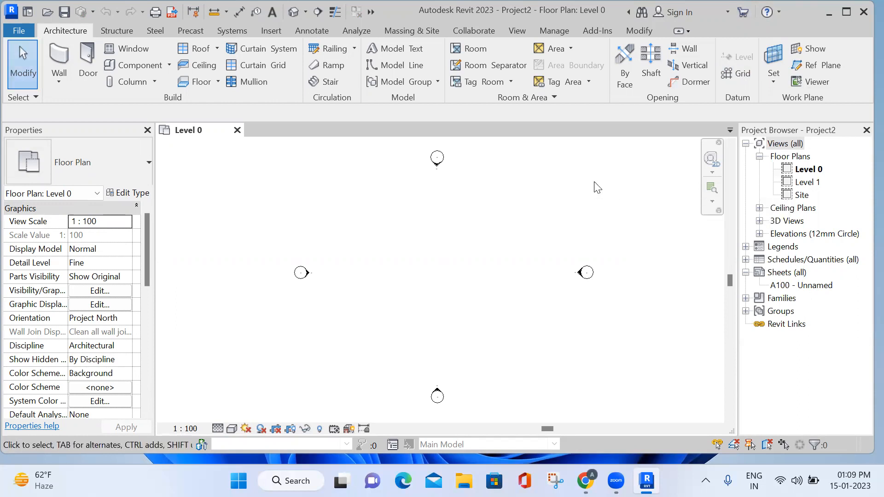
pyautogui.press('k')
pyautogui.press('s')
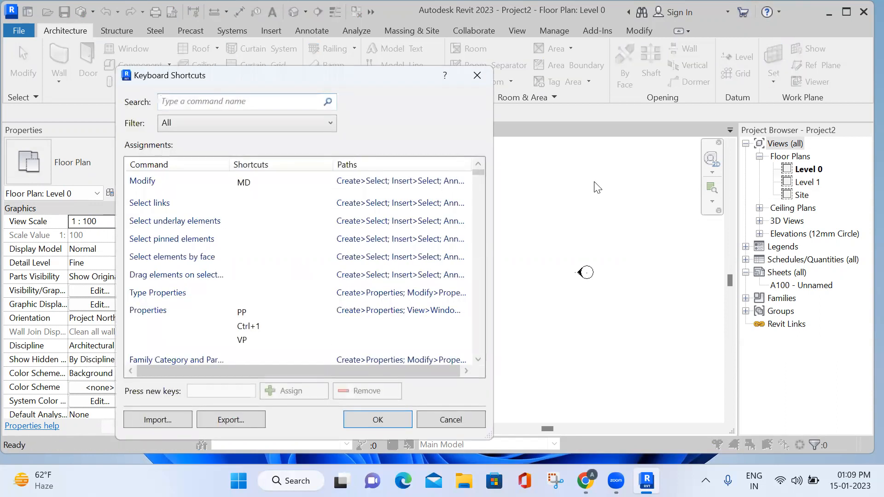
pyautogui.write('`')
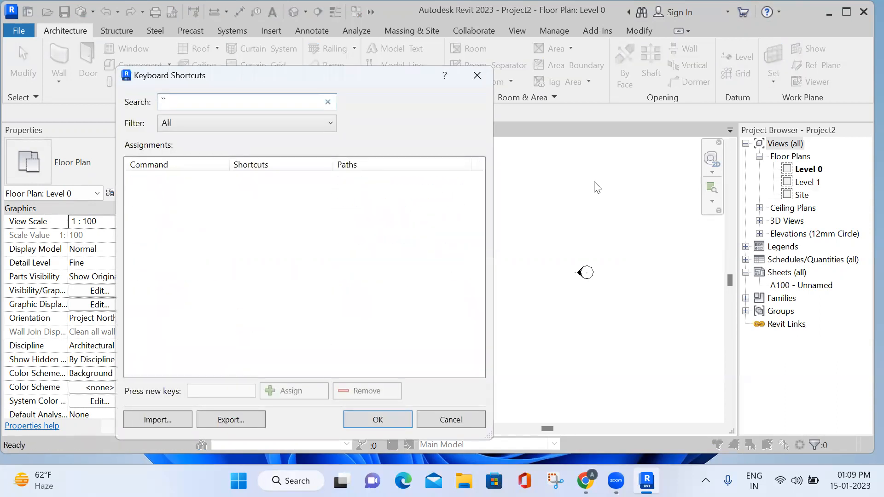
pyautogui.press('BackSpace')
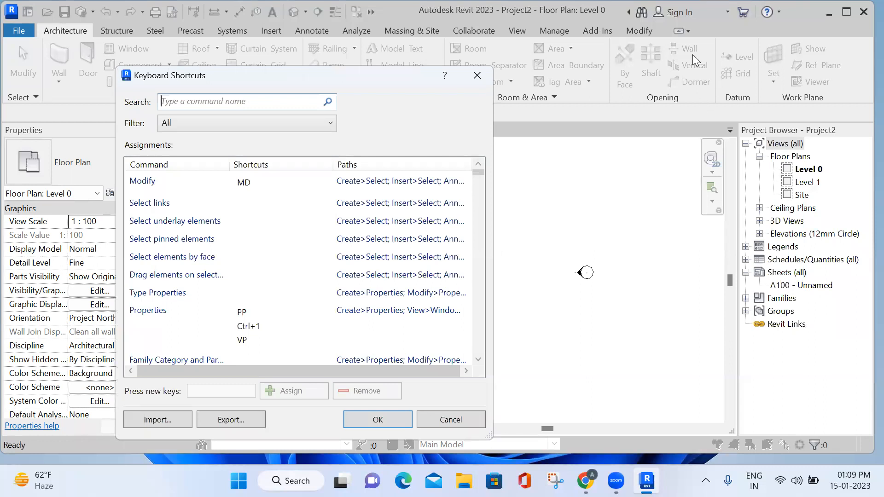
pyautogui.press('Escape')
# - Open the keyboard shortcut settings, look over the assignments and search for the command "copy"
pyautogui.press('k')
pyautogui.press('s')
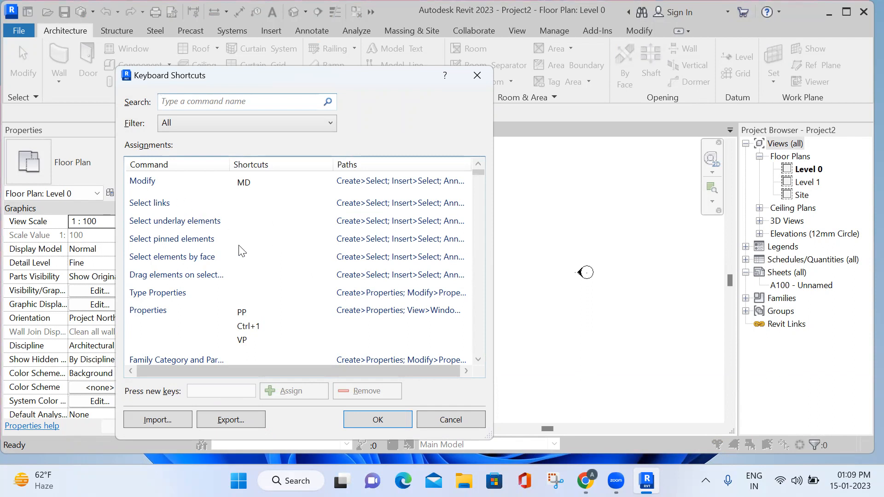
pyautogui.scroll(-1, 359, 285)
pyautogui.scroll(-1, 350, 287)
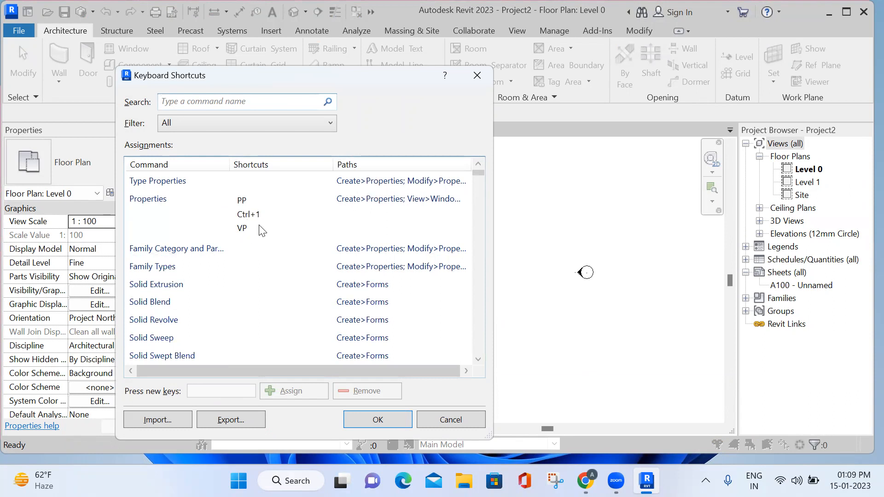
pyautogui.scroll(-2, 262, 235)
pyautogui.scroll(-1, 268, 245)
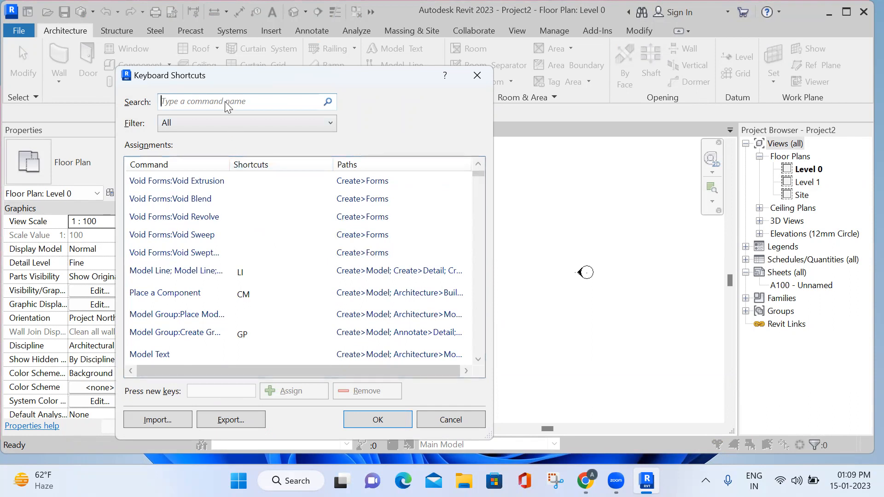
pyautogui.write('copy')
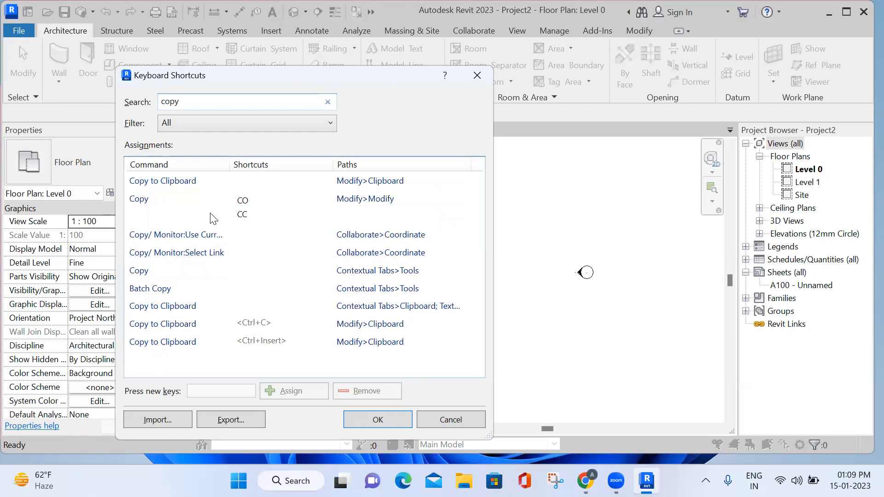
# - Try to assign the shortcut CP to the Copy command of the Modify tools
pyautogui.click(145, 199)
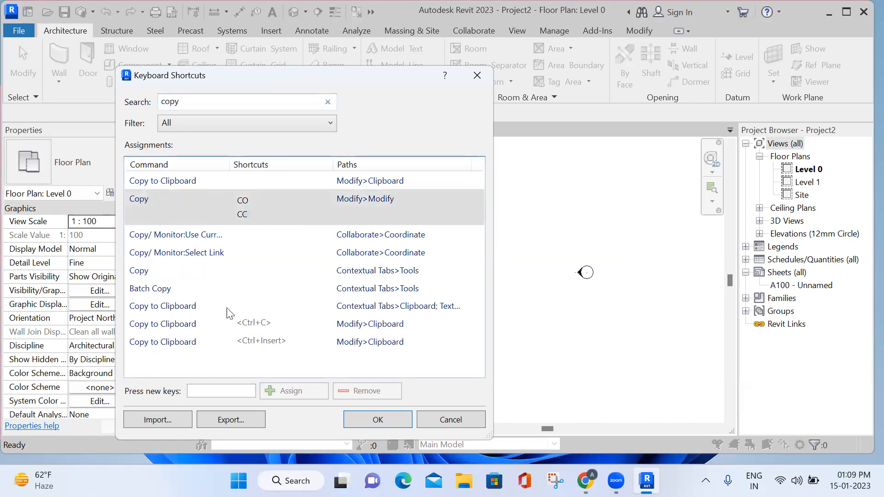
pyautogui.click(202, 394)
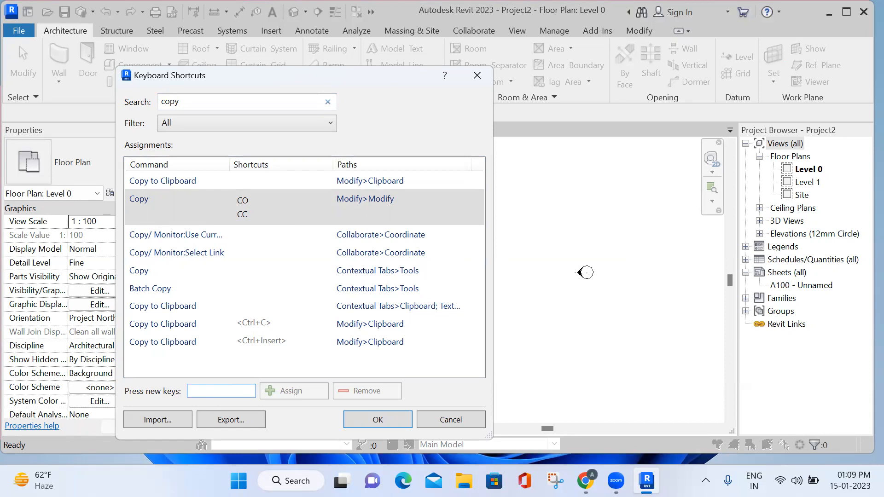
pyautogui.write('CP')
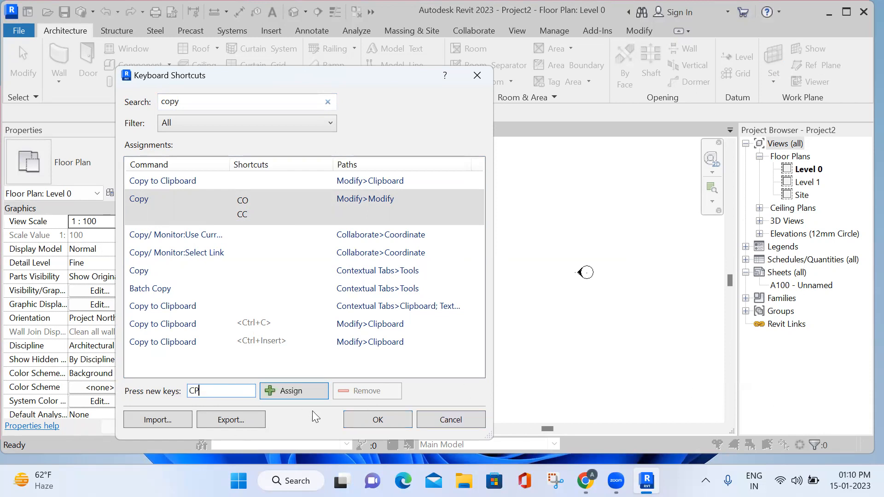
pyautogui.click(282, 389)
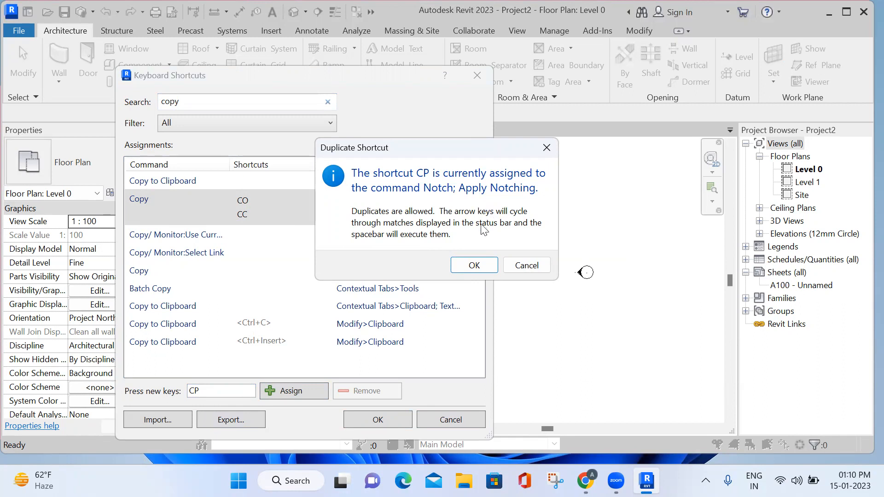
pyautogui.click(524, 266)
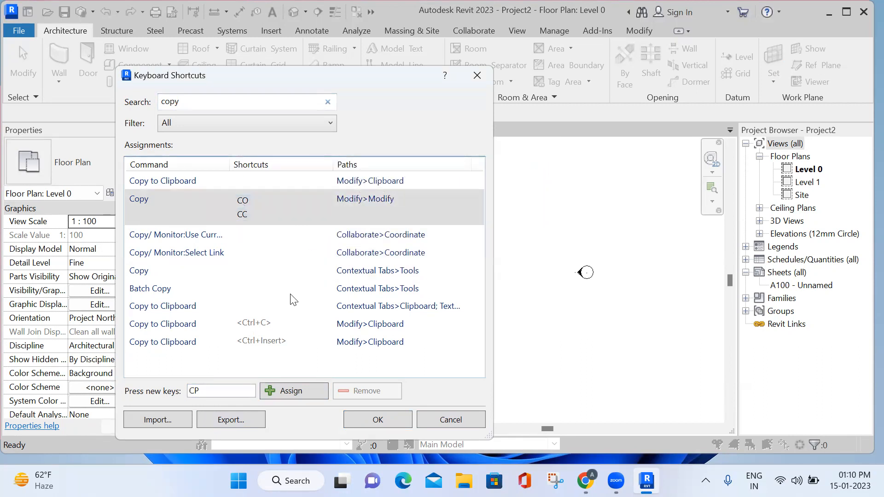
# - Assign the additional shortcut CPP to the Copy command and accept the shortcut settings
pyautogui.click(250, 202)
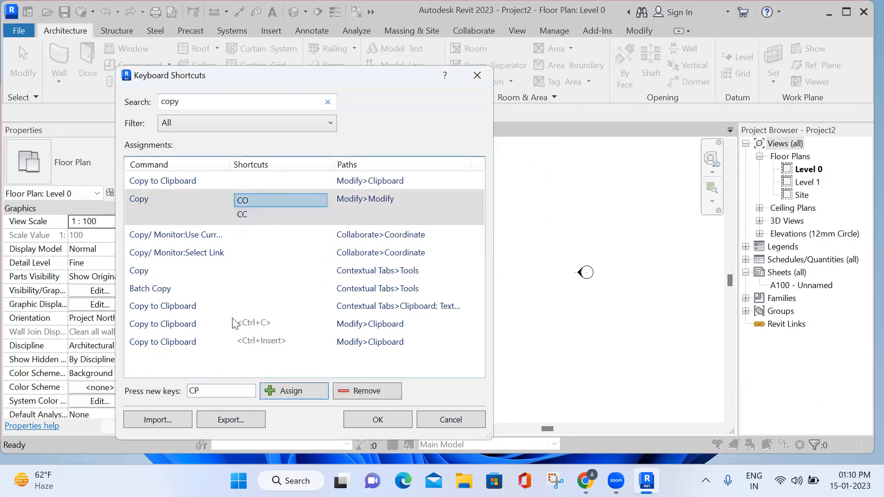
pyautogui.click(211, 389)
pyautogui.write('O')
pyautogui.press('BackSpace')
pyautogui.write('CPP')
pyautogui.click(278, 390)
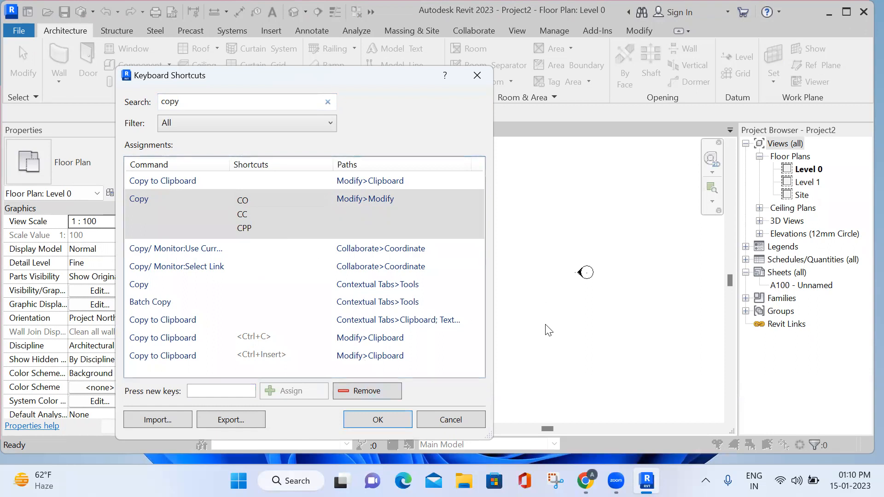
pyautogui.click(376, 420)
# - Test the Copy command's CPP and CC shortcuts in the Level 0 floor plan without copying anything
pyautogui.press('c')
pyautogui.press('p')
pyautogui.press('p')
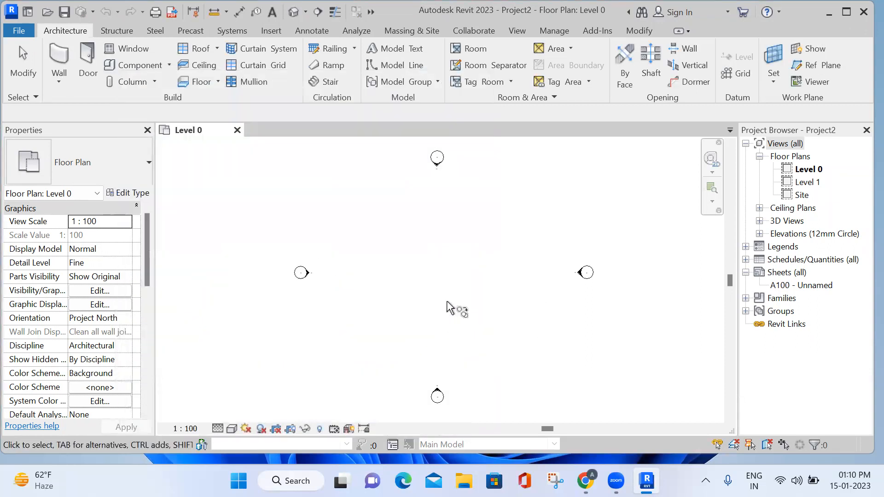
pyautogui.press('Escape')
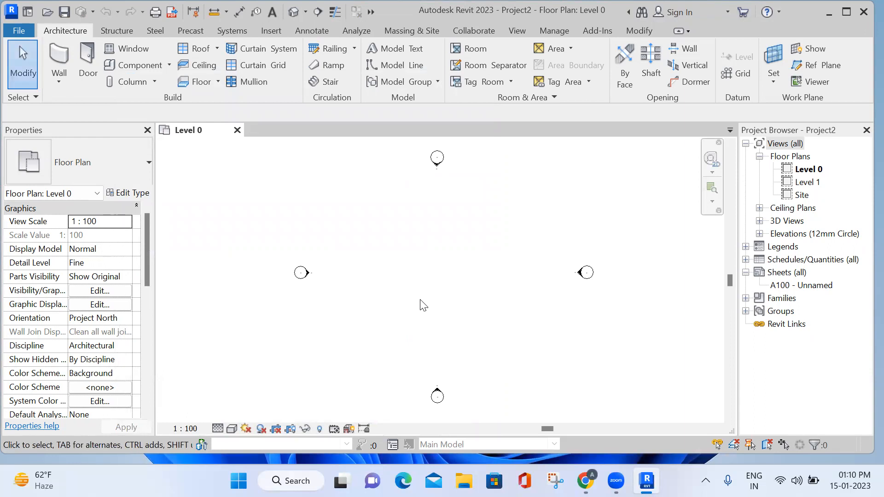
pyautogui.press('c')
pyautogui.press('c')
pyautogui.scroll(2, 479, 293)
pyautogui.scroll(2, 476, 292)
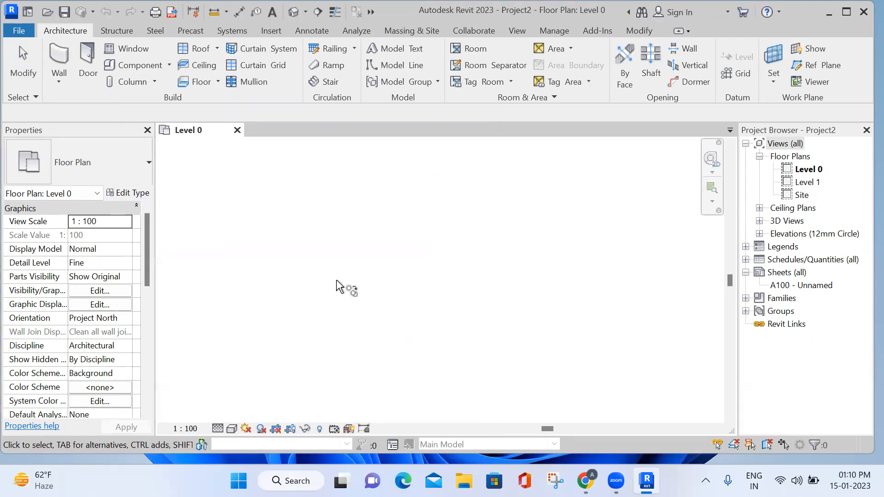
# - Search the keyboard shortcut settings for "cop", remove the CPP shortcut from the Copy command and save the changes
pyautogui.press('k')
pyautogui.press('s')
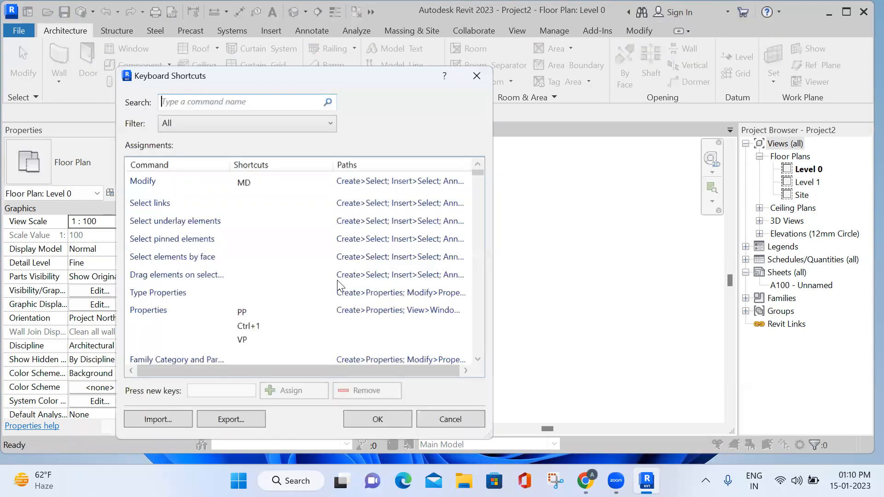
pyautogui.click(207, 103)
pyautogui.write('cop')
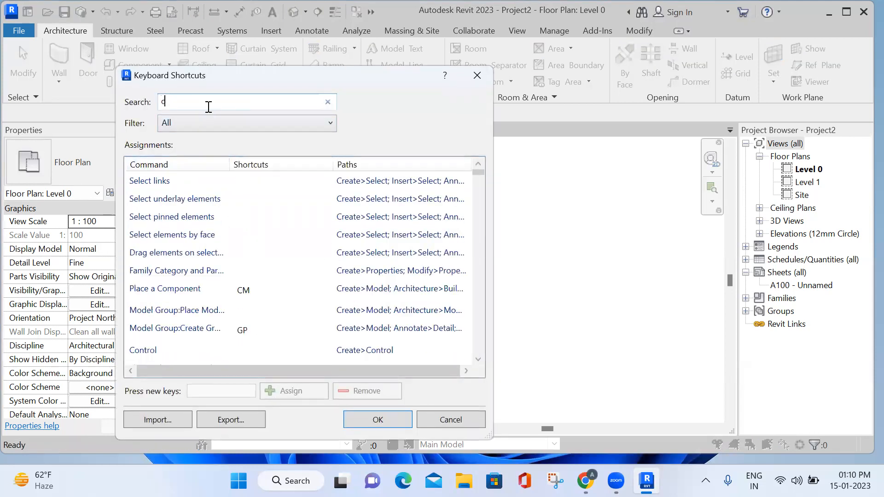
pyautogui.click(247, 226)
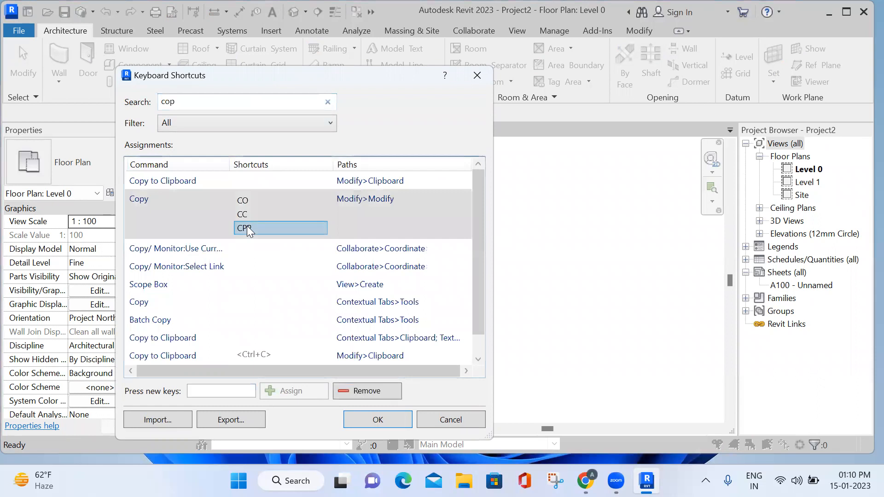
pyautogui.click(346, 391)
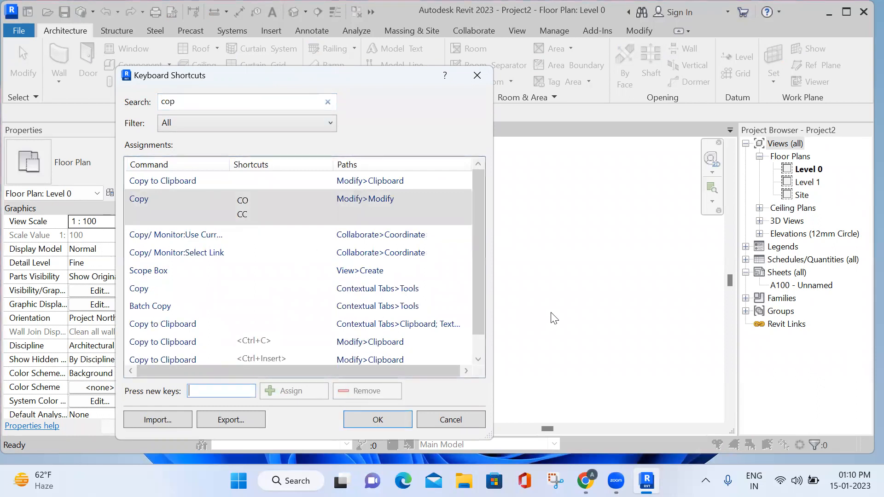
pyautogui.moveTo(267, 199); pyautogui.dragTo(275, 224)
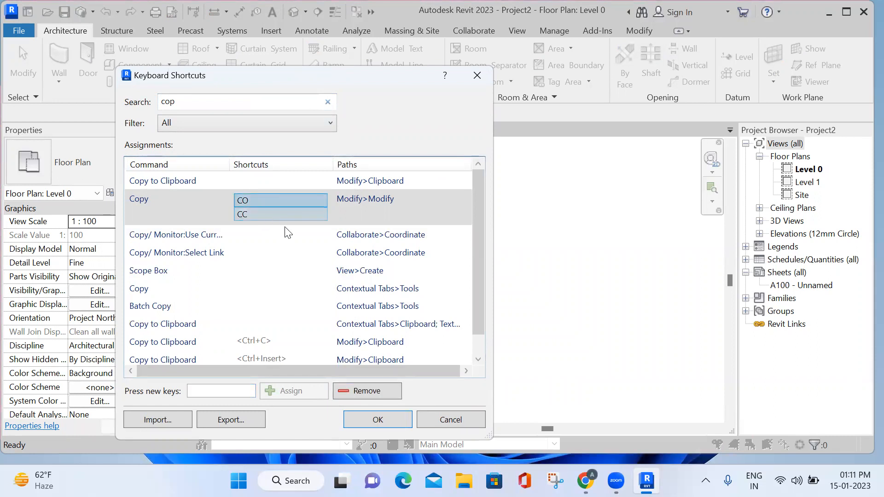
pyautogui.click(440, 415)
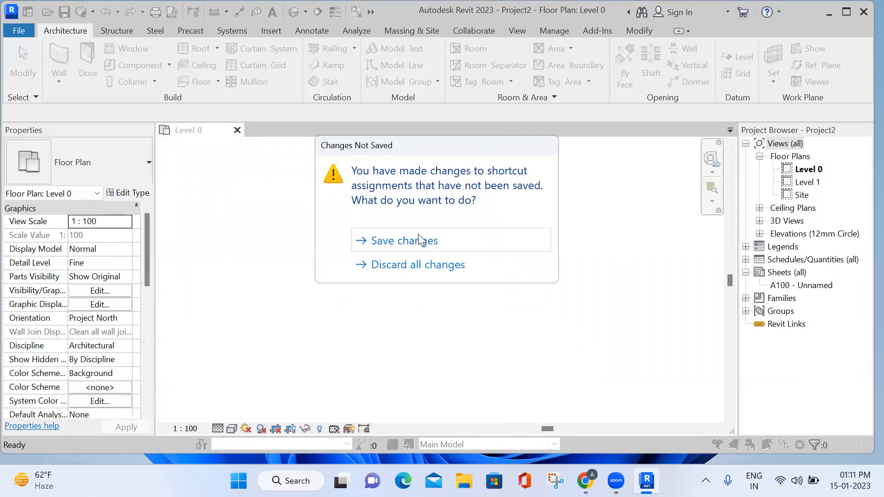
pyautogui.click(466, 246)
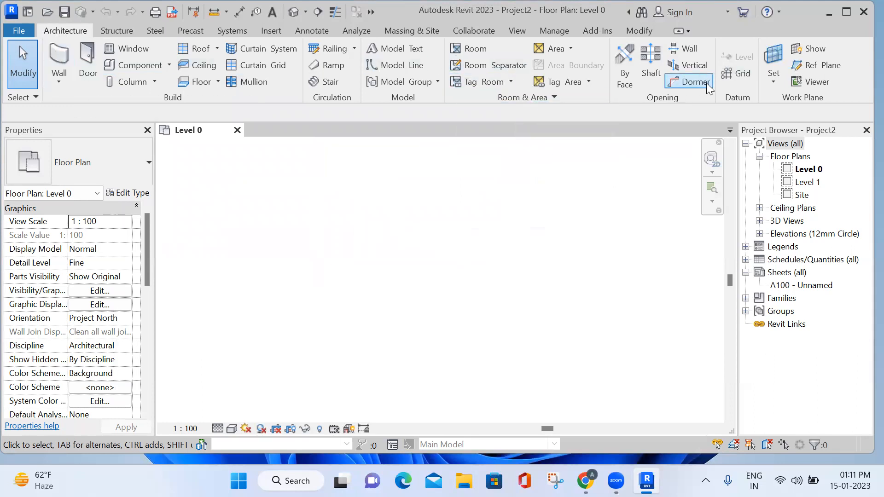
# - Draw a vertical grid line with its bubble at the lower end in the Level 0 floor plan
pyautogui.click(736, 77)
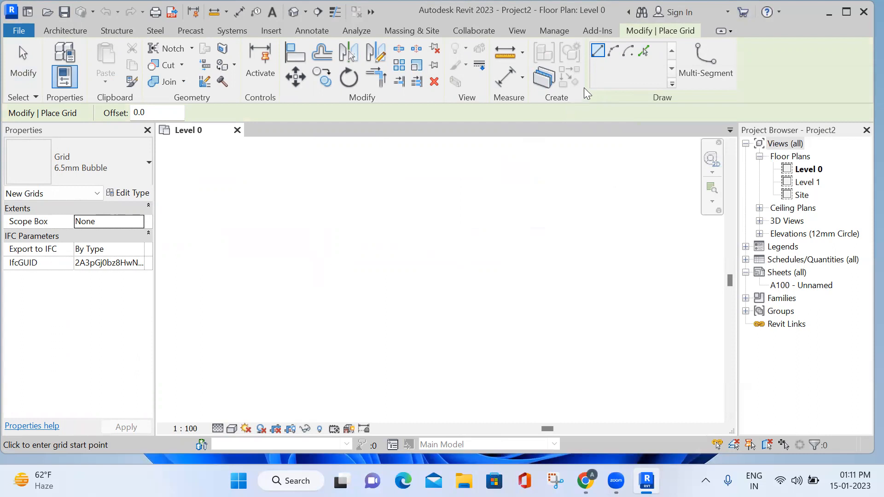
pyautogui.click(344, 205)
pyautogui.scroll(-3, 343, 399)
pyautogui.scroll(-3, 352, 391)
pyautogui.moveTo(352, 391); pyautogui.dragTo(372, 283, button='middle')
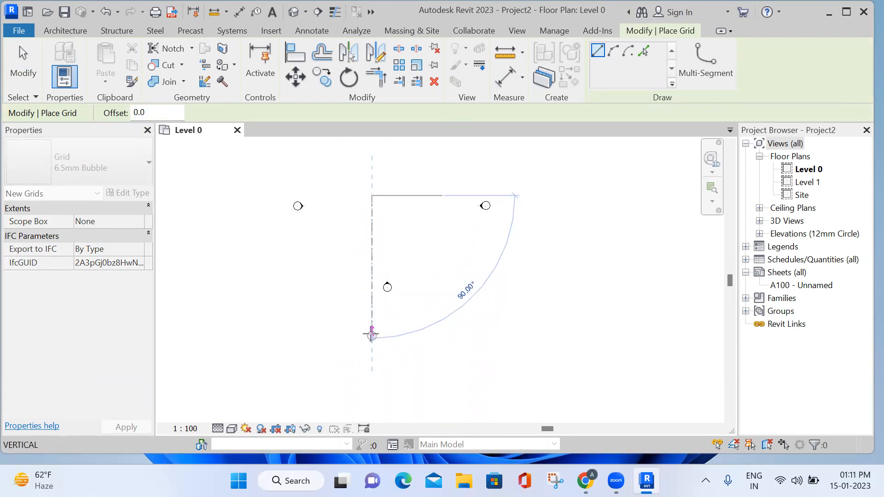
pyautogui.click(372, 333)
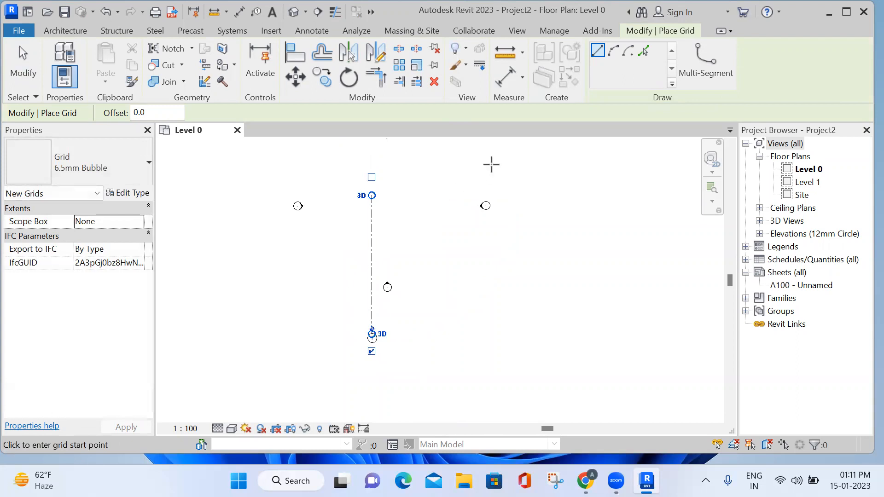
pyautogui.press('Escape')
pyautogui.press('Escape')
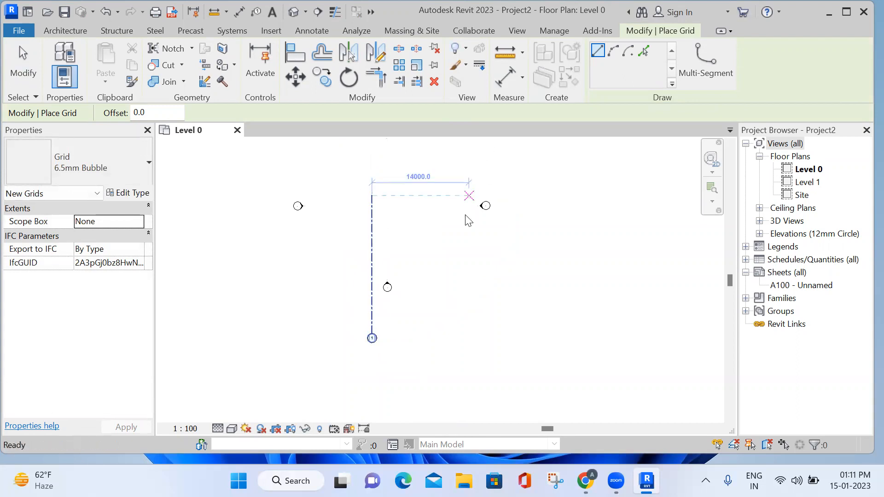
# - Create grids 2 to 6 by picking each preceding grid line with an offset of 1500 to the right
pyautogui.scroll(2, 385, 279)
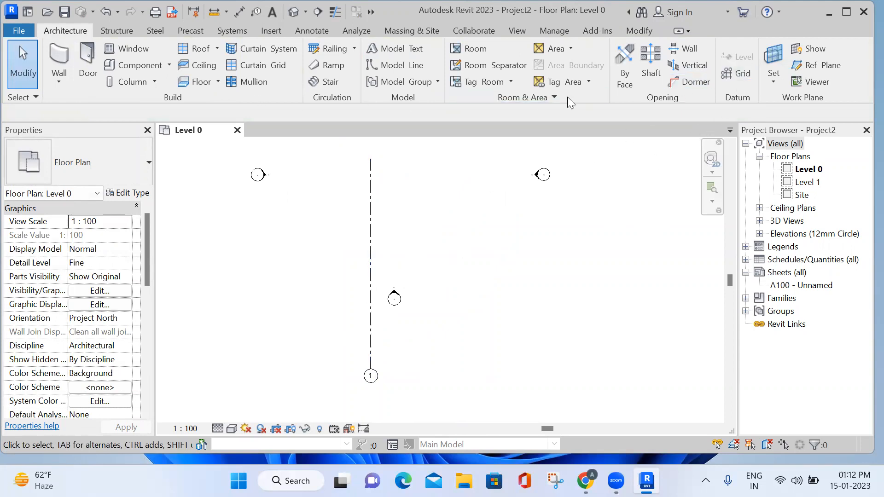
pyautogui.click(734, 74)
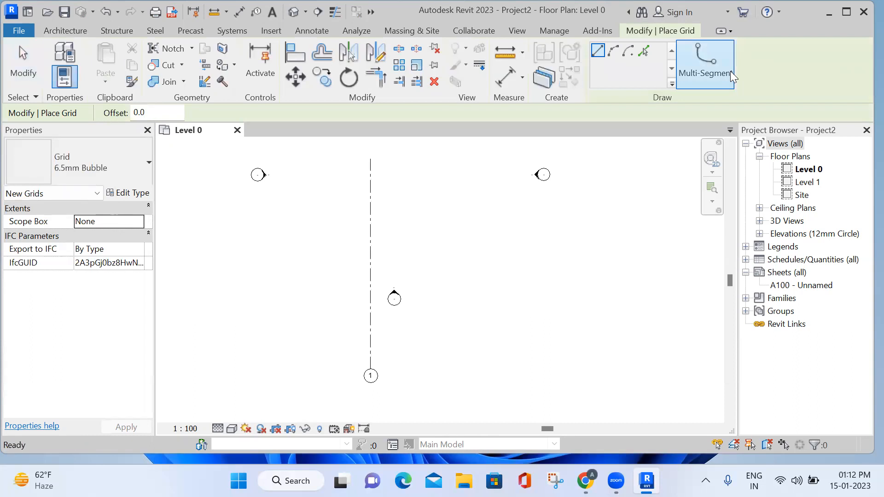
pyautogui.click(641, 51)
pyautogui.moveTo(158, 109); pyautogui.dragTo(106, 112)
pyautogui.write('1500')
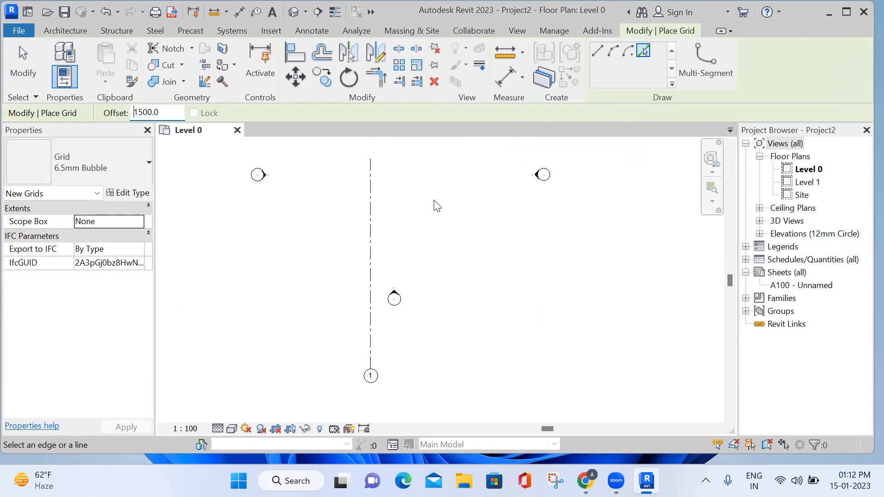
pyautogui.click(373, 211)
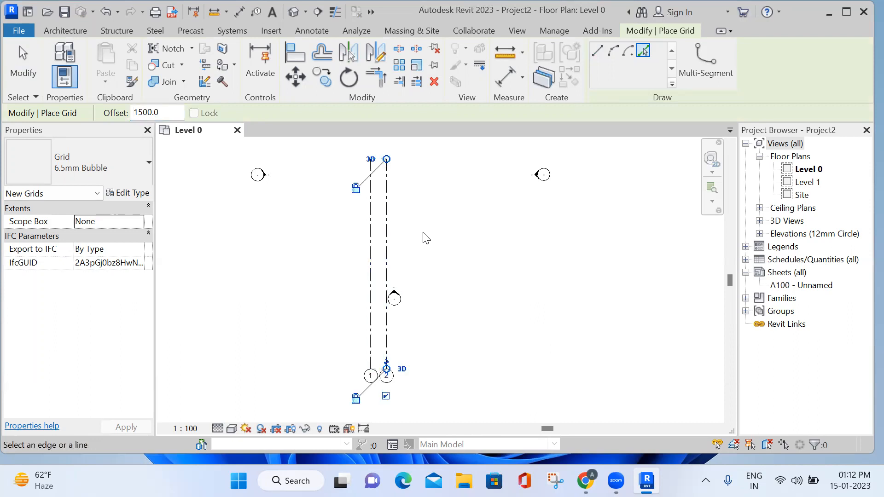
pyautogui.click(391, 235)
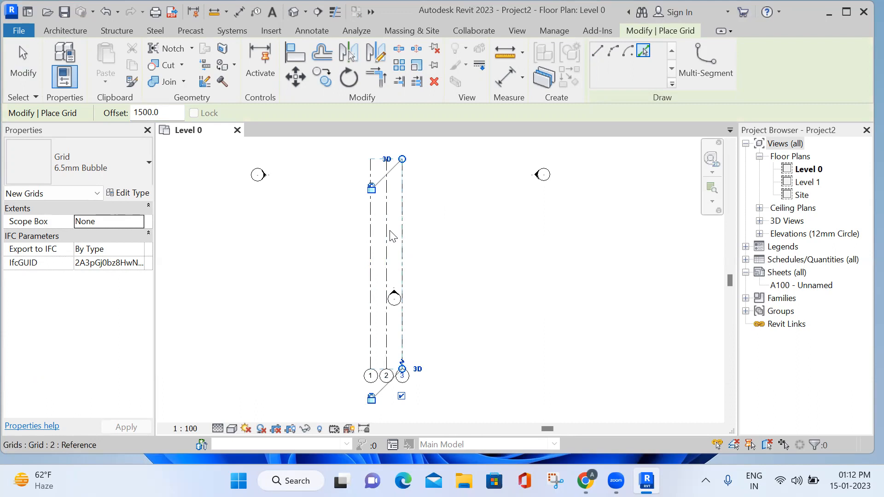
pyautogui.click(406, 240)
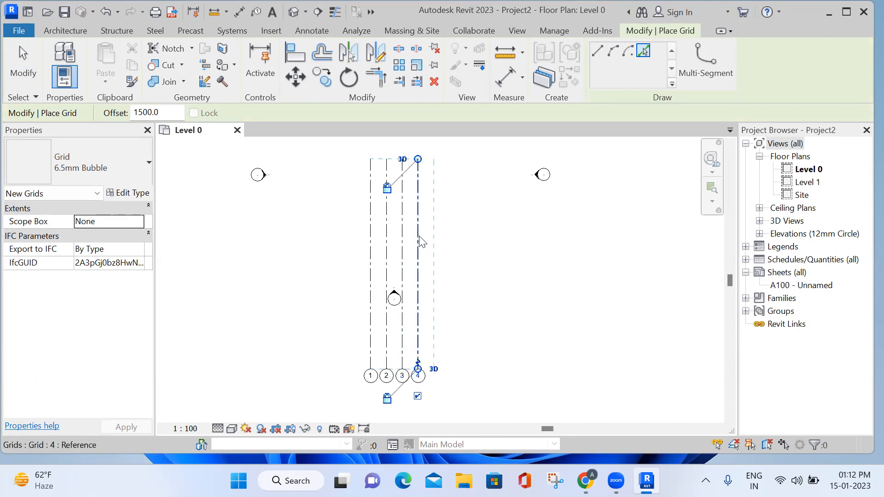
pyautogui.click(420, 240)
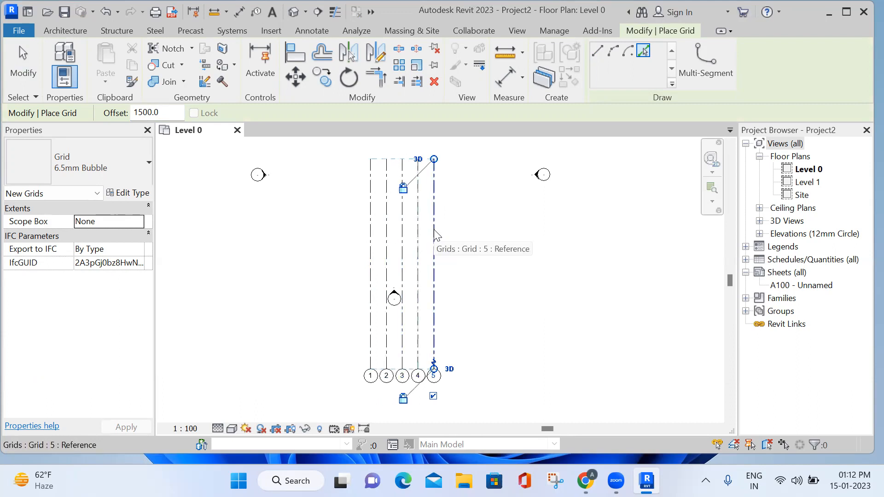
pyautogui.click(436, 233)
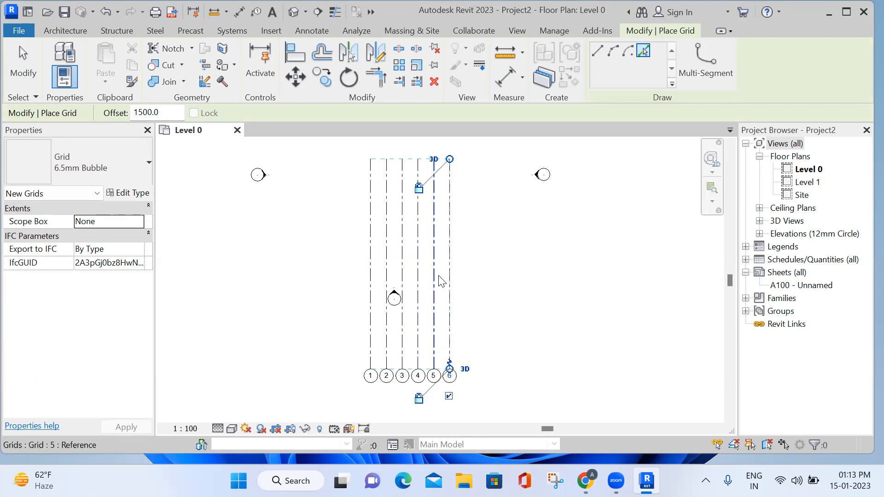
# - Continue the 1500 offset grid series to the right from grid 7 through grid 15
pyautogui.click(453, 281)
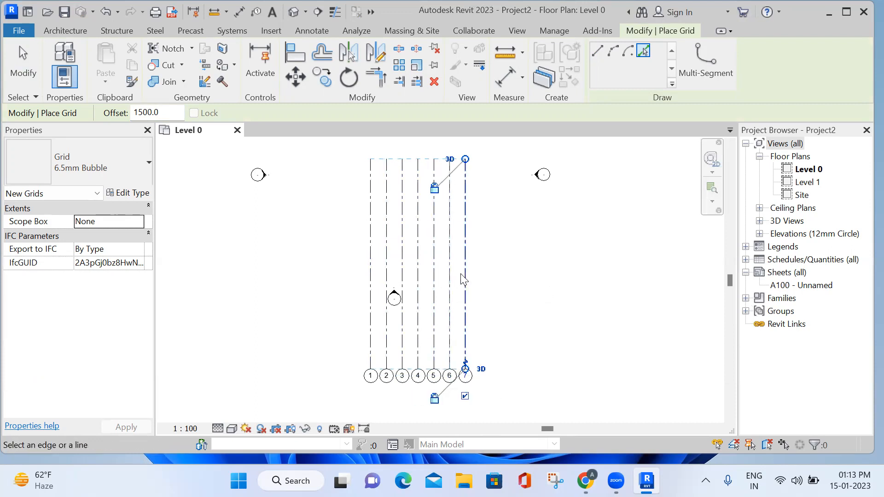
pyautogui.click(468, 274)
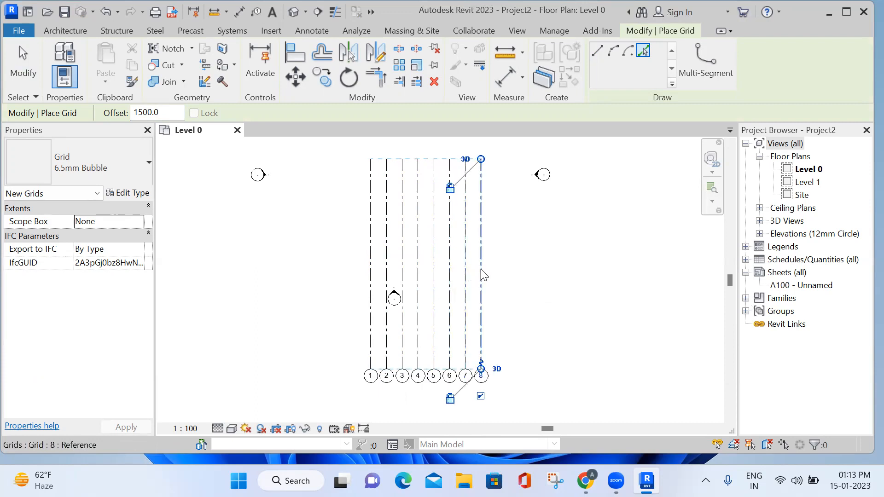
pyautogui.click(482, 275)
pyautogui.click(497, 275)
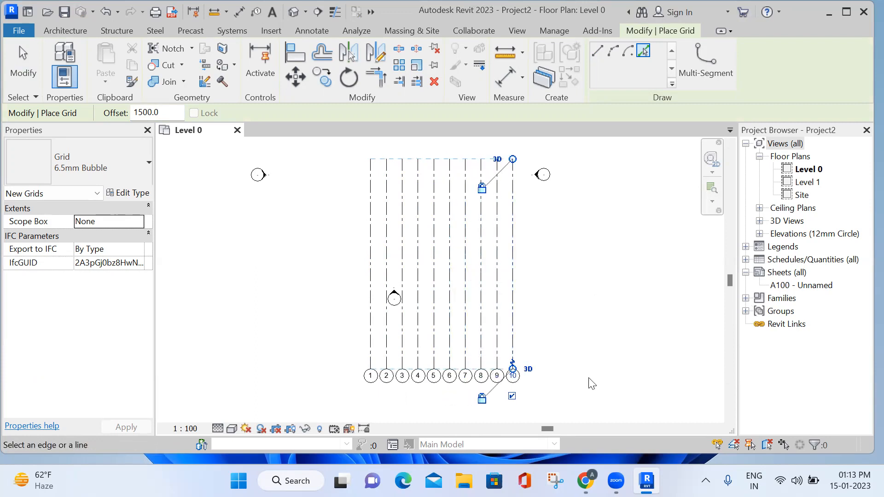
pyautogui.click(514, 285)
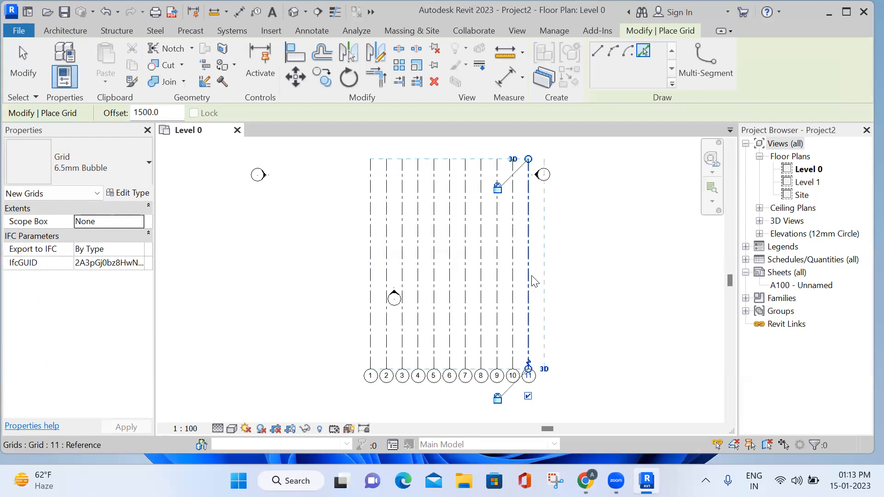
pyautogui.click(531, 279)
pyautogui.click(548, 275)
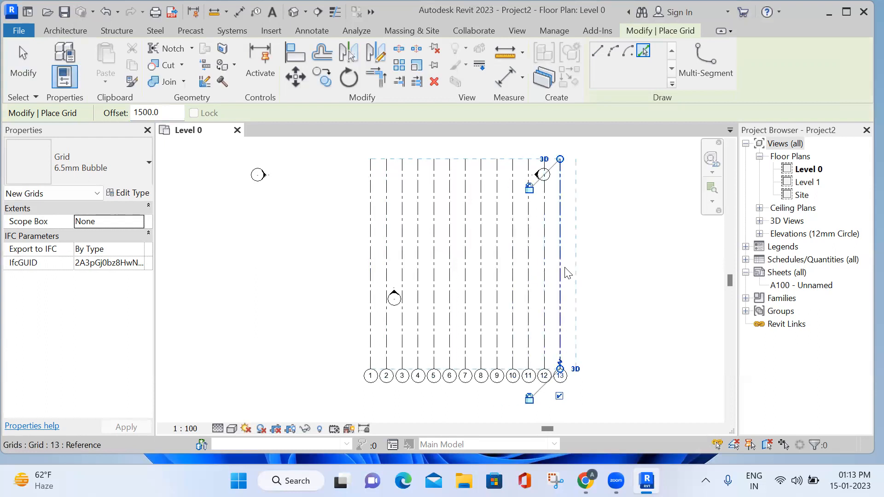
pyautogui.click(566, 273)
pyautogui.click(577, 269)
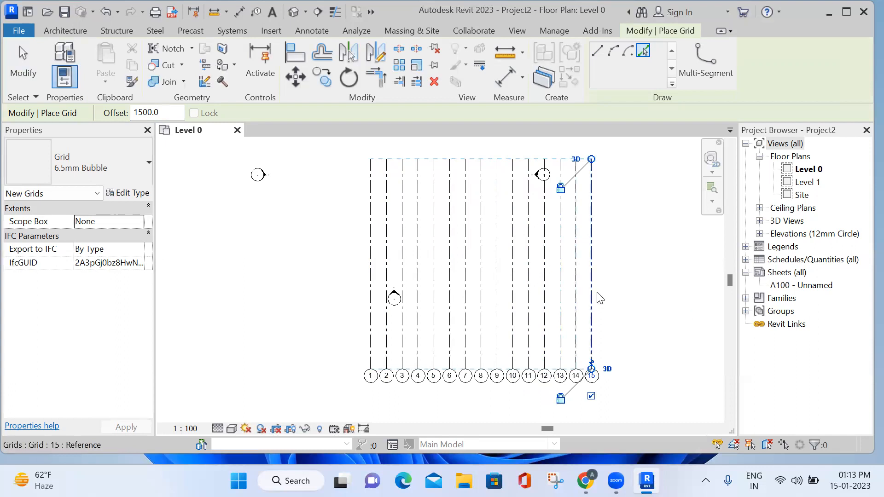
pyautogui.click(597, 52)
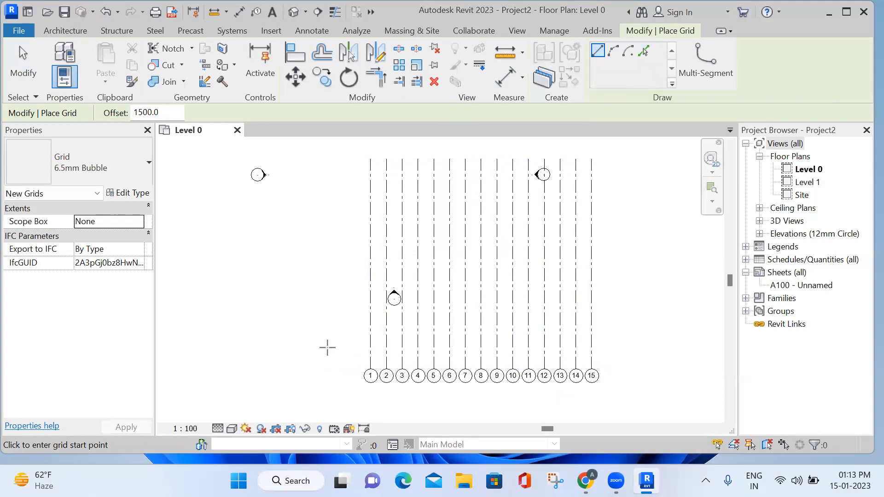
pyautogui.press('Escape')
pyautogui.press('Escape')
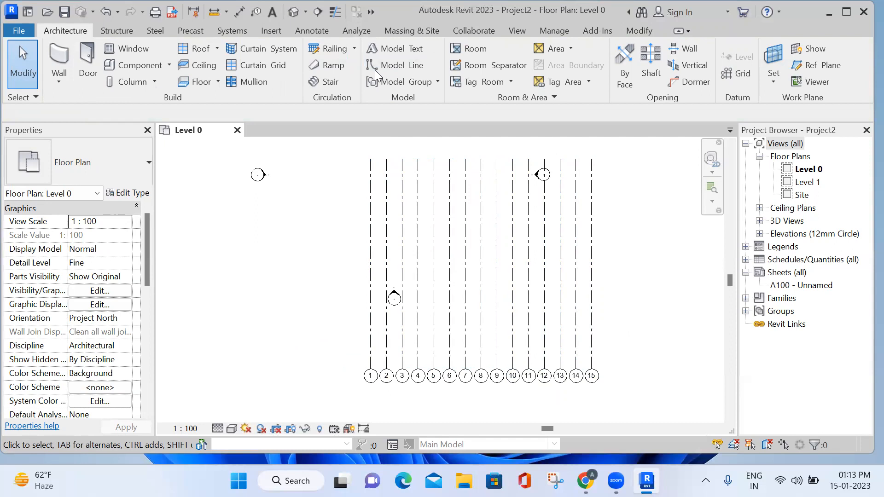
# - Begin an aligned dimension string near the grid bubbles, referencing grids 1 through 6
pyautogui.click(316, 31)
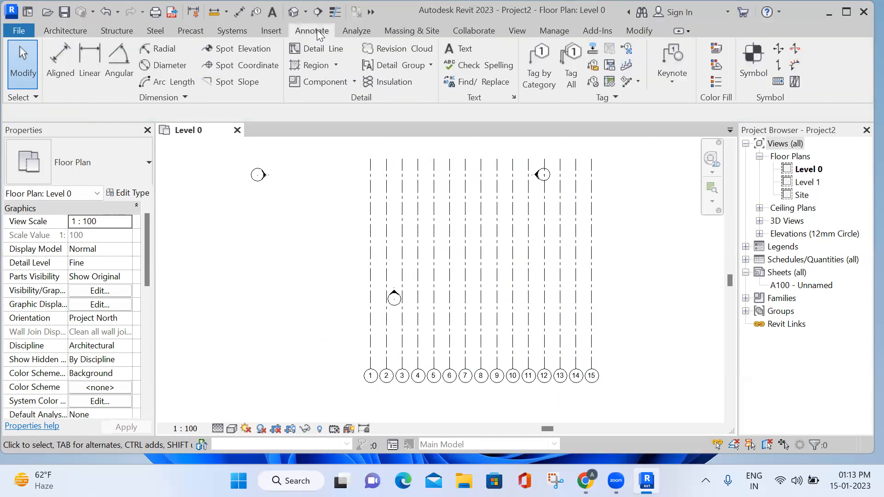
pyautogui.click(67, 70)
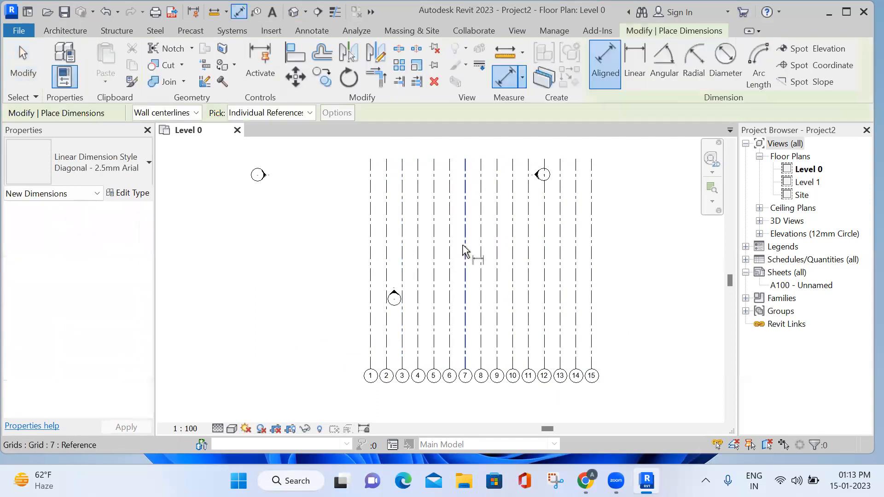
pyautogui.scroll(5, 373, 361)
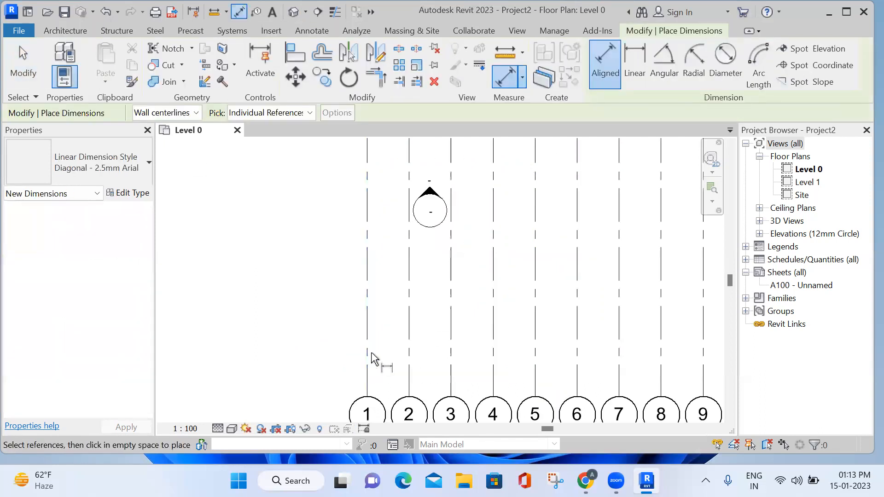
pyautogui.click(360, 390)
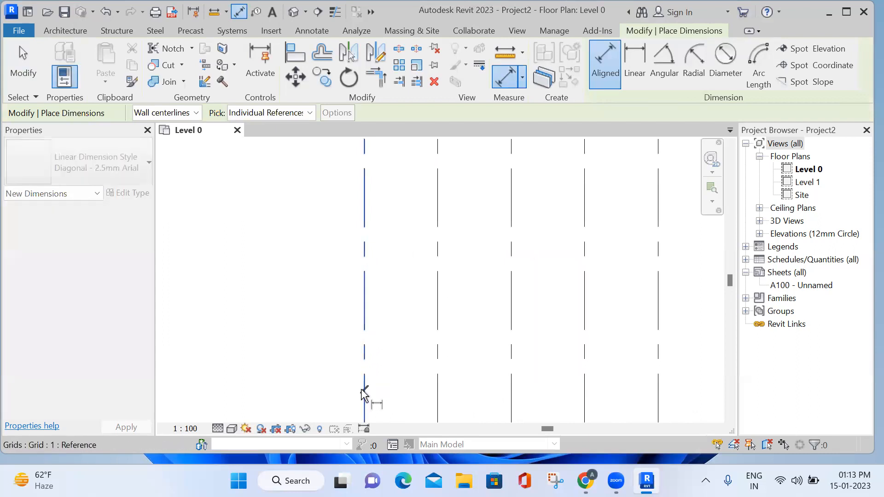
pyautogui.click(437, 389)
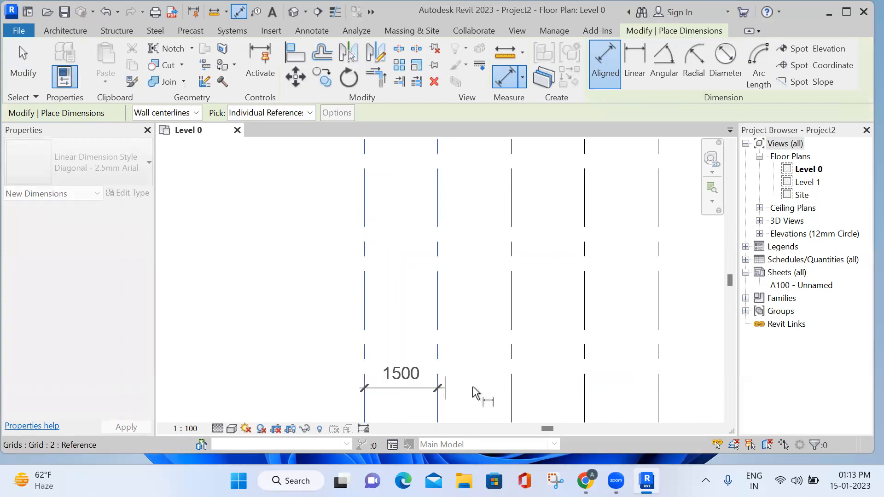
pyautogui.click(510, 389)
pyautogui.click(585, 388)
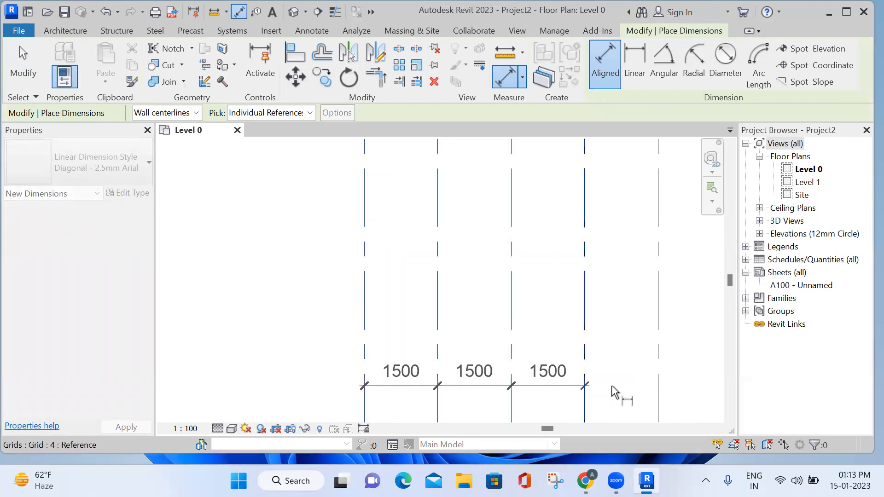
pyautogui.click(659, 389)
pyautogui.scroll(-2, 661, 392)
pyautogui.moveTo(660, 392); pyautogui.dragTo(434, 336, button='middle')
pyautogui.click(436, 327)
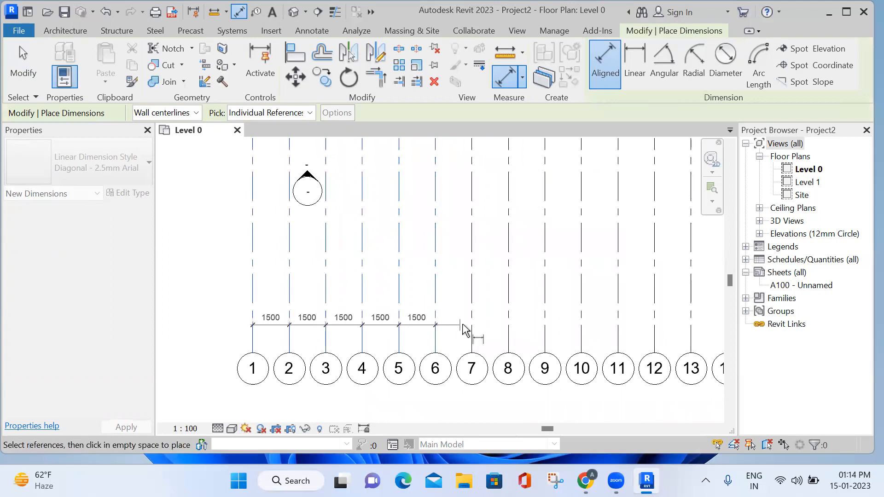
# - Extend the aligned dimension string across grids 7 through 15
pyautogui.click(471, 328)
pyautogui.click(509, 316)
pyautogui.click(545, 312)
pyautogui.click(583, 306)
pyautogui.click(623, 309)
pyautogui.click(655, 298)
pyautogui.click(690, 301)
pyautogui.scroll(-3, 690, 304)
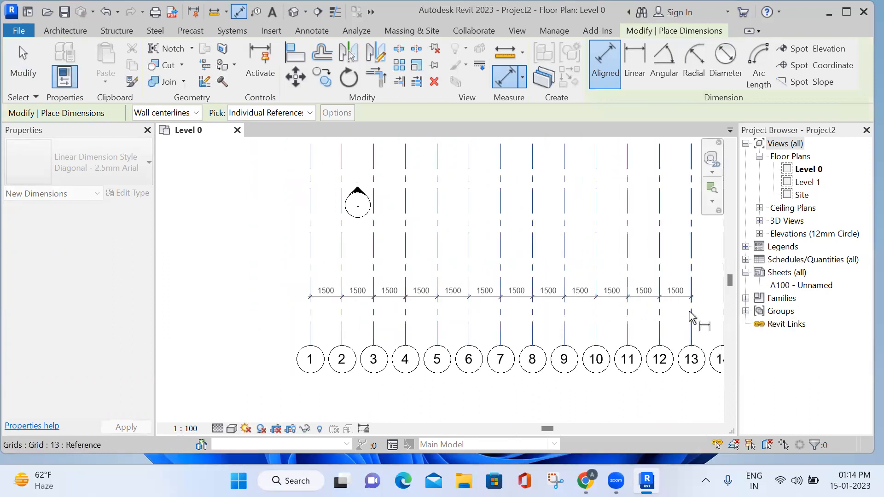
pyautogui.click(525, 320)
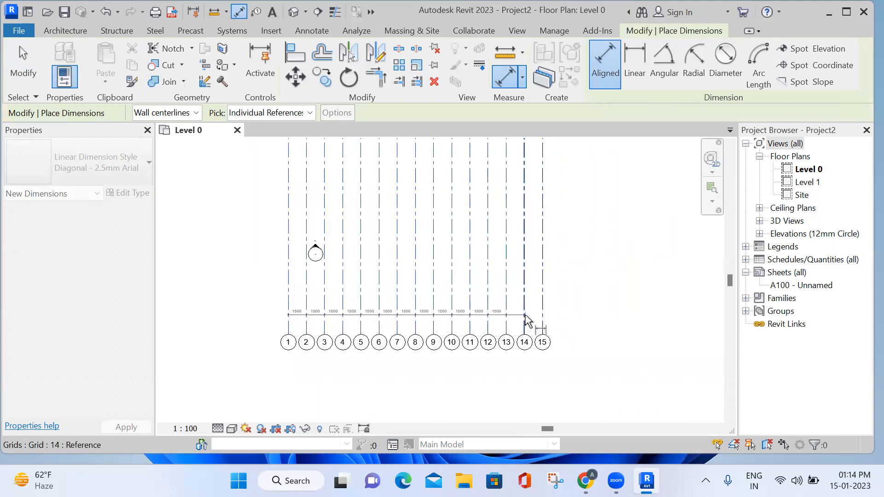
pyautogui.click(543, 323)
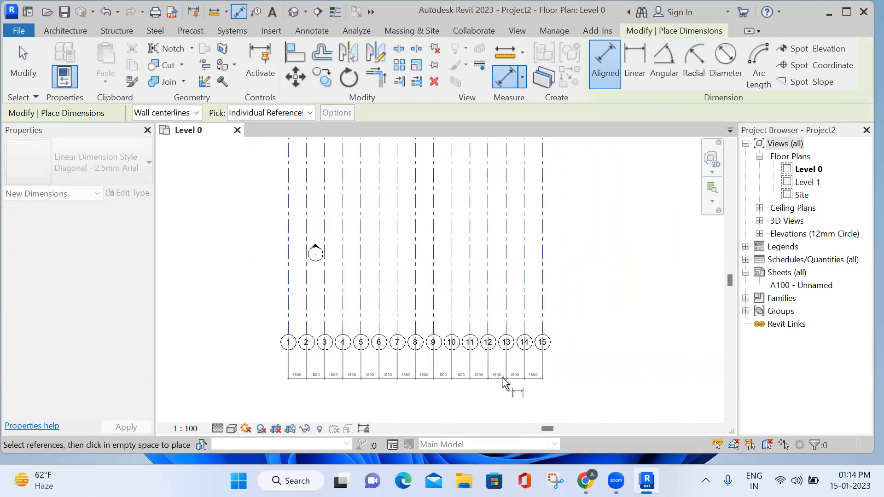
# - Place the aligned dimension string below the grid bubbles and finish dimensioning
pyautogui.moveTo(442, 370); pyautogui.dragTo(462, 300, button='middle')
pyautogui.scroll(1, 462, 299)
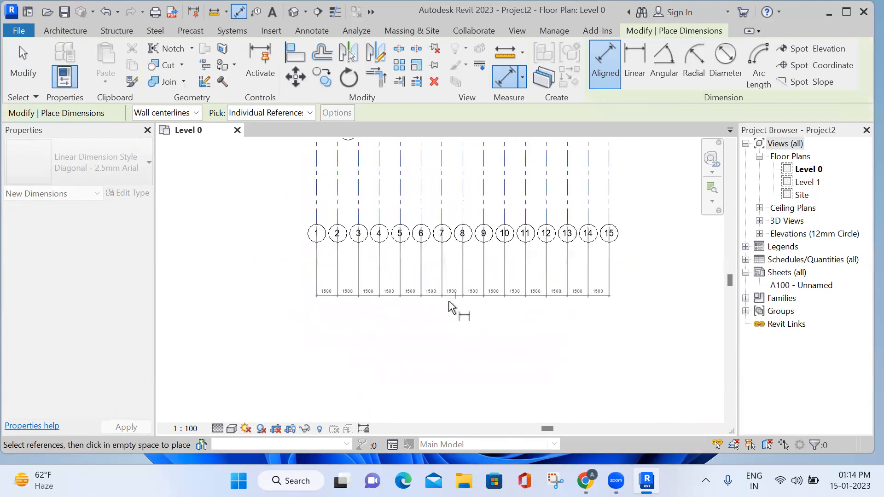
pyautogui.click(449, 299)
pyautogui.click(461, 281)
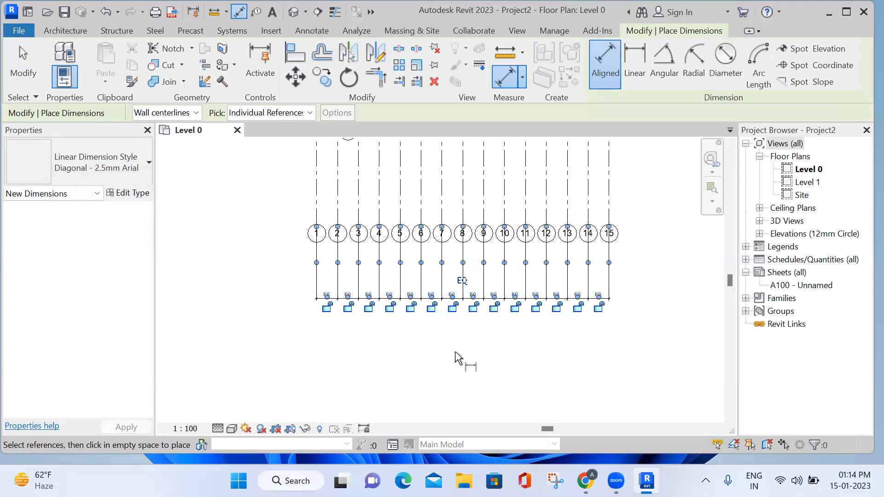
pyautogui.scroll(-2, 466, 350)
pyautogui.scroll(-2, 466, 349)
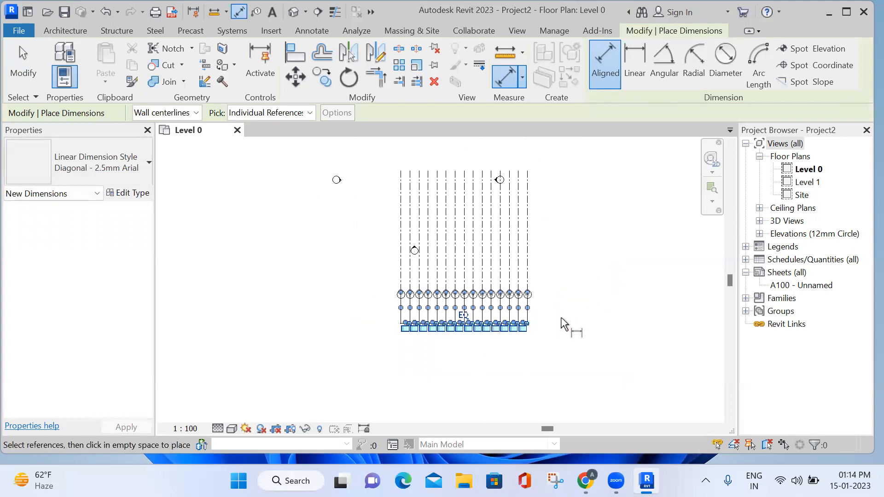
pyautogui.press('Escape')
pyautogui.press('Escape')
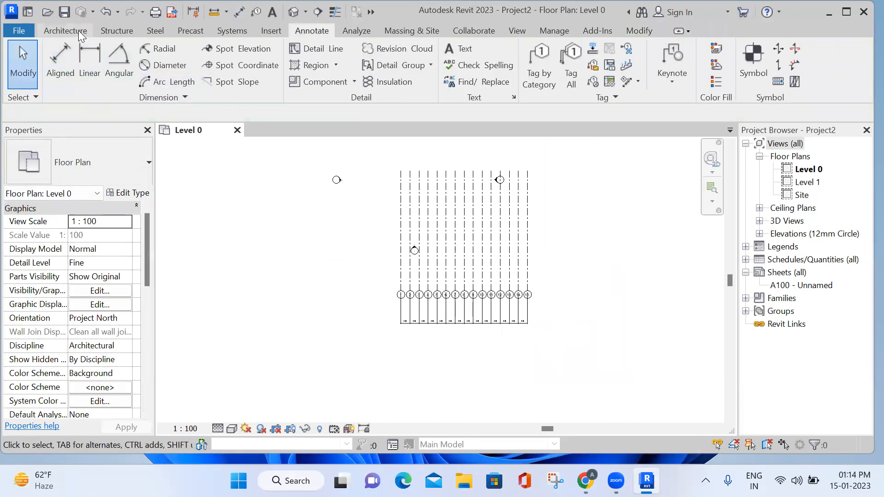
pyautogui.click(78, 30)
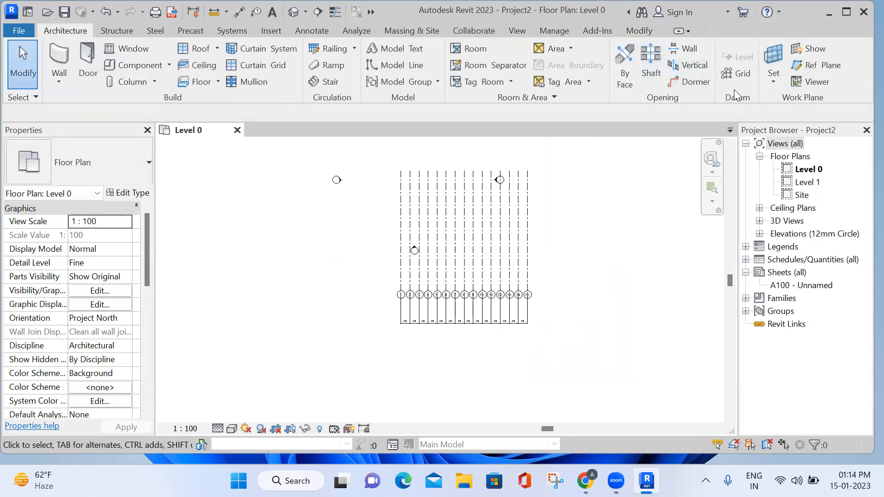
# - Draw a horizontal grid line across vertical grids 1 through 15, just above their bubbles
pyautogui.click(736, 74)
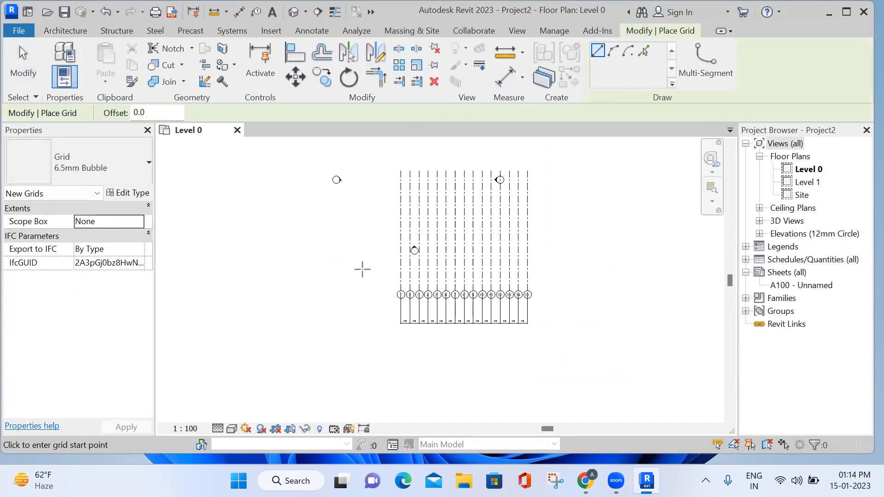
pyautogui.scroll(3, 384, 280)
pyautogui.click(369, 291)
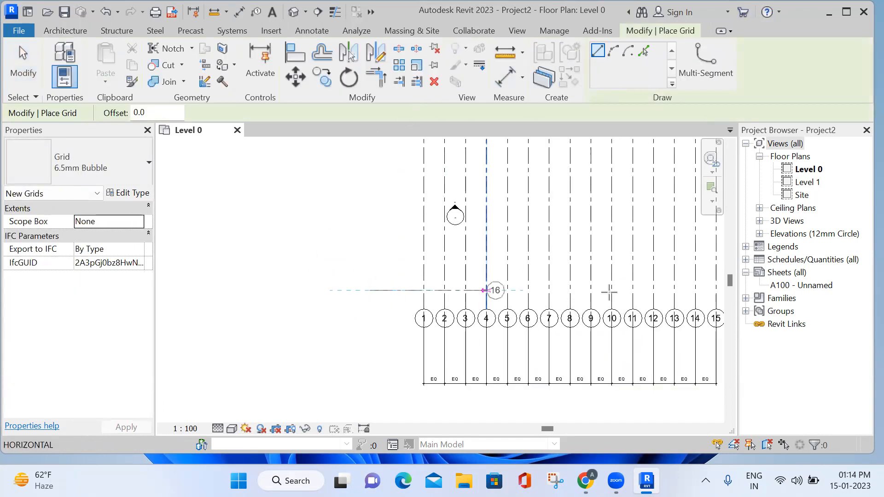
pyautogui.scroll(-3, 677, 291)
pyautogui.moveTo(705, 288); pyautogui.dragTo(468, 288, button='middle')
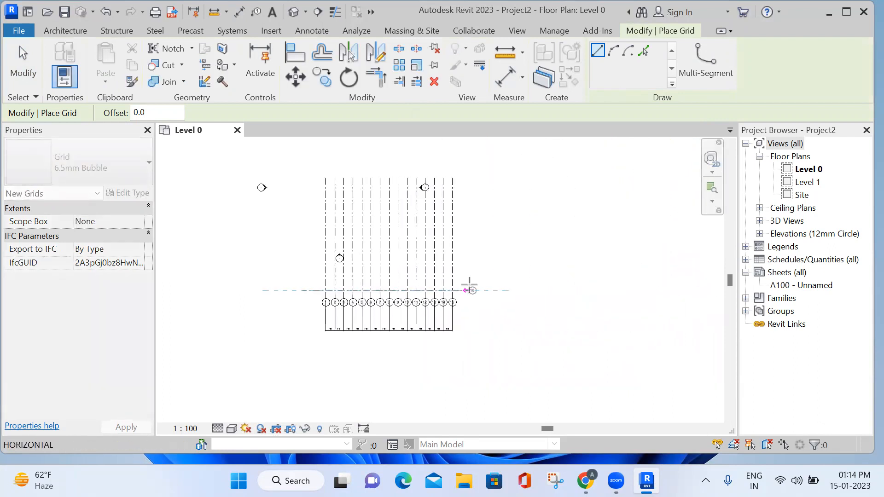
pyautogui.click(505, 290)
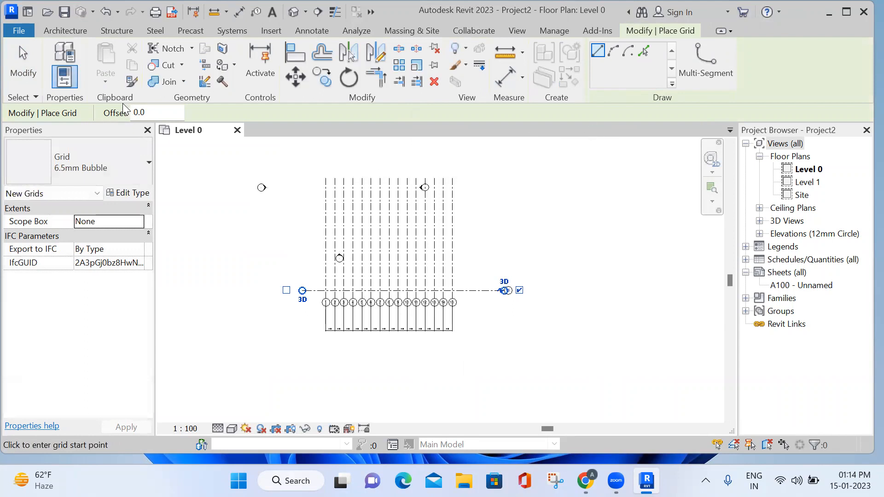
# - Set a grid offset of 1500 and pick lines to create horizontal grids 17 through 22 upward from grid 16
pyautogui.doubleClick(171, 110)
pyautogui.click(644, 51)
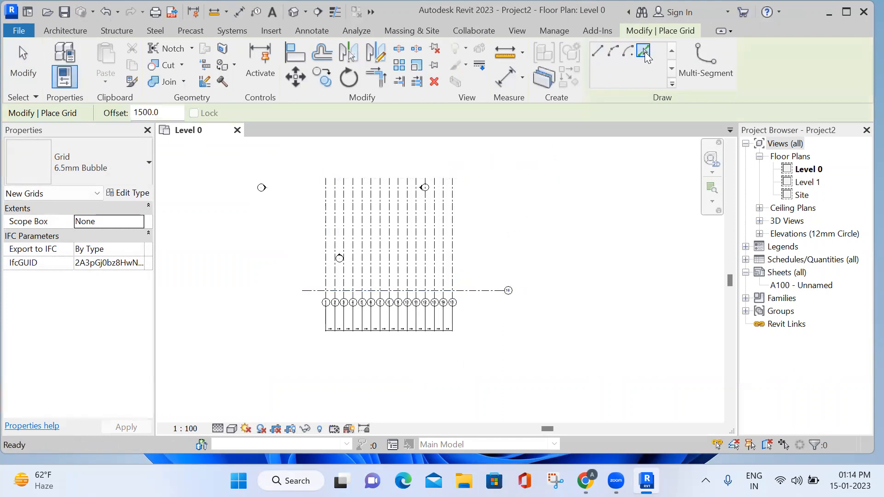
pyautogui.click(476, 289)
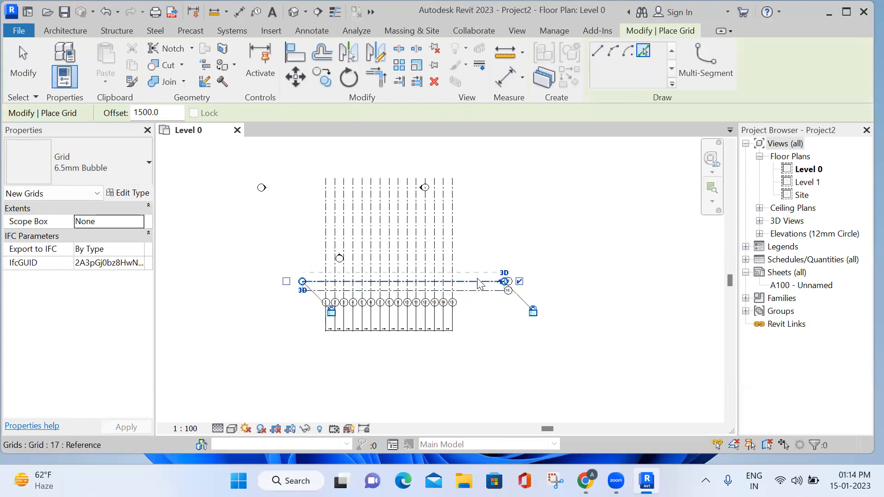
pyautogui.click(479, 281)
pyautogui.click(479, 271)
pyautogui.click(481, 264)
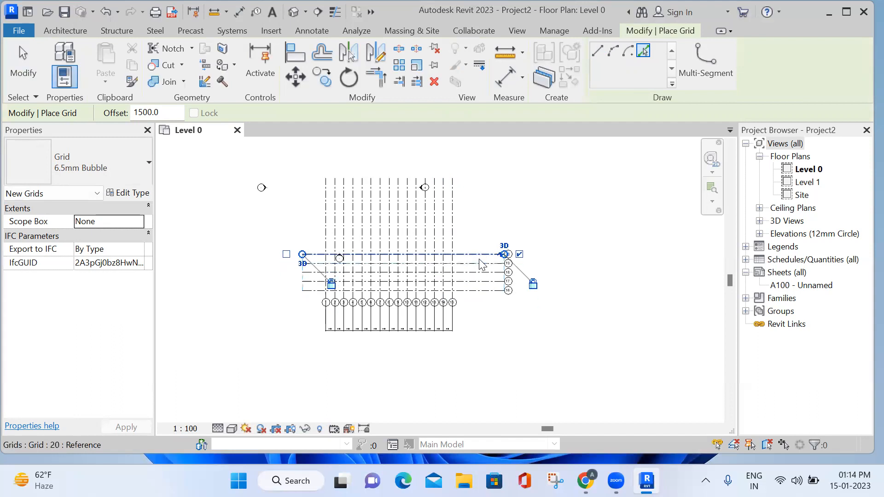
pyautogui.click(481, 254)
pyautogui.click(480, 246)
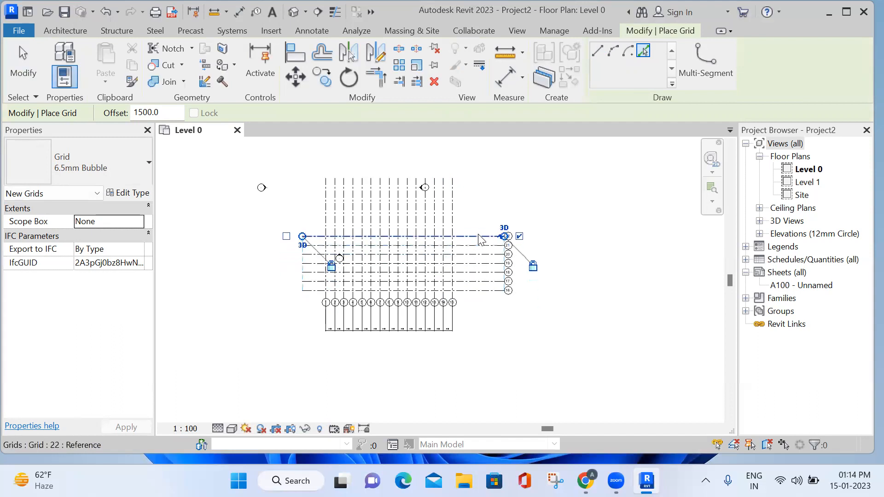
# - Continue the horizontal grid series upward at 1500 offset from grid 23 through grid 27, and finish placing grids
pyautogui.click(479, 236)
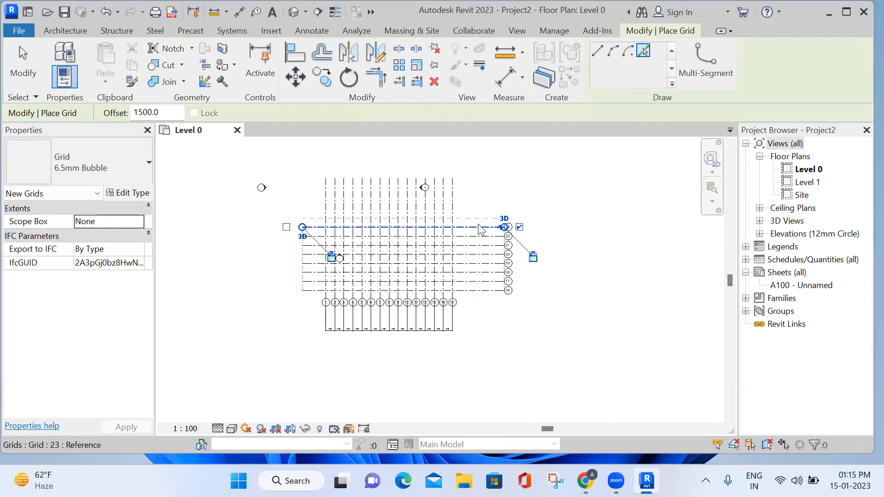
pyautogui.click(479, 228)
pyautogui.click(479, 220)
pyautogui.click(479, 211)
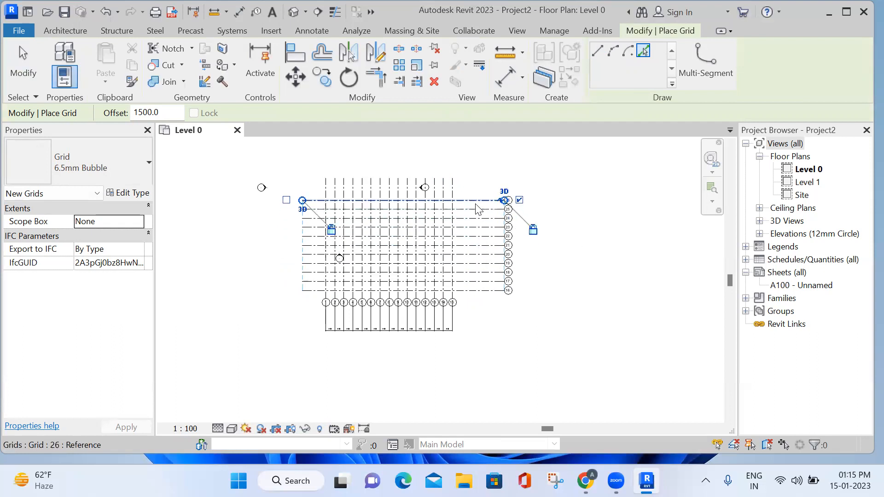
pyautogui.click(477, 201)
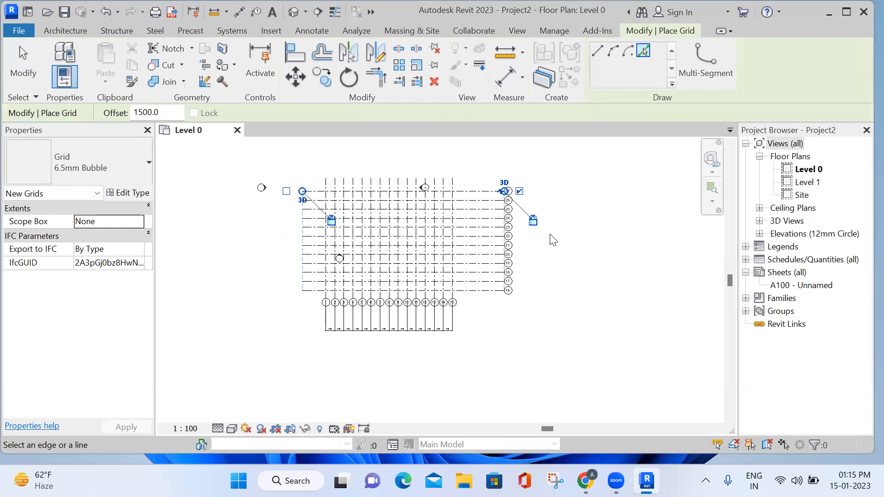
pyautogui.press('Escape')
pyautogui.press('Escape')
# - Begin an aligned dimension string near the horizontal grid bubbles, referencing grids 27 down to 21
pyautogui.scroll(2, 546, 239)
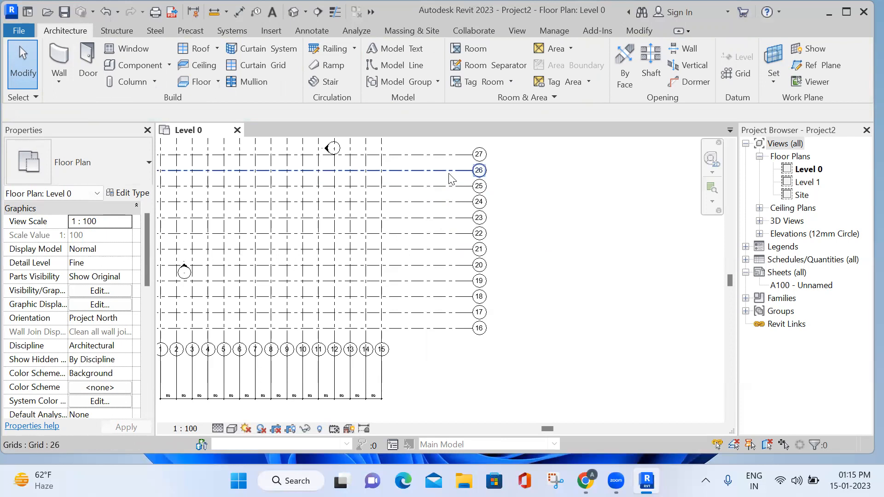
pyautogui.scroll(-1, 449, 177)
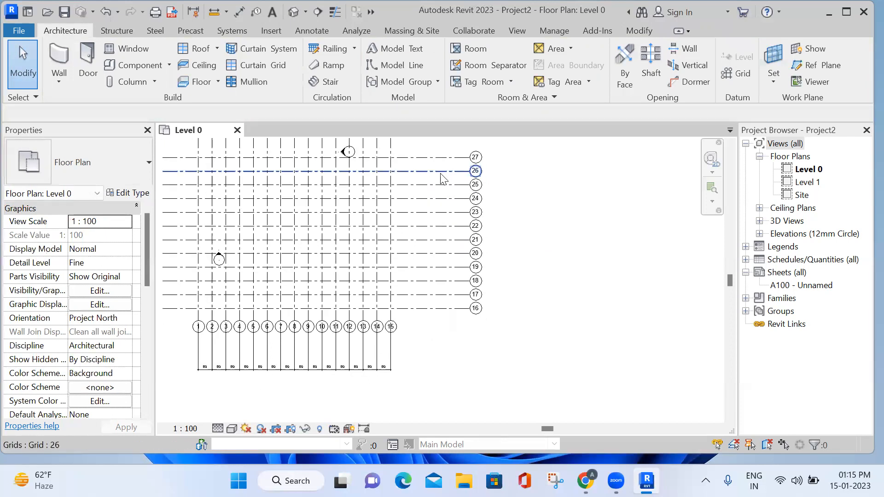
pyautogui.click(309, 32)
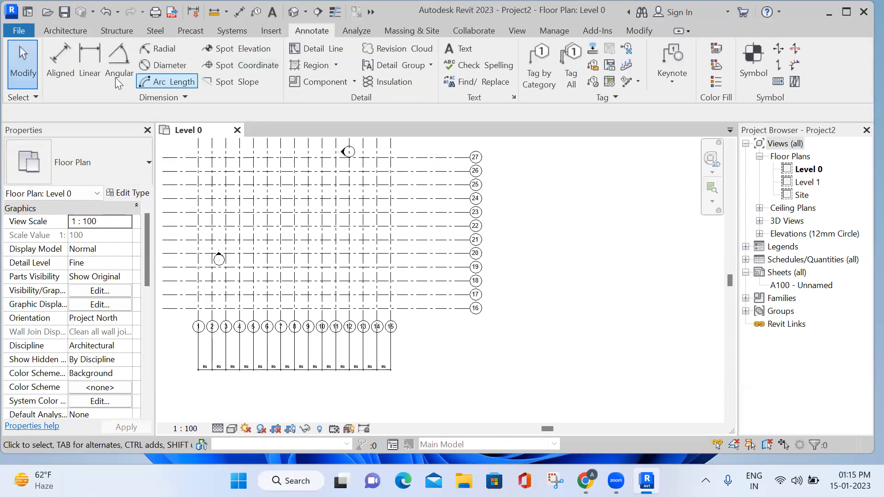
pyautogui.click(50, 67)
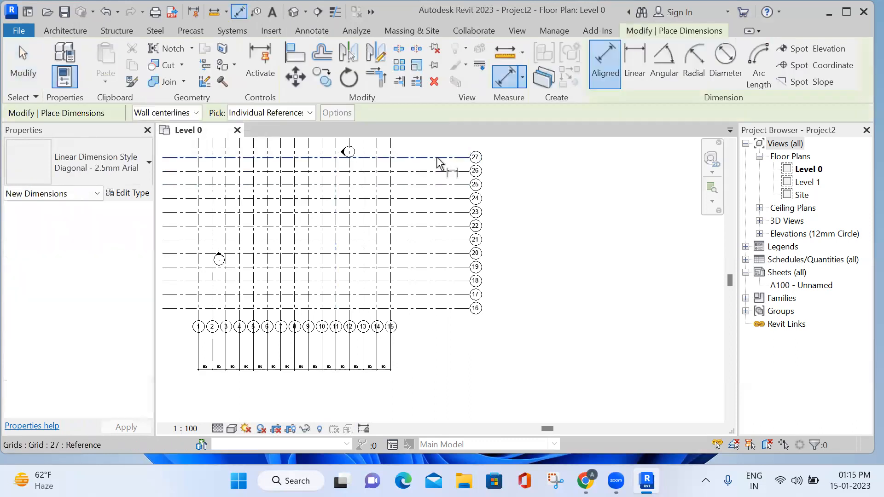
pyautogui.click(441, 172)
pyautogui.click(441, 185)
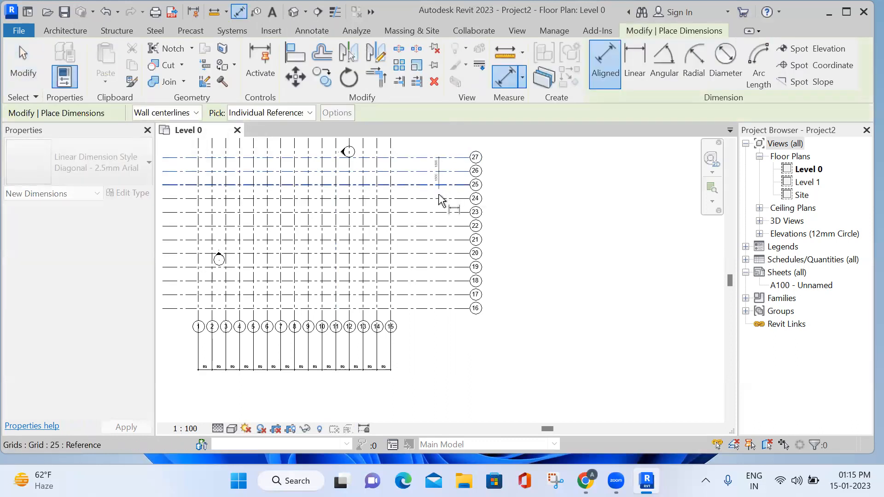
pyautogui.click(441, 199)
pyautogui.click(443, 226)
pyautogui.click(444, 240)
# - Extend the aligned dimension string across grids 20 down to 16 and place it beyond the bubbles
pyautogui.click(443, 254)
pyautogui.click(443, 267)
pyautogui.click(443, 281)
pyautogui.click(443, 295)
pyautogui.click(444, 309)
pyautogui.click(469, 318)
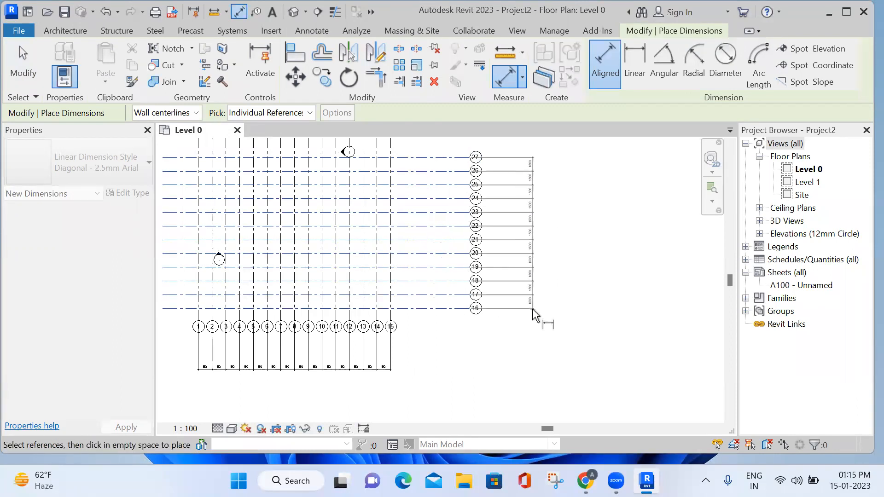
pyautogui.click(520, 288)
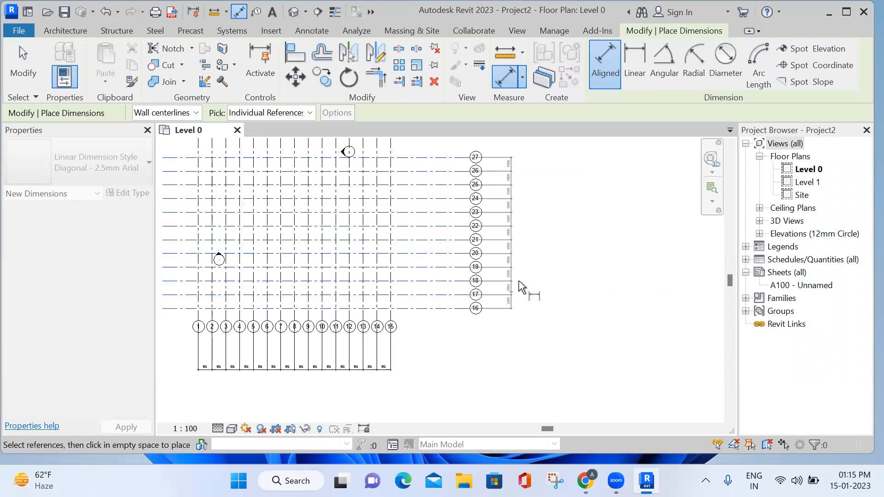
pyautogui.click(555, 274)
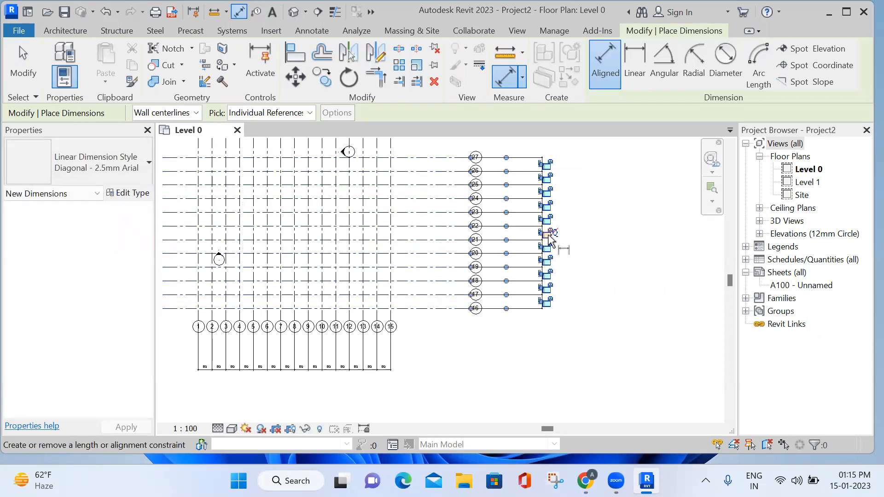
# - Apply the EQ constraint to the horizontal grids' dimension string, inspect both strings, and finish dimensioning
pyautogui.click(621, 249)
pyautogui.scroll(3, 550, 207)
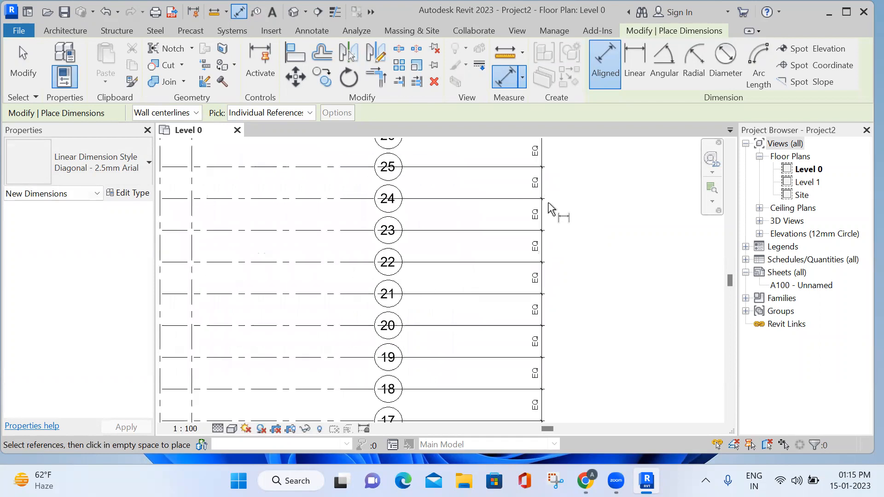
pyautogui.scroll(-2, 551, 233)
pyautogui.moveTo(469, 381); pyautogui.dragTo(541, 359, button='middle')
pyautogui.scroll(5, 448, 202)
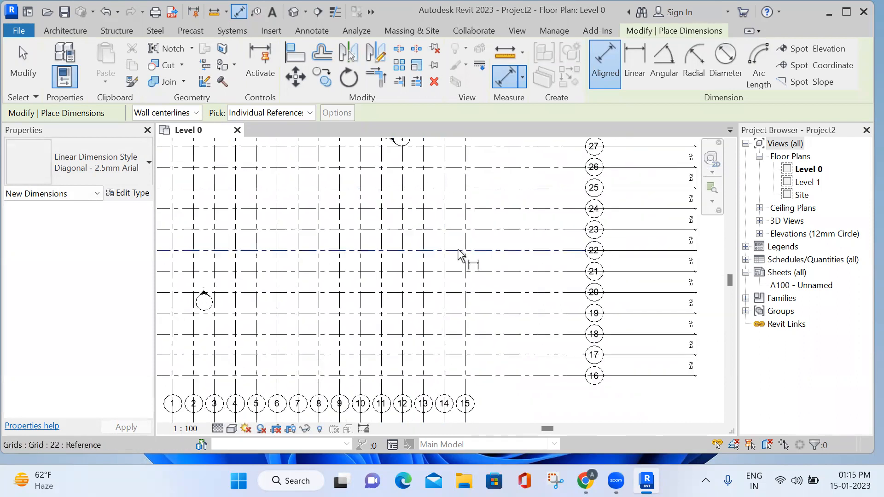
pyautogui.scroll(-3, 461, 248)
pyautogui.scroll(-2, 578, 233)
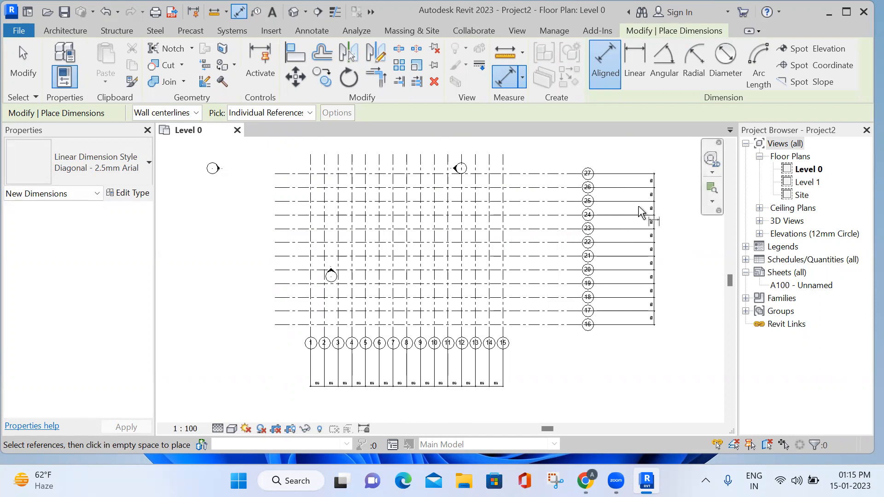
pyautogui.press('Escape')
pyautogui.press('Escape')
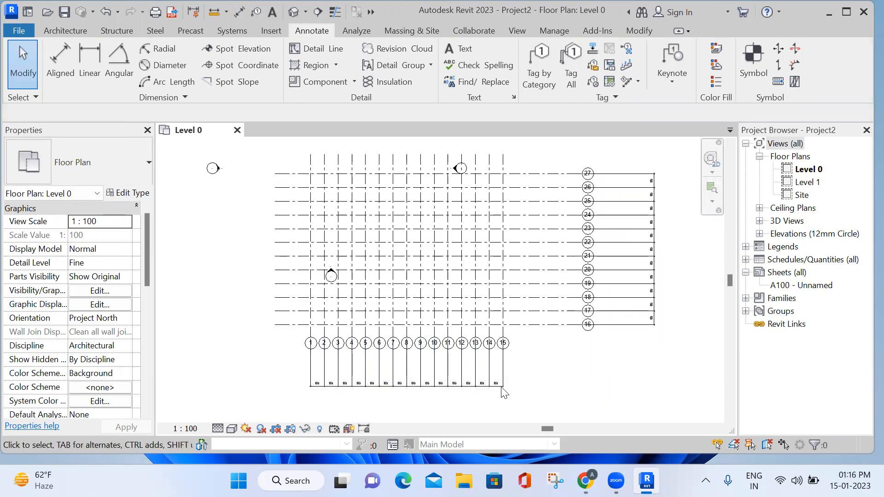
# - Delete the dimension string below vertical grids 1 through 15, leaving the grids constrained
pyautogui.click(292, 369)
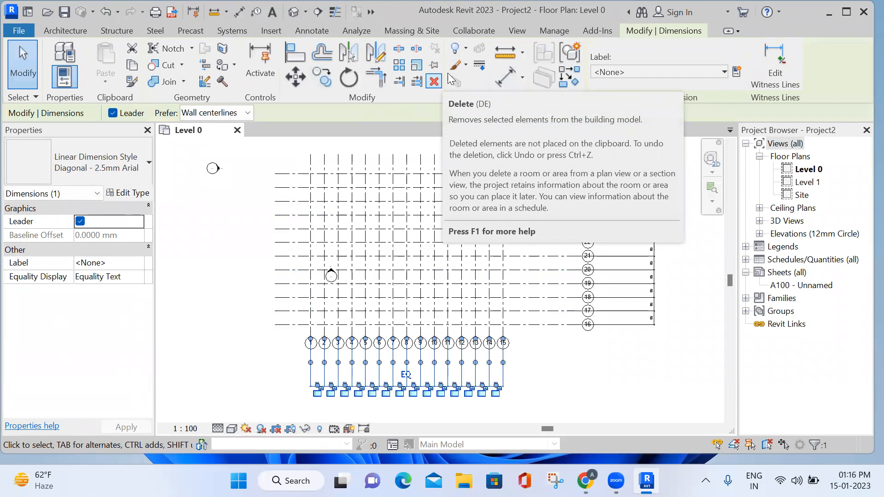
pyautogui.click(435, 81)
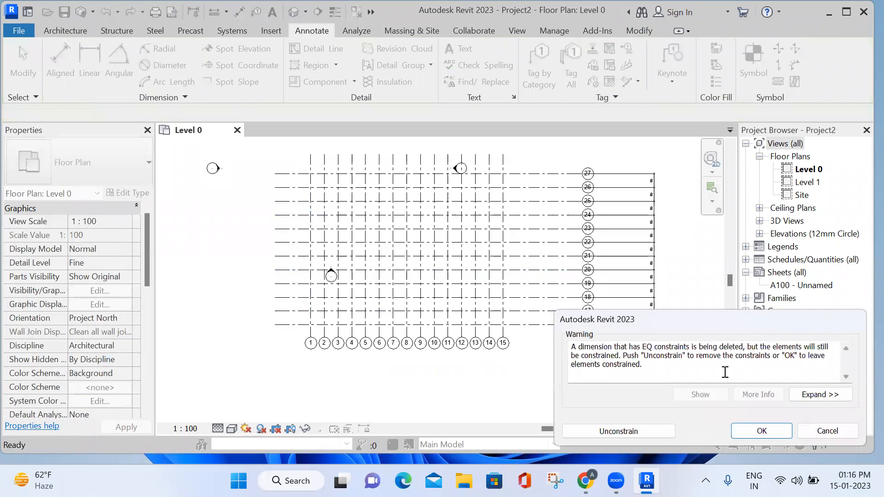
pyautogui.click(762, 430)
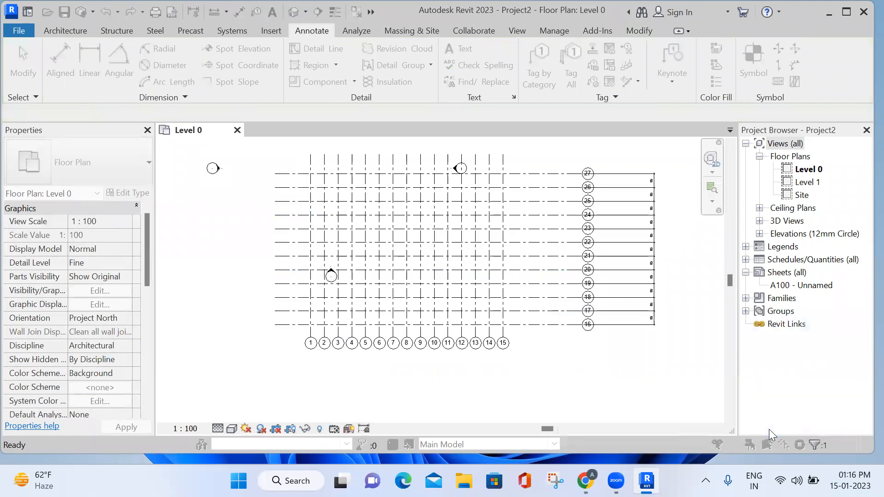
# - Delete the dimension string beside horizontal grids 16 through 27, keeping their equality constraints
pyautogui.scroll(-2, 629, 385)
pyautogui.moveTo(694, 381); pyautogui.dragTo(631, 199)
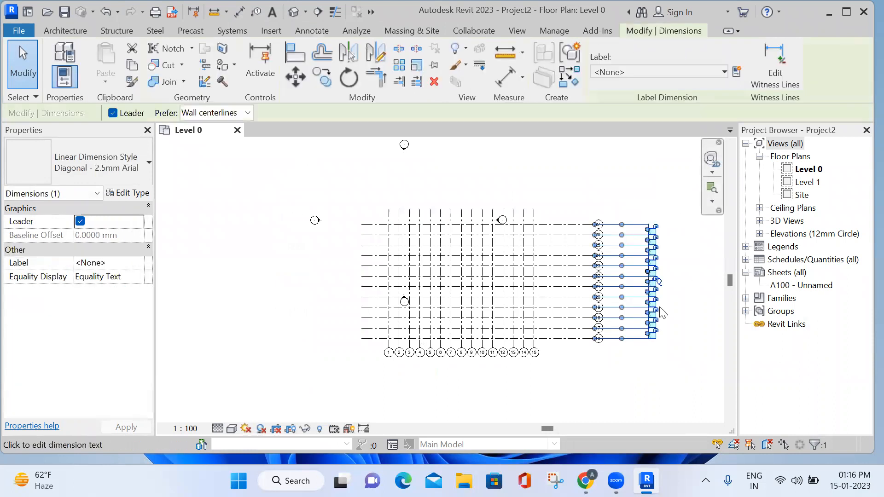
pyautogui.moveTo(693, 377); pyautogui.dragTo(624, 200)
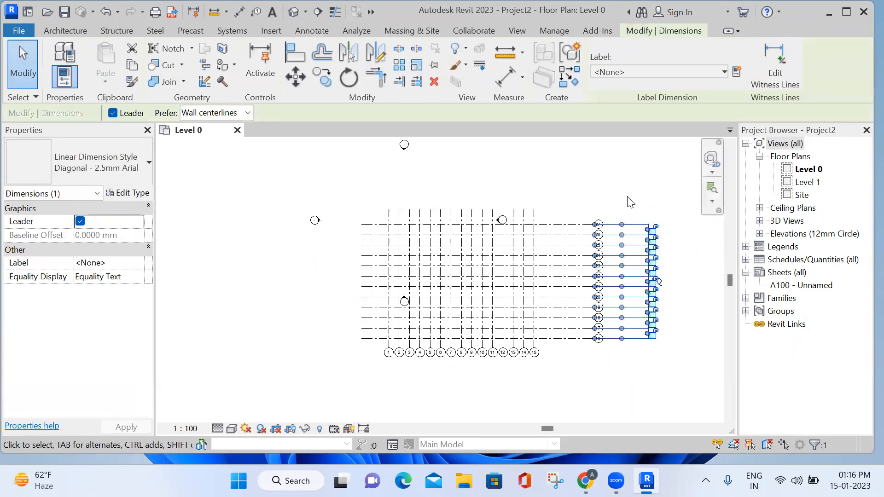
pyautogui.press('Delete')
pyautogui.click(768, 436)
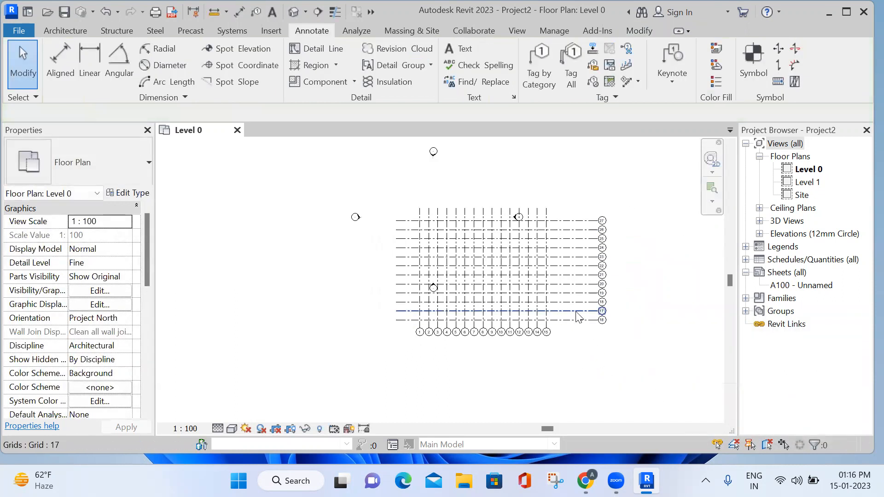
# - Start a new wall near the grid's upper-left corner using the Basic Wall type Wall-Ext_215Bwk
pyautogui.scroll(3, 578, 314)
pyautogui.scroll(-2, 587, 314)
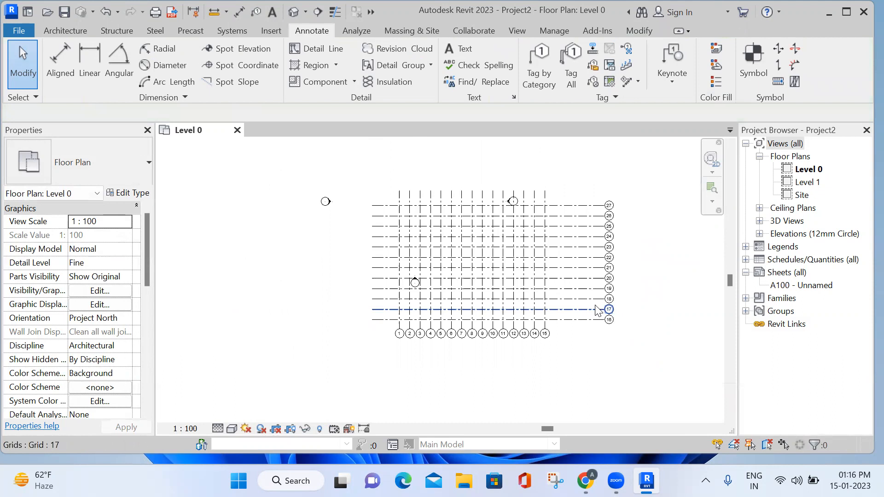
pyautogui.scroll(5, 386, 213)
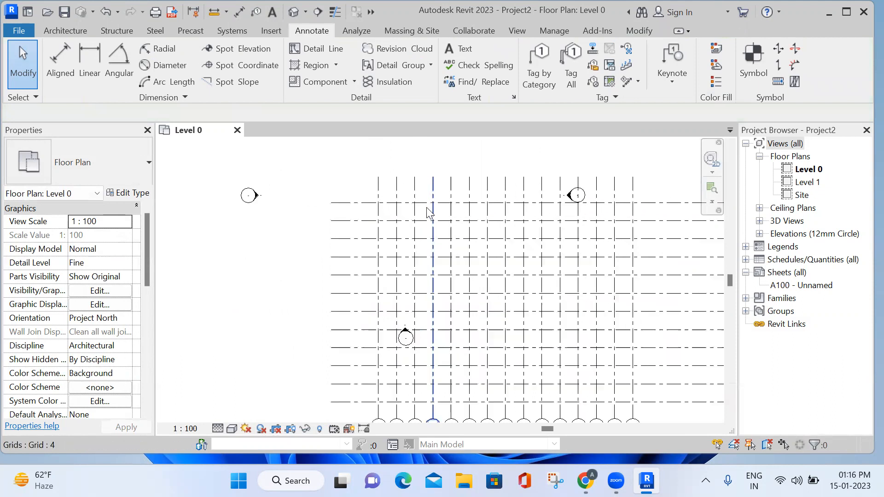
pyautogui.scroll(2, 350, 207)
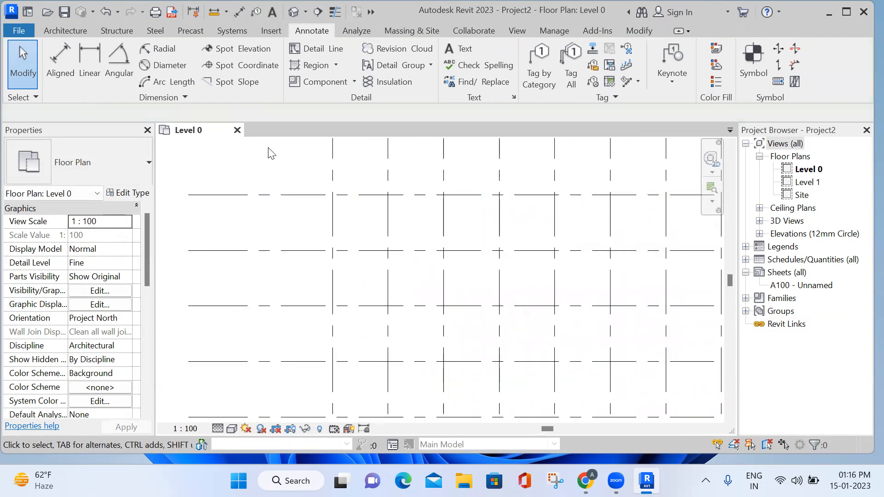
pyautogui.click(64, 31)
pyautogui.click(58, 78)
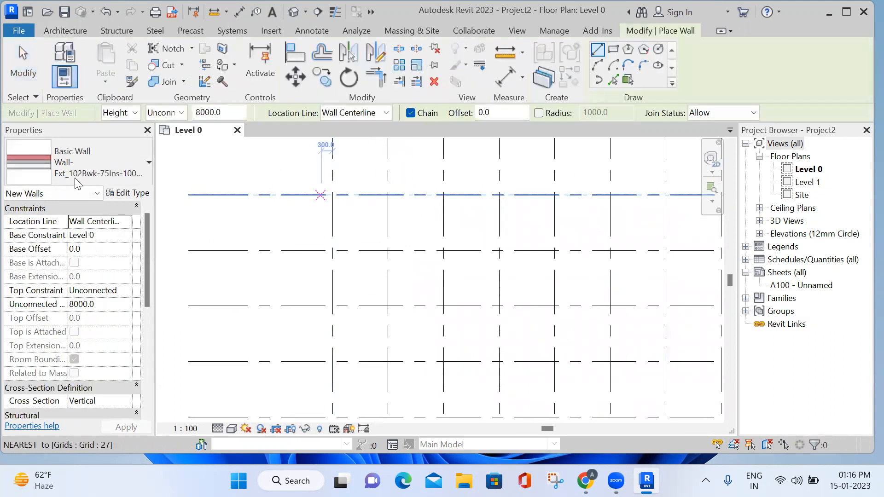
pyautogui.click(117, 166)
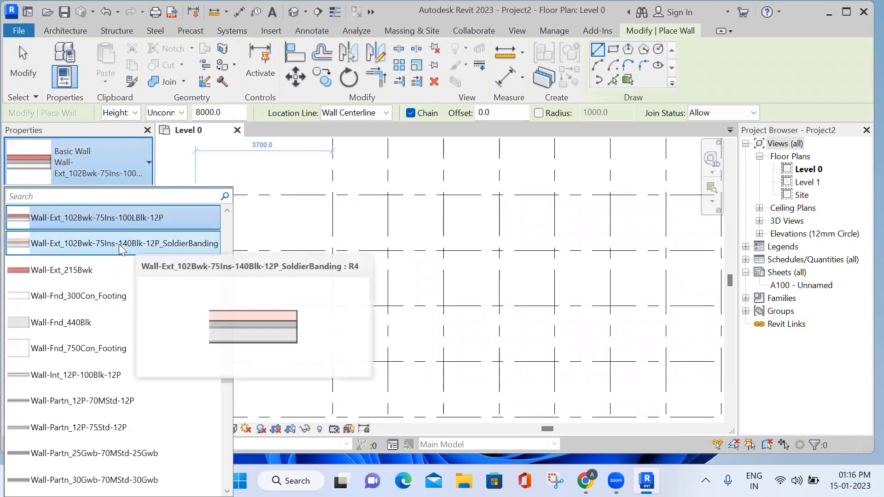
pyautogui.click(81, 274)
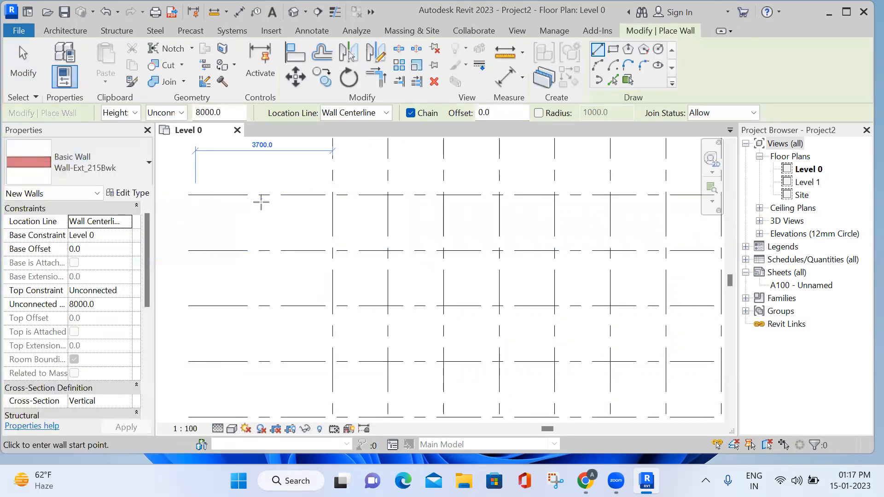
# - Draw the closed rectangular exterior wall outline, 15000 wide between grids 1 and 11 and spanning grids 27 to 22
pyautogui.click(332, 195)
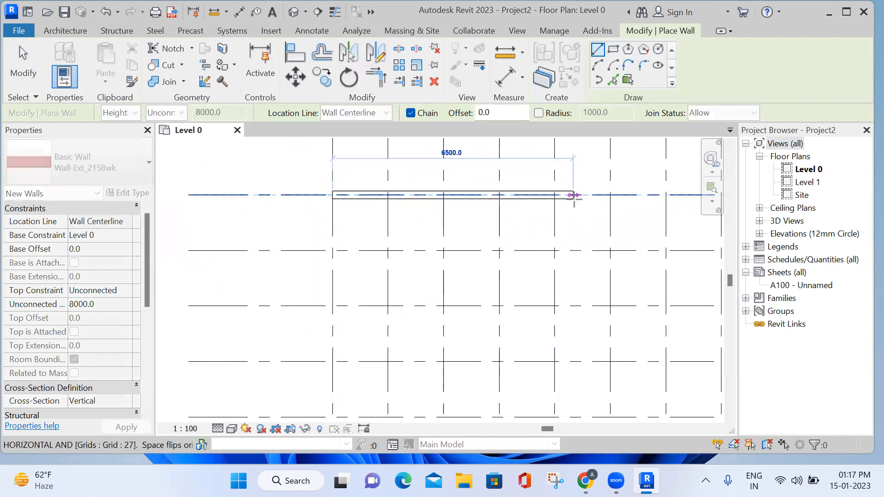
pyautogui.scroll(-5, 572, 193)
pyautogui.moveTo(420, 219)
pyautogui.mouseDown(button='middle')
pyautogui.moveTo(236, 207)
pyautogui.moveTo(419, 215)
pyautogui.mouseUp(button='middle')
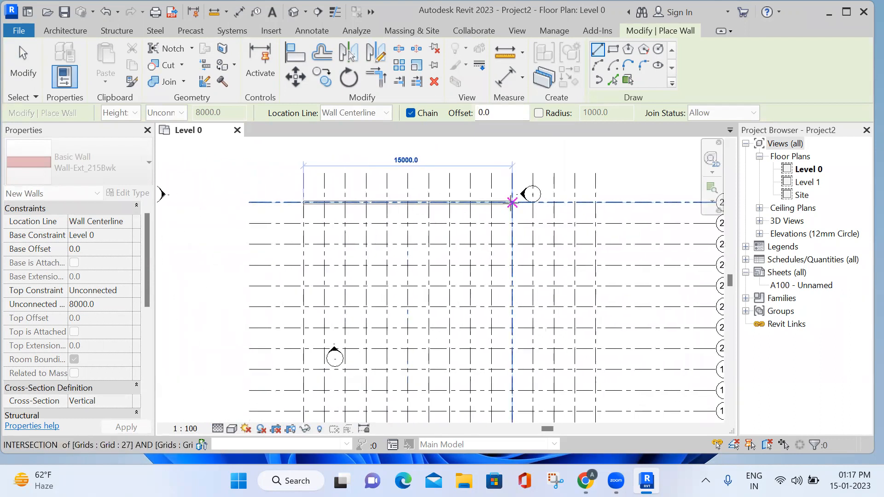
pyautogui.click(512, 203)
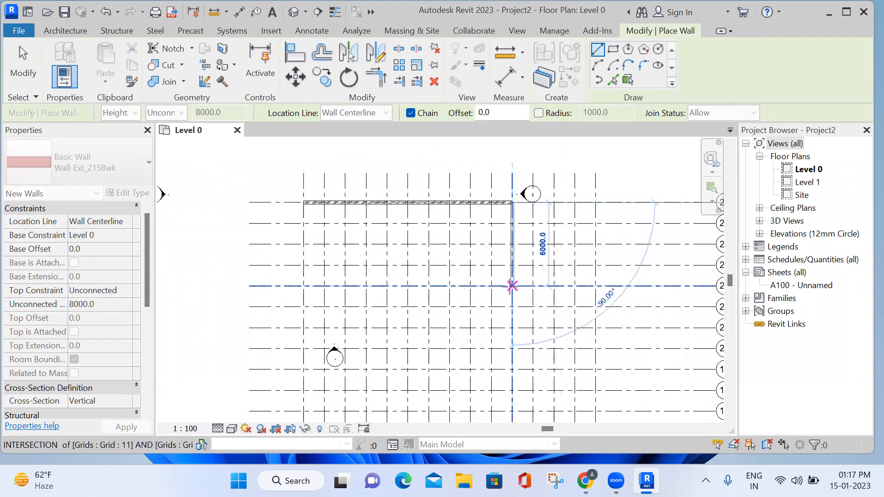
pyautogui.click(411, 308)
pyautogui.click(303, 307)
pyautogui.click(304, 202)
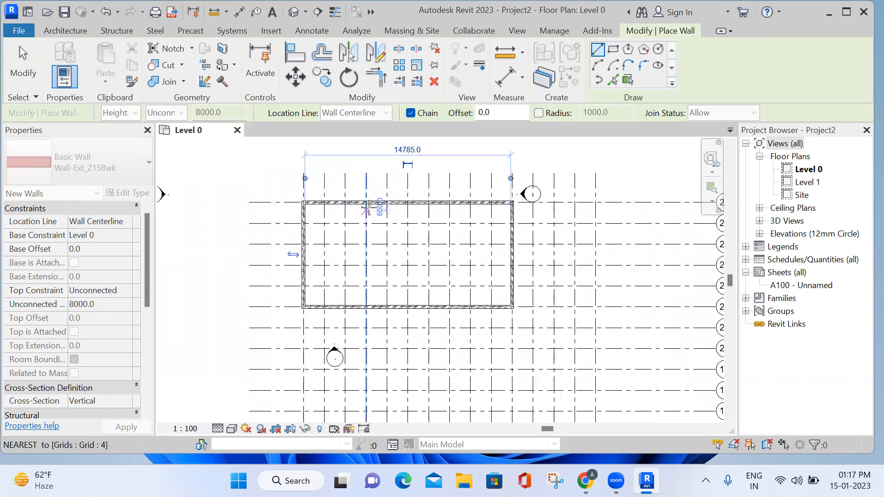
# - Draw the upper-left room's walls along grid 4 from grid 27 to grid 25, then back to the exterior wall at grid 1
pyautogui.click(366, 203)
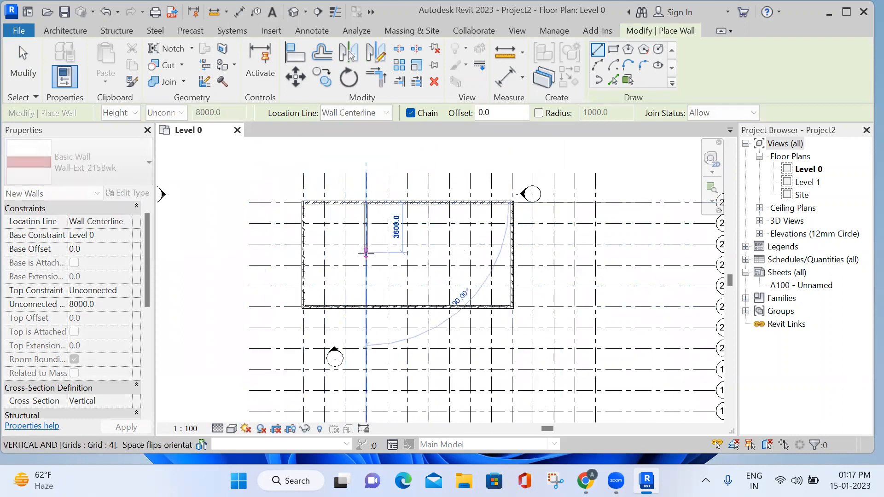
pyautogui.click(366, 243)
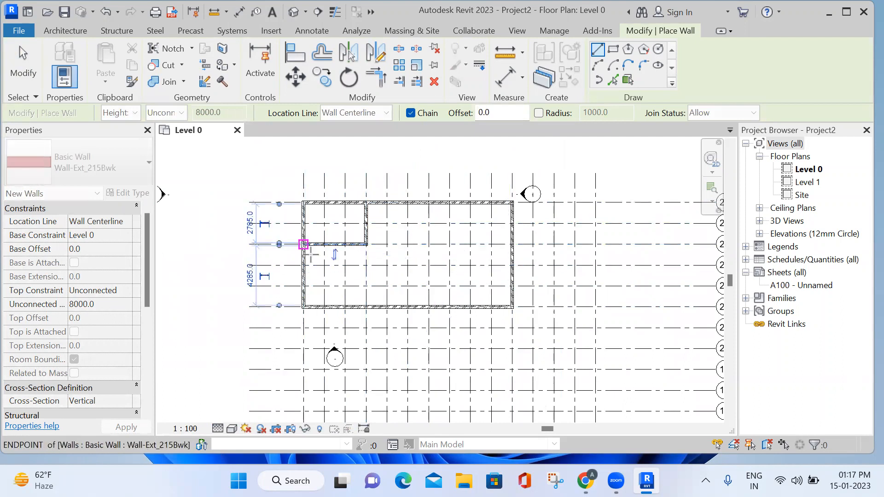
pyautogui.click(303, 244)
# - Draw the lower-left room's walls along grid 24 from grid 1 to grid 4, then down to grid 22, and end the chain
pyautogui.click(304, 265)
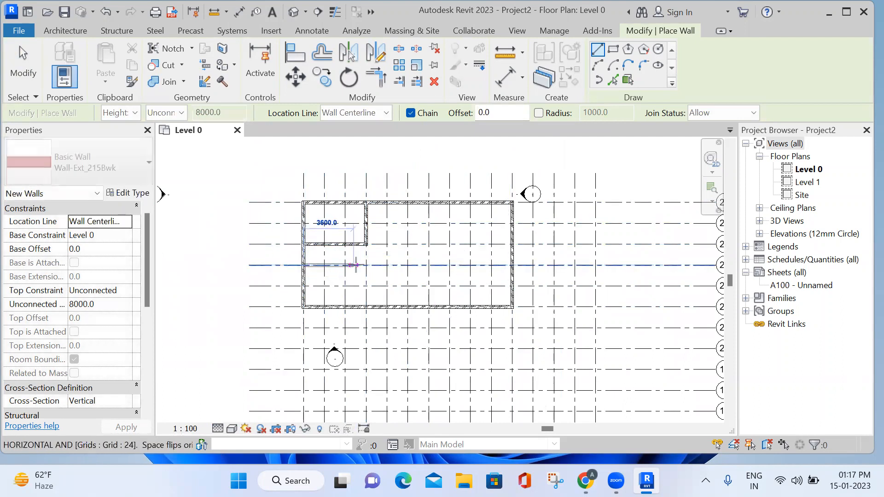
pyautogui.click(366, 265)
pyautogui.click(366, 305)
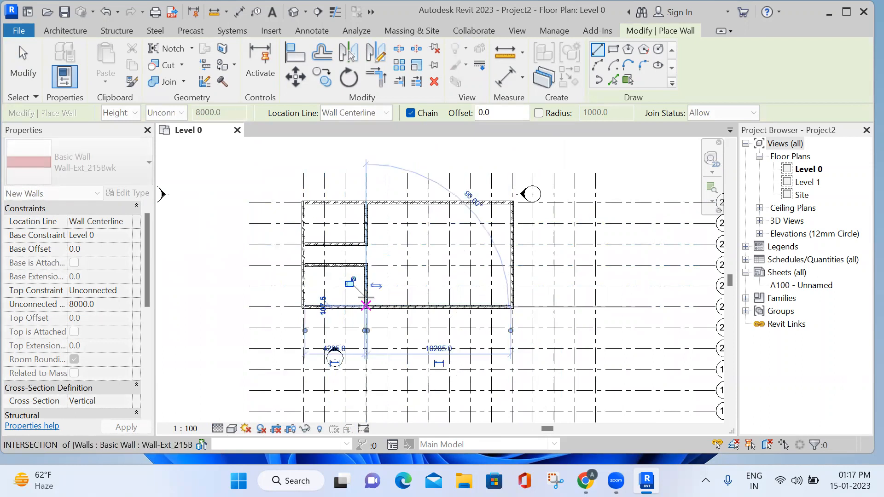
pyautogui.press('Escape')
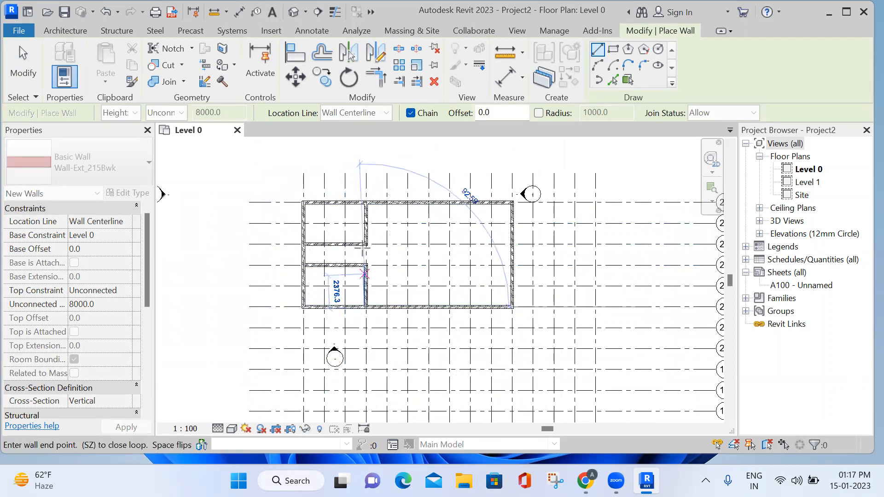
pyautogui.press('Escape')
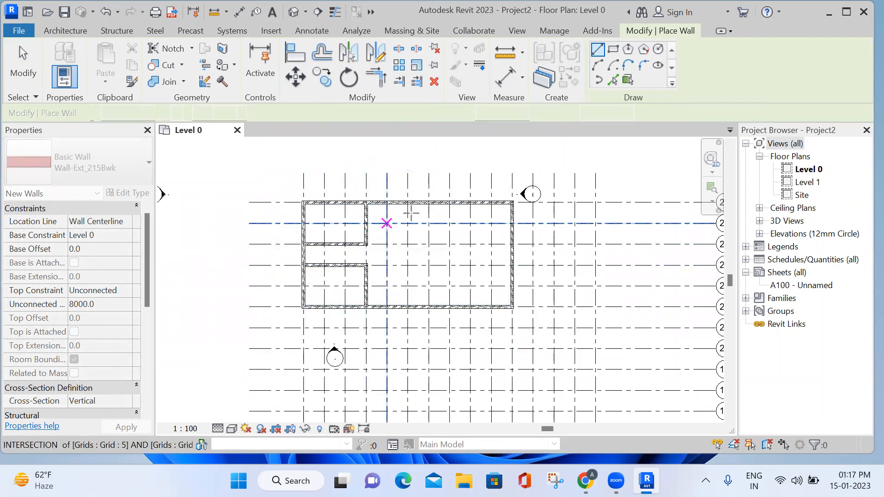
# - Using wall type Wall-Ext_35Rsc-50Air-100Ins-140Blk-12P, enclose the upper-right room along grid 8 and grid 25 to the exterior wall
pyautogui.click(105, 172)
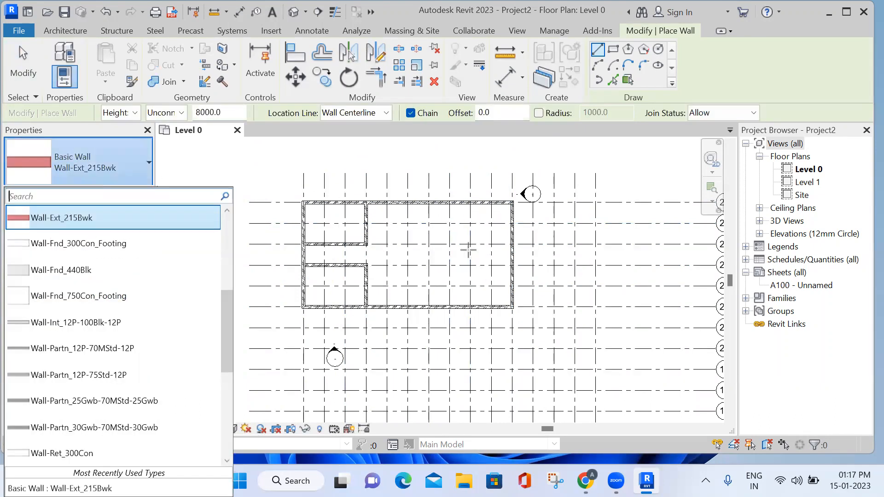
pyautogui.scroll(3, 64, 264)
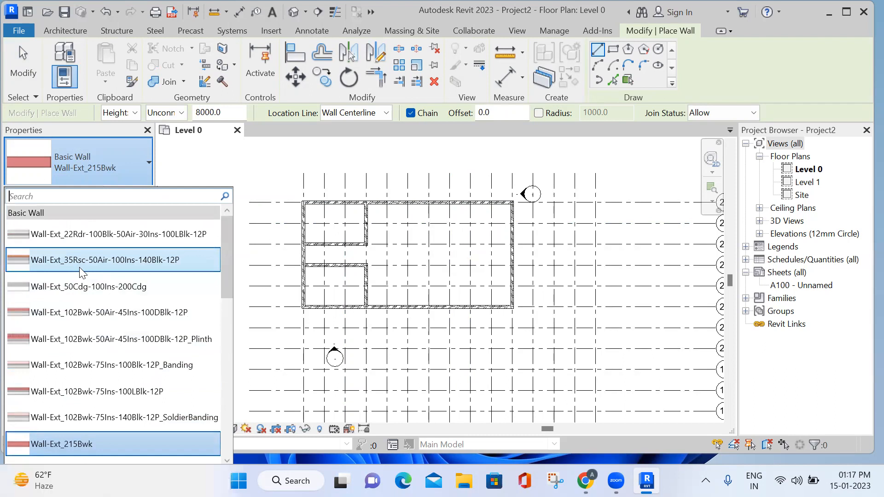
pyautogui.click(78, 262)
pyautogui.click(449, 202)
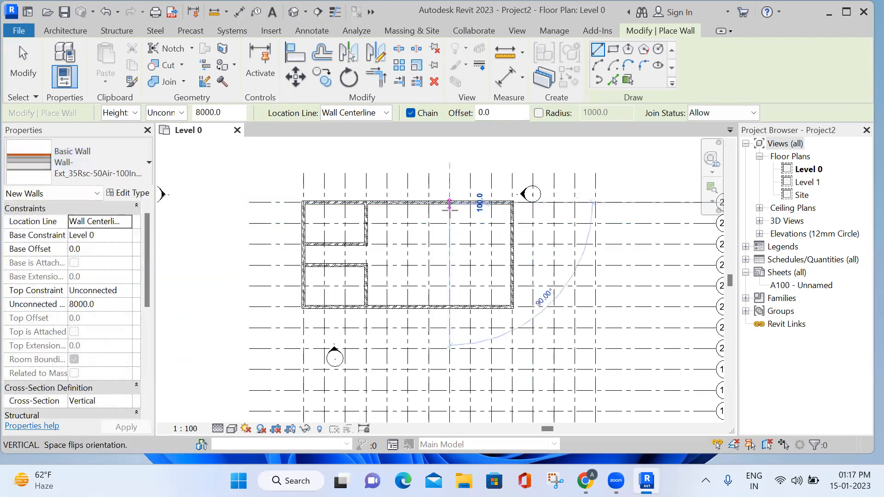
pyautogui.click(449, 244)
pyautogui.click(512, 244)
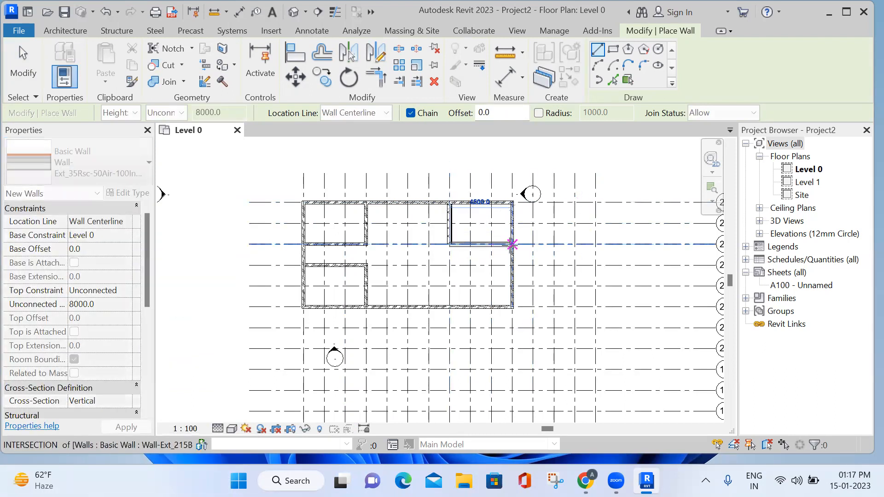
pyautogui.press('Escape')
pyautogui.press('Escape')
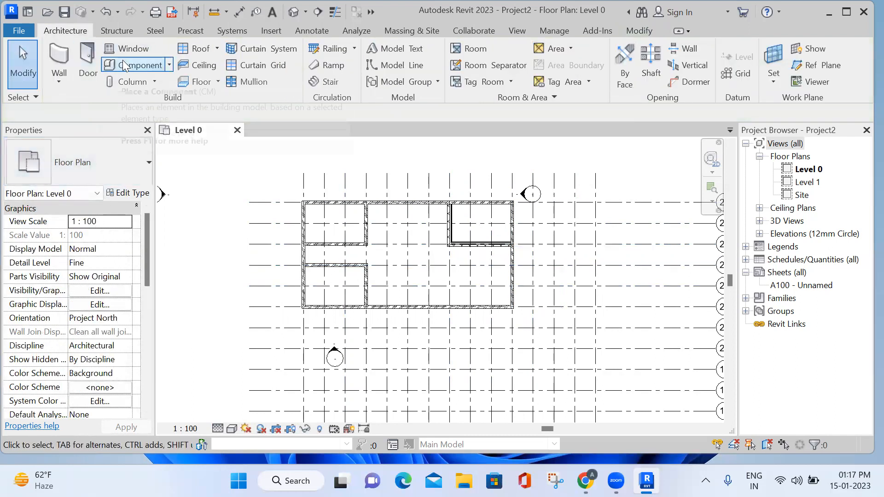
# - Using wall type Wall-Site_215Bwk_w-Footing, enclose the lower-right room along grid 8 and grid 24, and finish the wall command
pyautogui.click(59, 62)
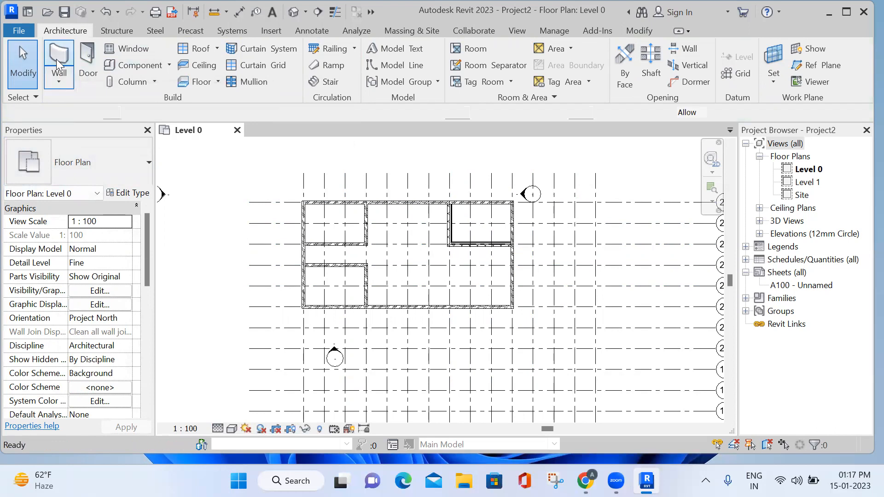
pyautogui.click(124, 166)
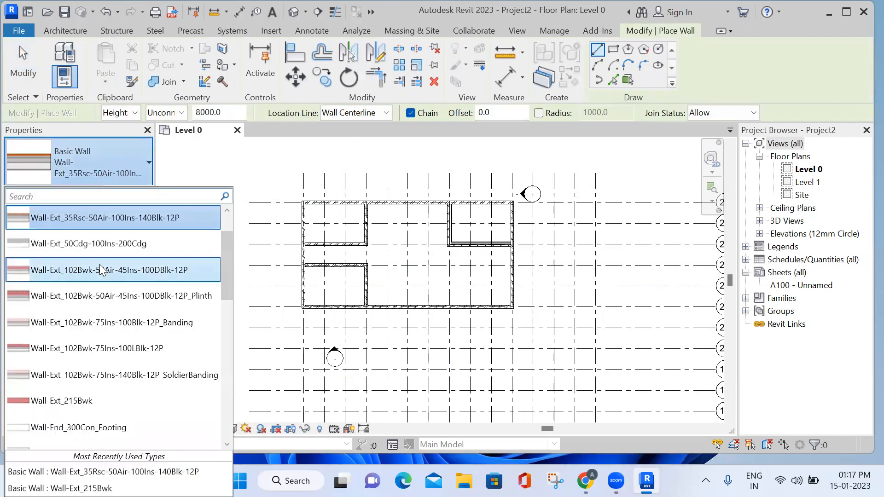
pyautogui.scroll(-4, 106, 299)
pyautogui.click(63, 350)
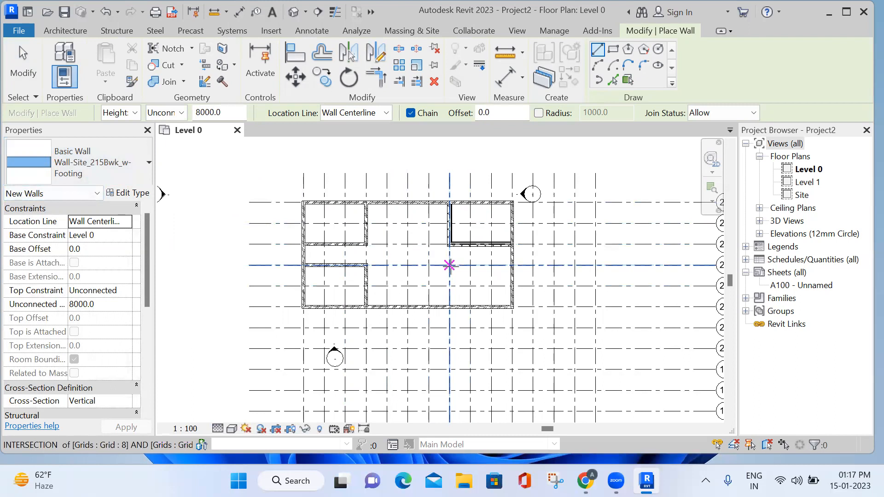
pyautogui.click(450, 266)
pyautogui.click(449, 306)
pyautogui.press('Escape')
pyautogui.click(450, 265)
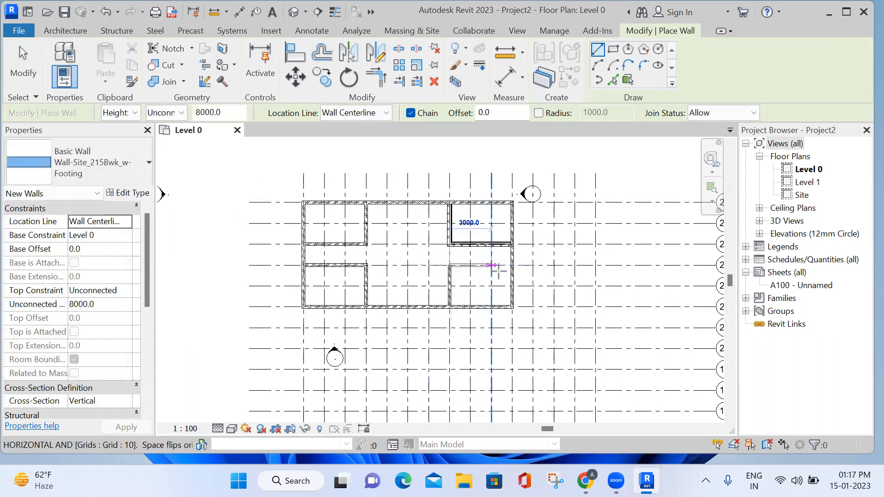
pyautogui.click(513, 265)
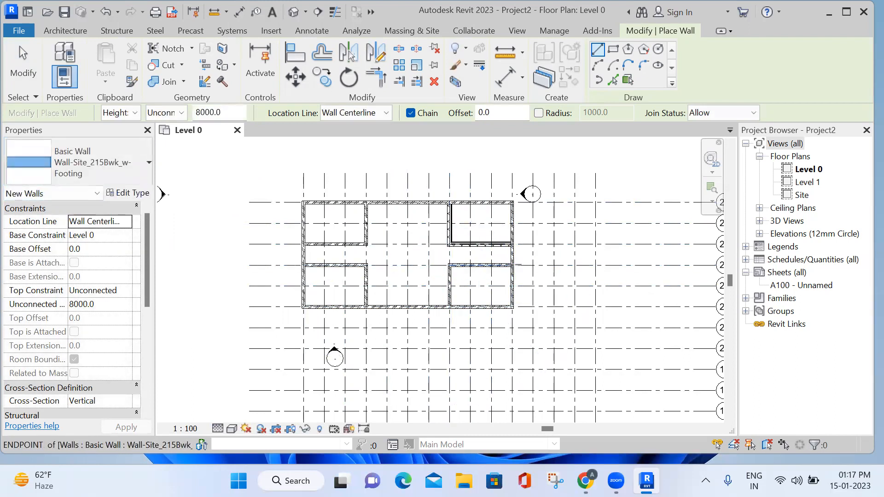
pyautogui.press('Escape')
pyautogui.press('Escape')
pyautogui.scroll(-2, 439, 280)
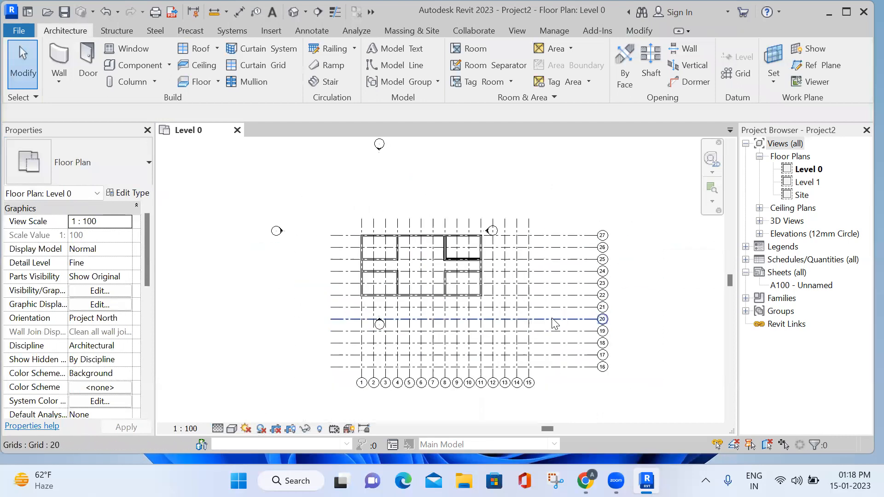
pyautogui.moveTo(512, 307); pyautogui.dragTo(343, 224)
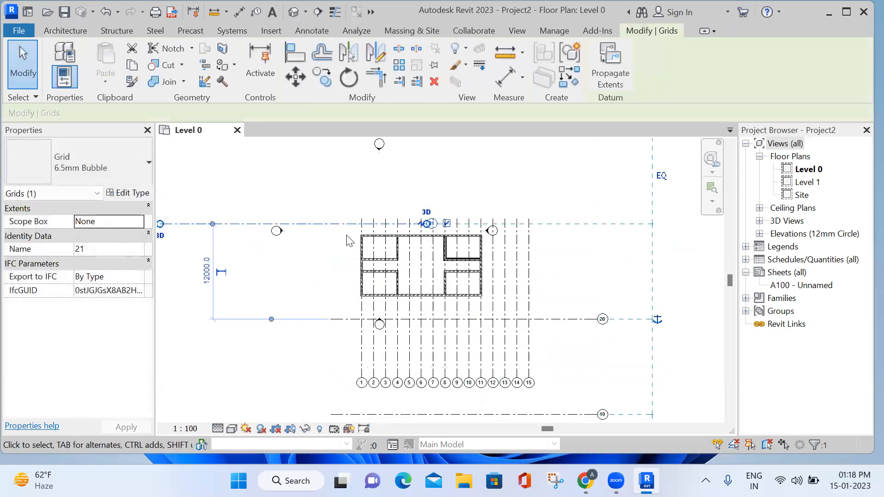
pyautogui.hotkey('ctrl', 'z')
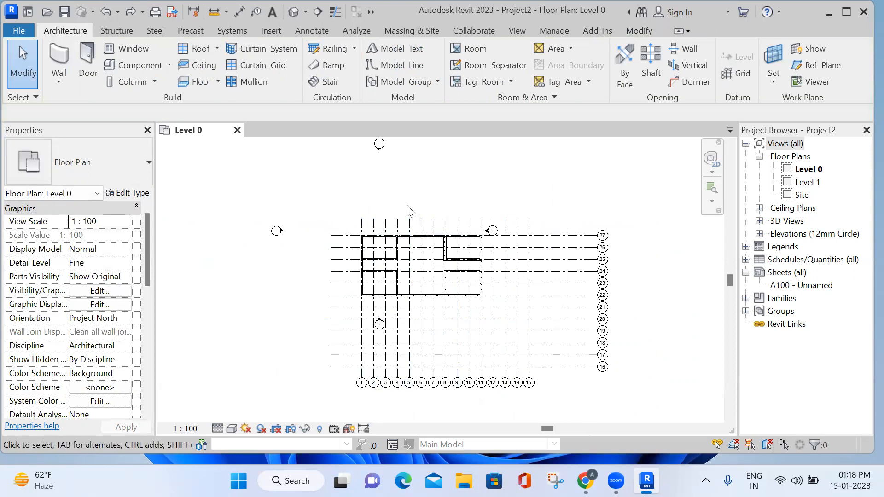
# - Show all the drawn walls in a 3D view with a section box around them and inspect the building from another angle
pyautogui.moveTo(321, 203); pyautogui.dragTo(522, 340)
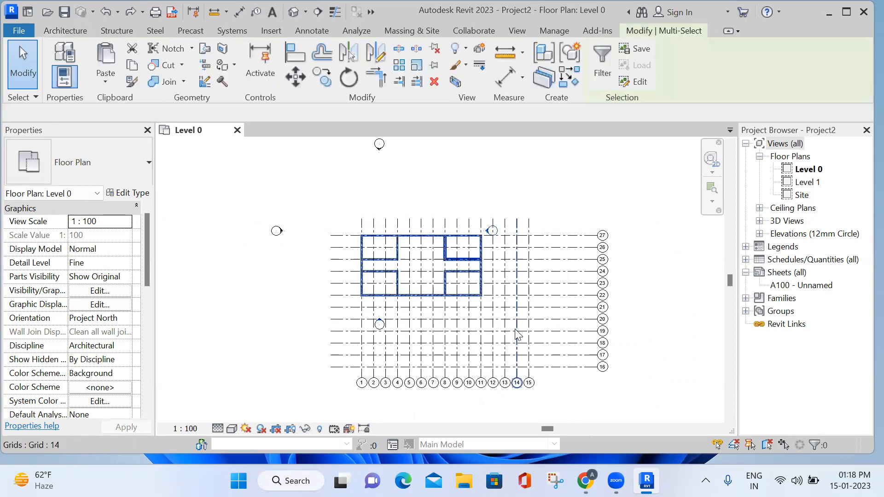
pyautogui.press('b')
pyautogui.press('x')
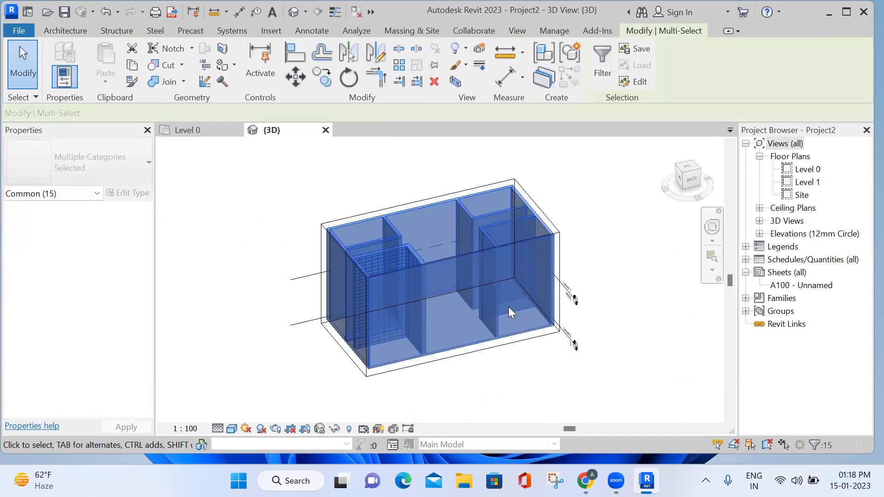
pyautogui.click(498, 381)
pyautogui.keyDown('shift'); pyautogui.moveTo(516, 379); pyautogui.dragTo(519, 398, button='middle'); pyautogui.keyUp('shift')
pyautogui.keyDown('shift'); pyautogui.moveTo(598, 292); pyautogui.dragTo(467, 263, button='middle'); pyautogui.keyUp('shift')
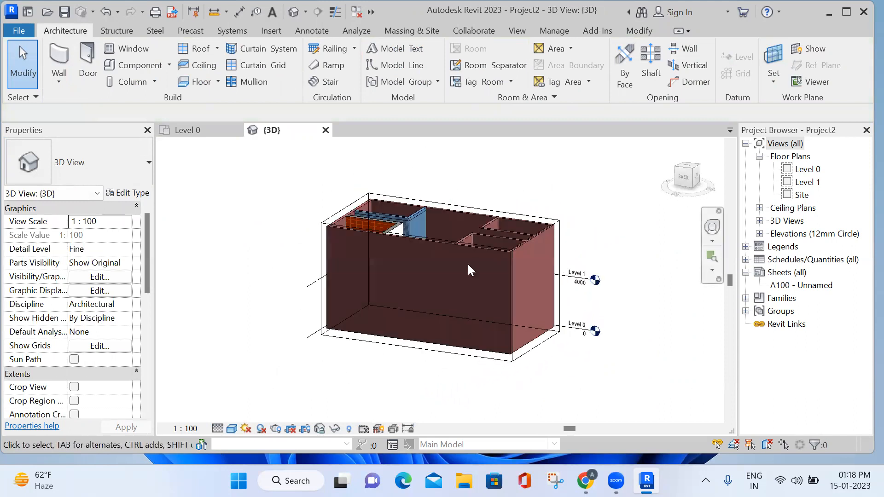
# - Return to the Level 0 floor plan and set the base constraint of the exterior wall along grid 27 to Level 1
pyautogui.click(432, 241)
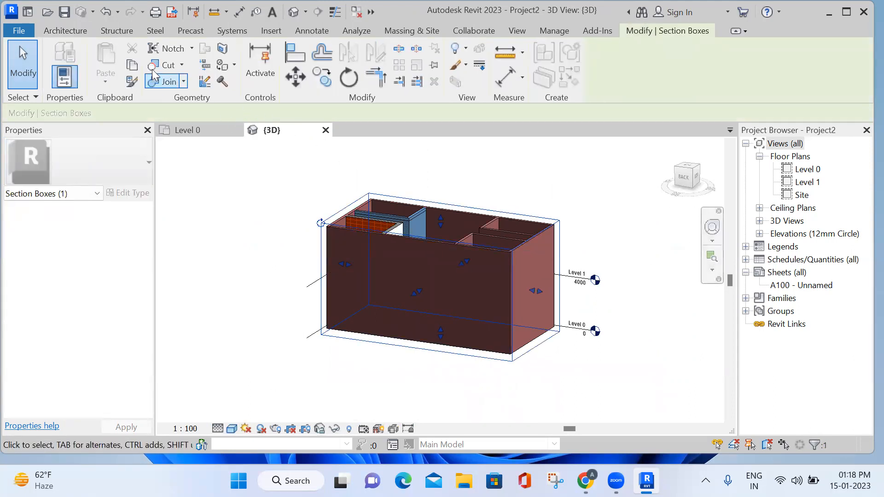
pyautogui.click(67, 31)
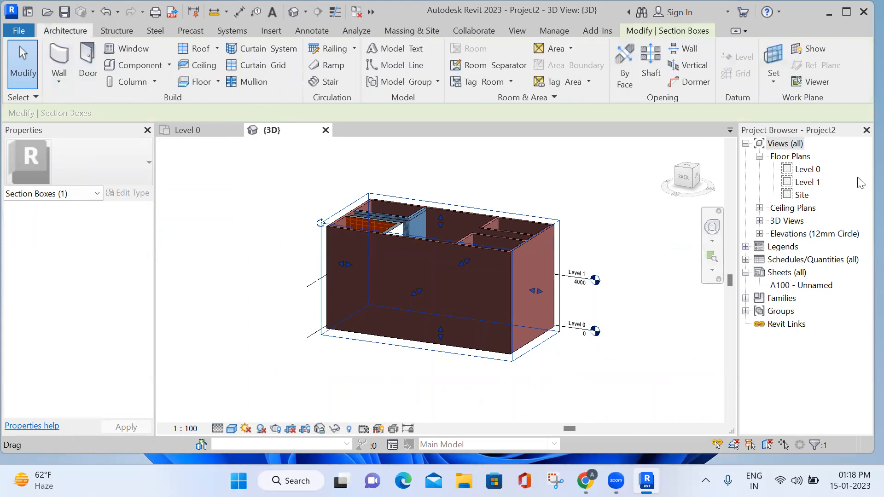
pyautogui.click(809, 170)
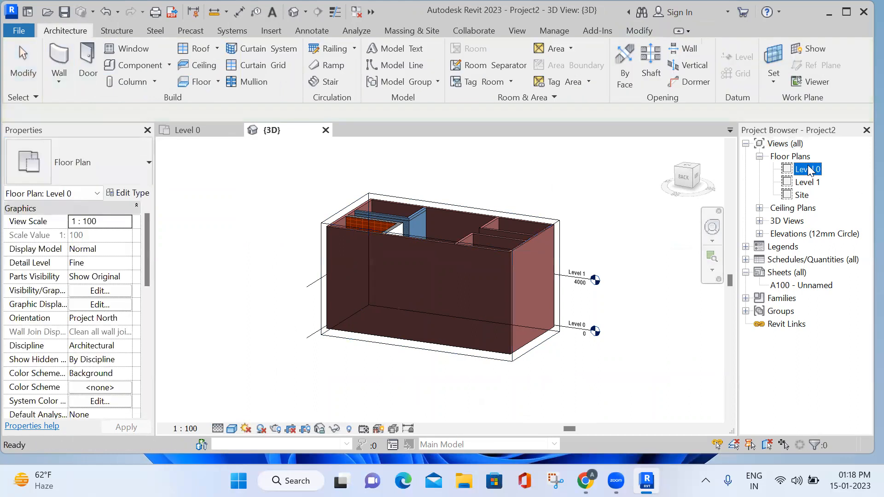
pyautogui.click(200, 131)
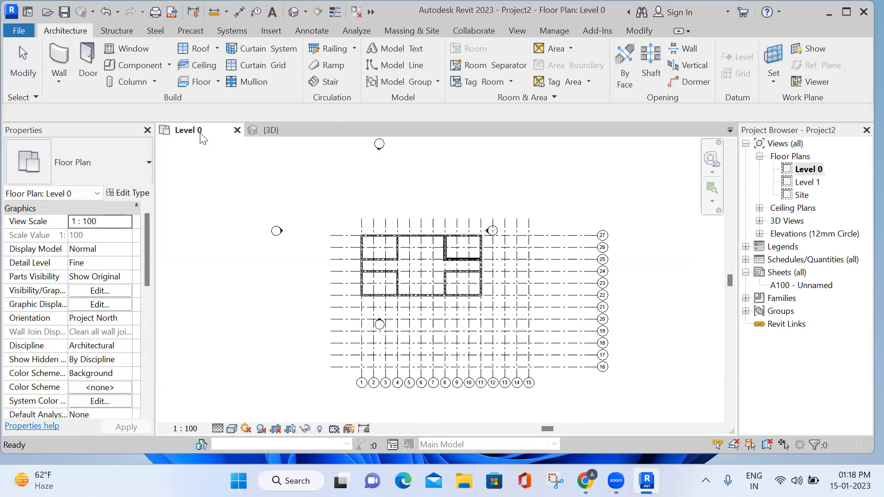
pyautogui.click(411, 242)
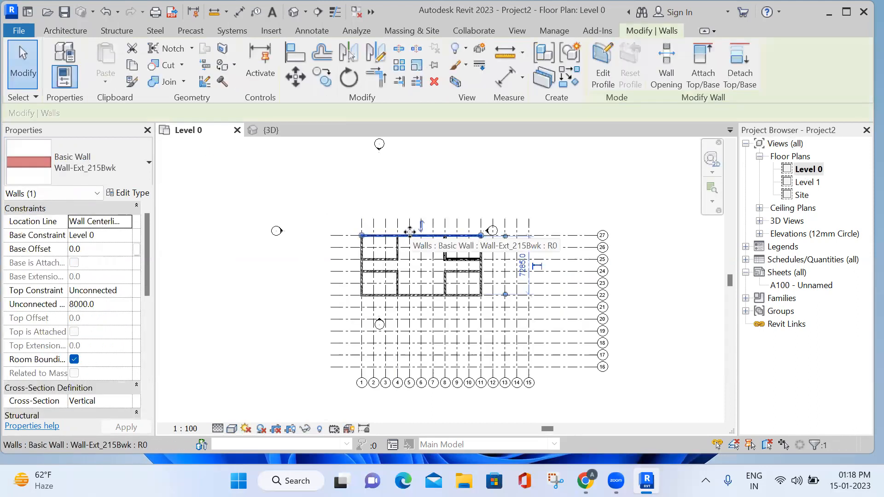
pyautogui.click(121, 247)
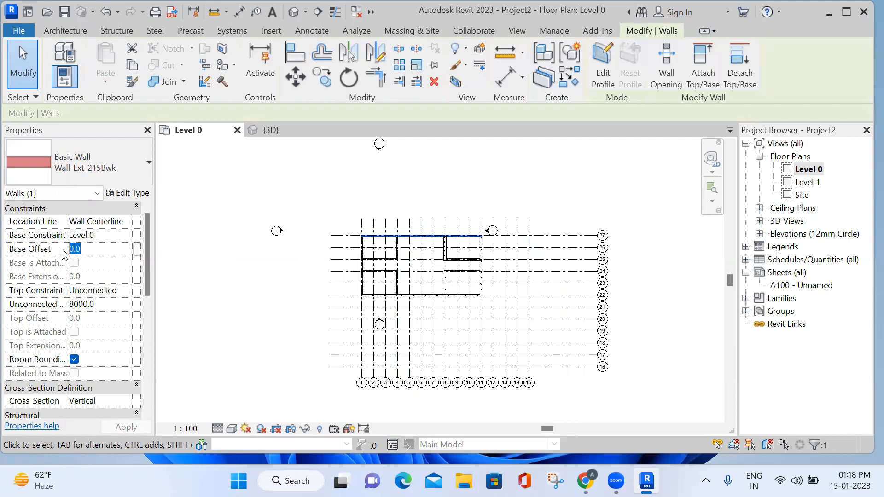
pyautogui.click(108, 233)
pyautogui.click(126, 235)
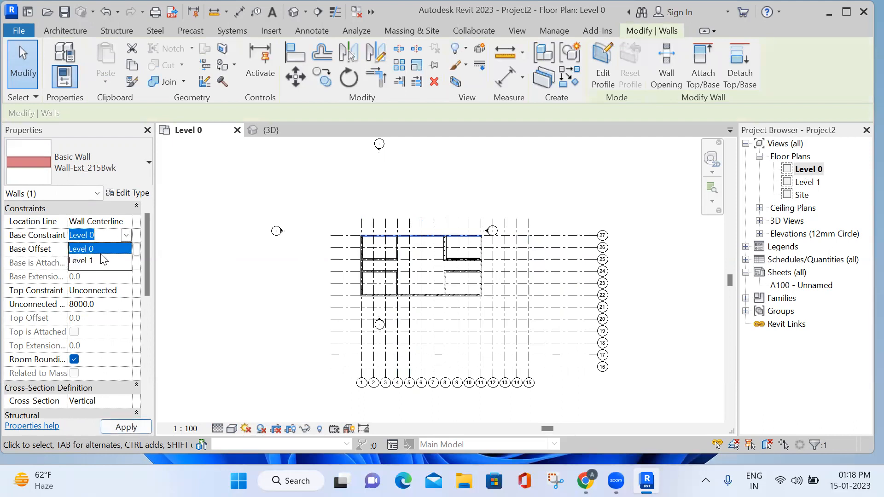
pyautogui.click(94, 260)
pyautogui.click(237, 217)
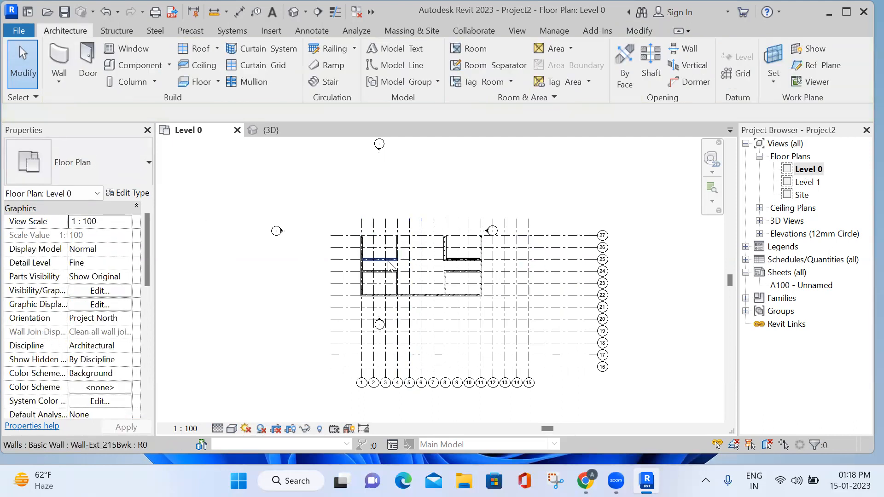
# - Select the building's walls in the Level 0 plan and show them in the 3D view
pyautogui.scroll(2, 398, 246)
pyautogui.moveTo(257, 208); pyautogui.dragTo(682, 392)
pyautogui.hotkey('ctrl', 'Tab')
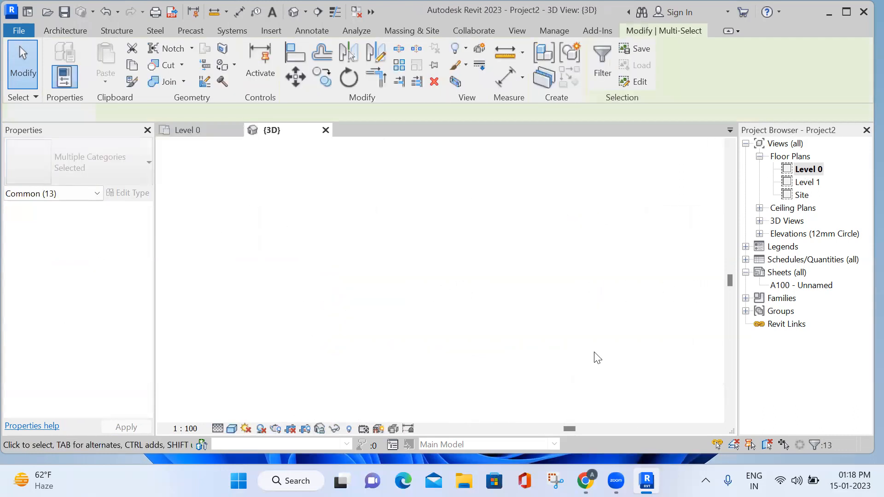
# - Inspect the exterior wall based at Level 1 in the 3D view from the side and rear of the building
pyautogui.click(439, 373)
pyautogui.keyDown('shift'); pyautogui.moveTo(437, 384); pyautogui.dragTo(526, 346, button='middle'); pyautogui.keyUp('shift')
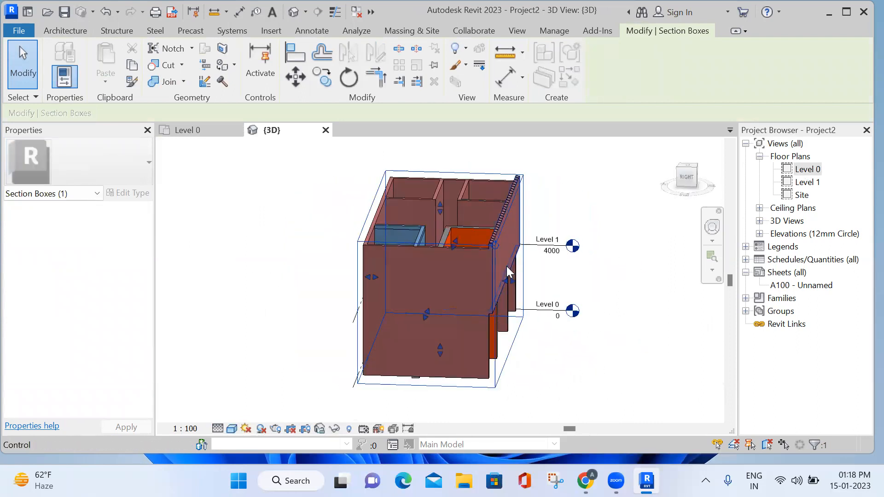
pyautogui.keyDown('shift'); pyautogui.moveTo(598, 361); pyautogui.dragTo(369, 348, button='middle'); pyautogui.keyUp('shift')
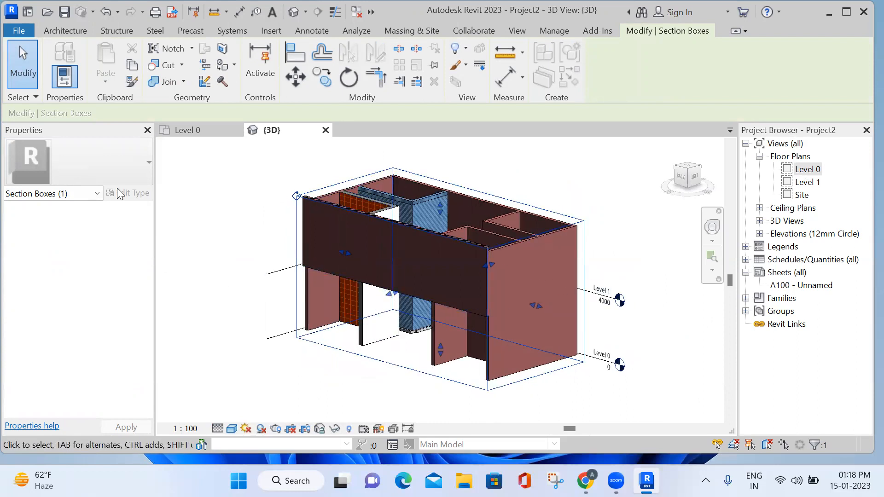
# - Return to the Level 0 floor plan and undo the base constraint change of the exterior wall along grid 27
pyautogui.click(63, 34)
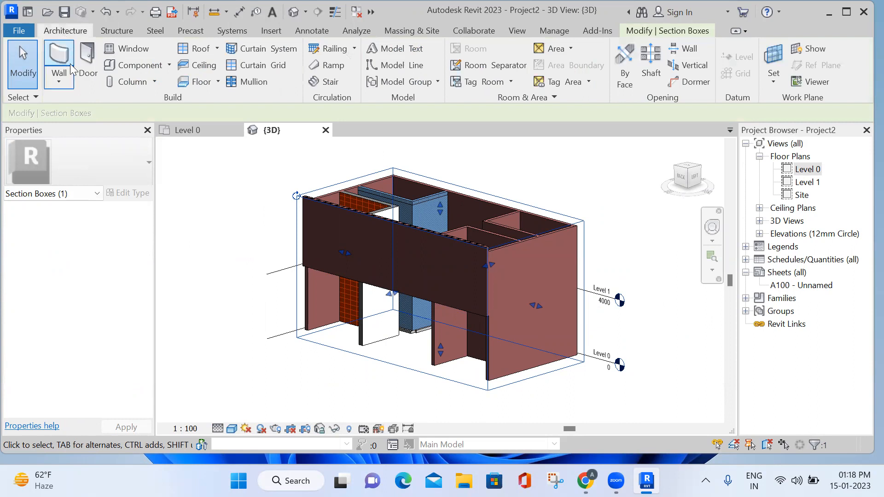
pyautogui.click(202, 126)
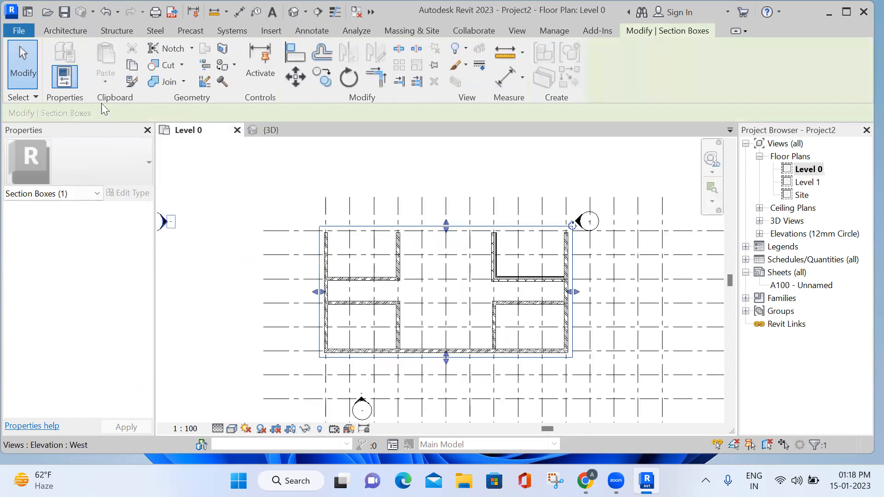
pyautogui.click(71, 26)
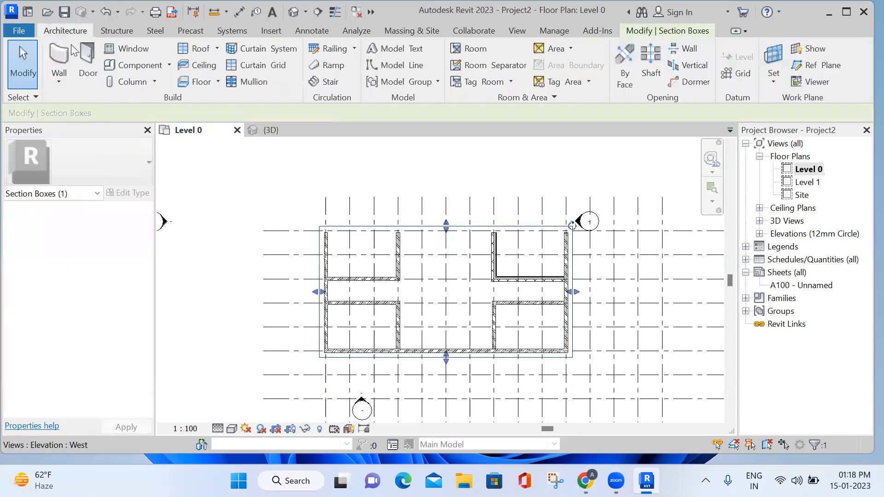
pyautogui.click(60, 83)
pyautogui.click(108, 112)
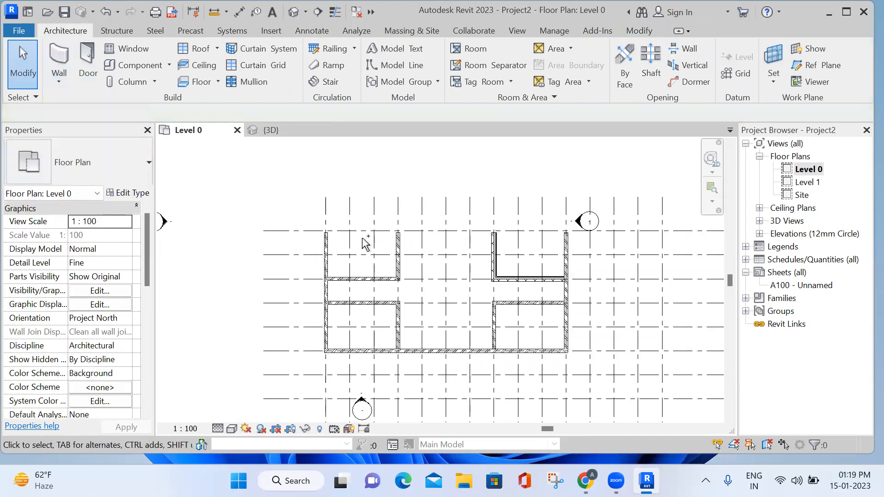
pyautogui.hotkey('ctrl', 'z')
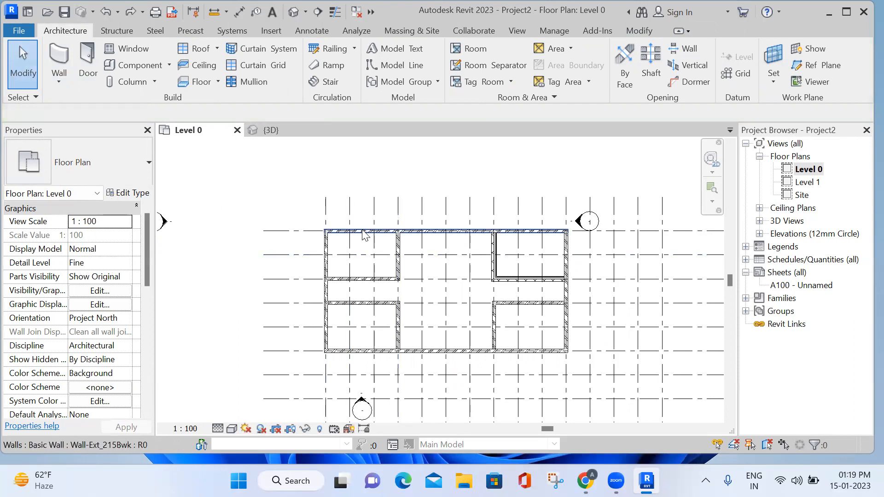
# - Try a raised base offset on the exterior wall along grid 27
pyautogui.press('Tab')
pyautogui.press('Tab')
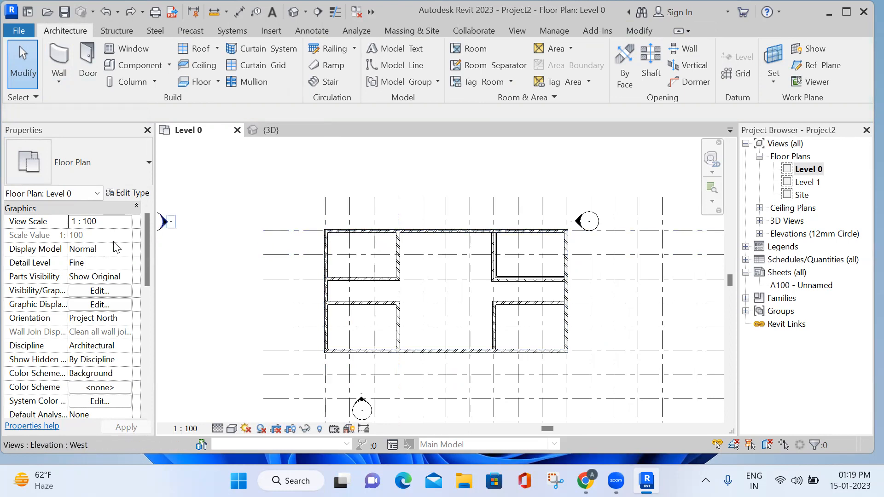
pyautogui.click(362, 233)
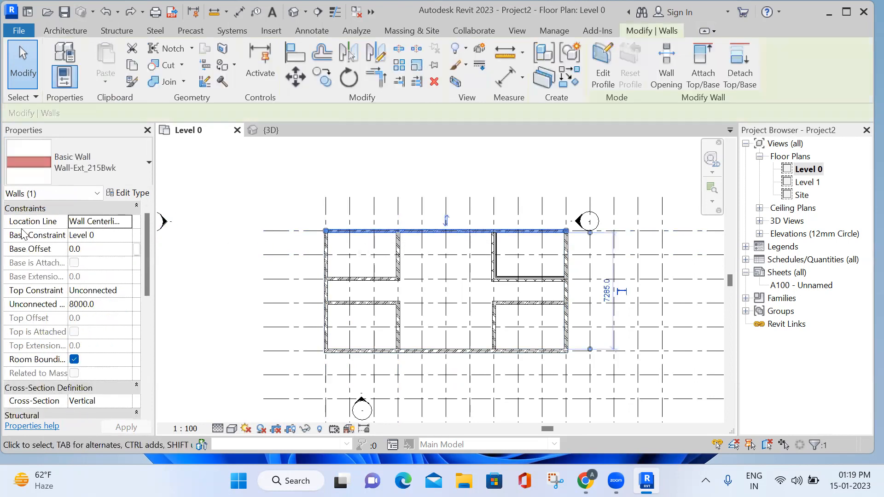
pyautogui.click(124, 249)
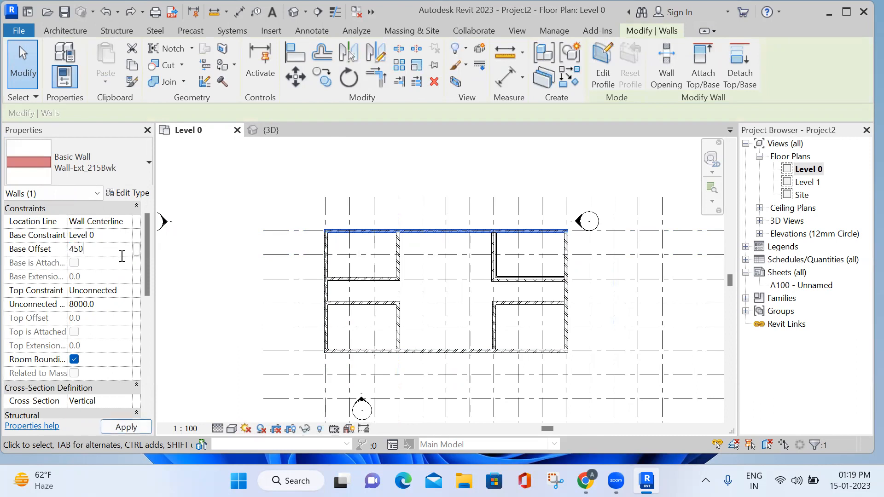
pyautogui.click(198, 250)
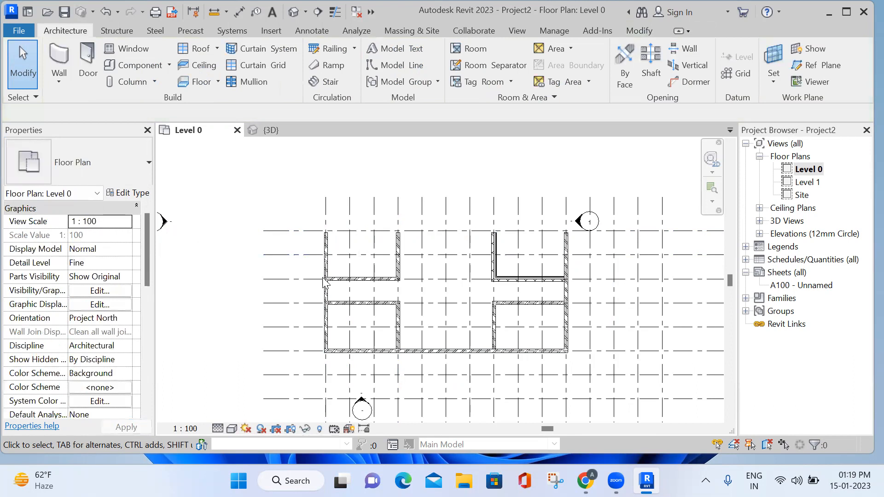
# - Try an unconnected height of 4500 on the west exterior wall, and undo it together with the base offset of the wall along grid 27
pyautogui.press('Tab')
pyautogui.click(322, 256)
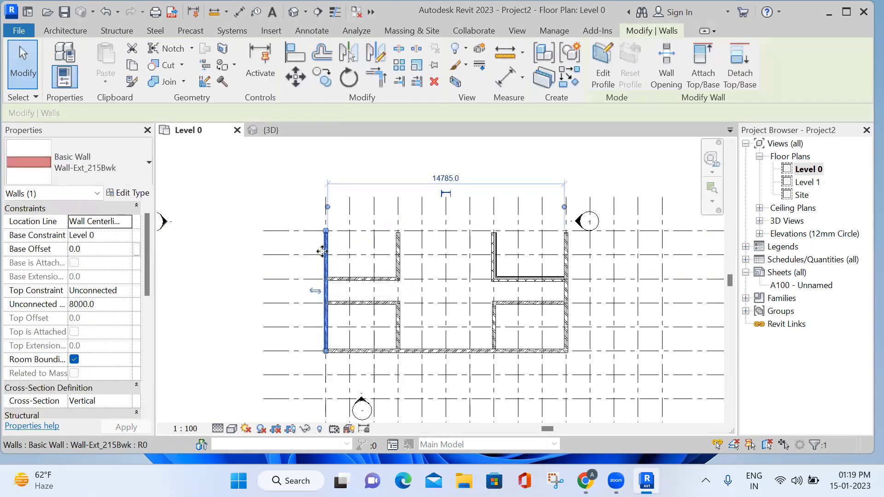
pyautogui.click(116, 305)
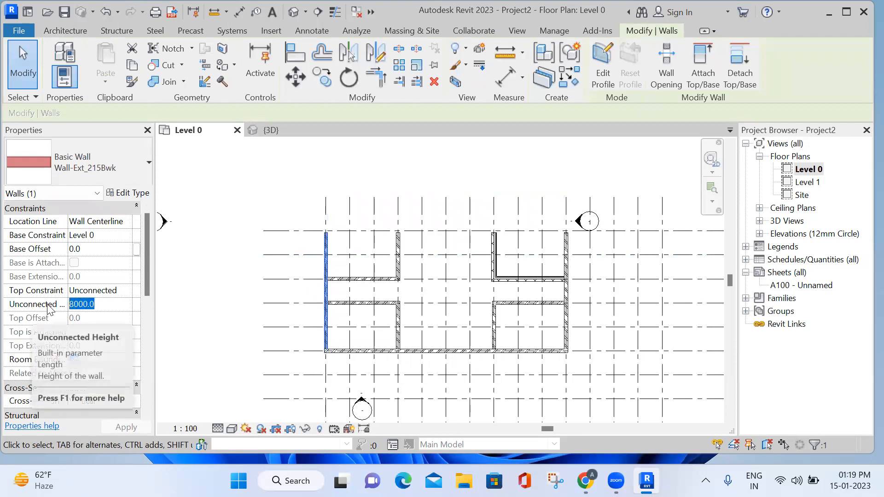
pyautogui.write('45')
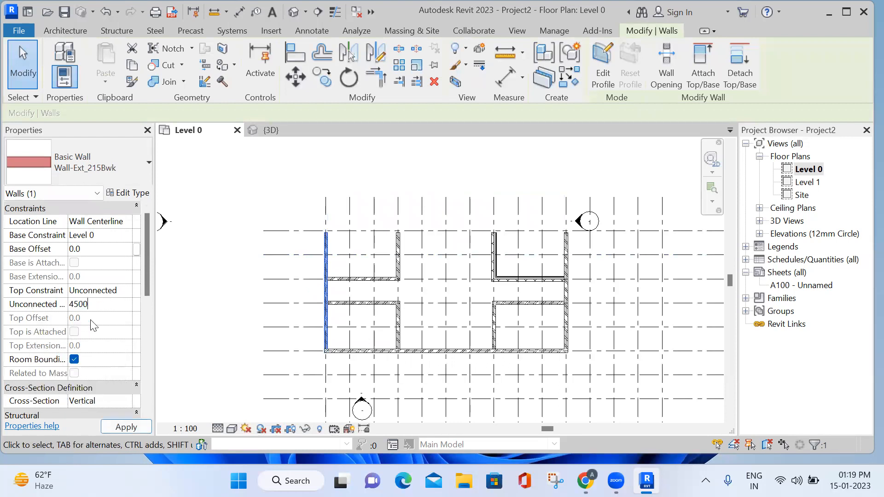
pyautogui.click(197, 325)
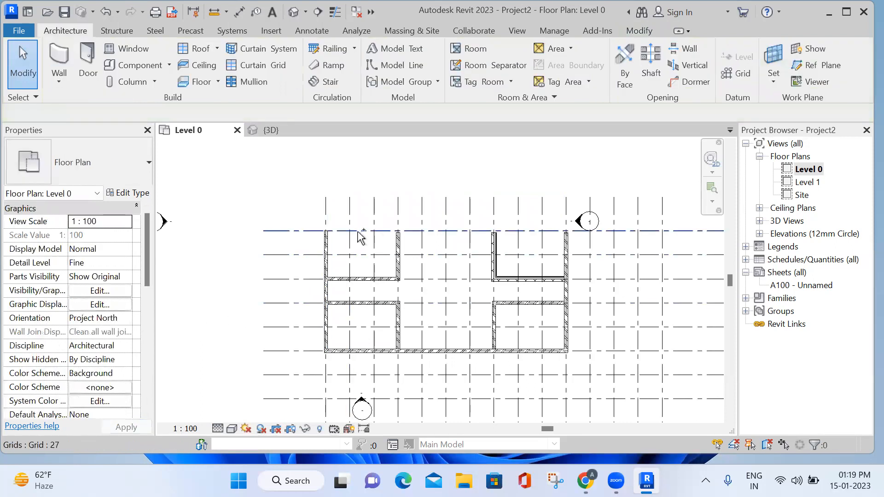
pyautogui.hotkey('ctrl', 'z')
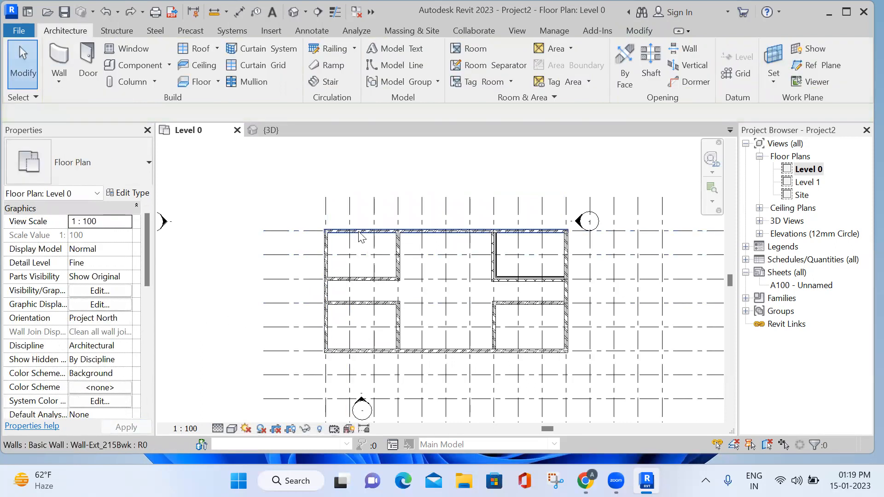
# - Set the unconnected height of the exterior wall along grid 27 to 4500
pyautogui.click(360, 231)
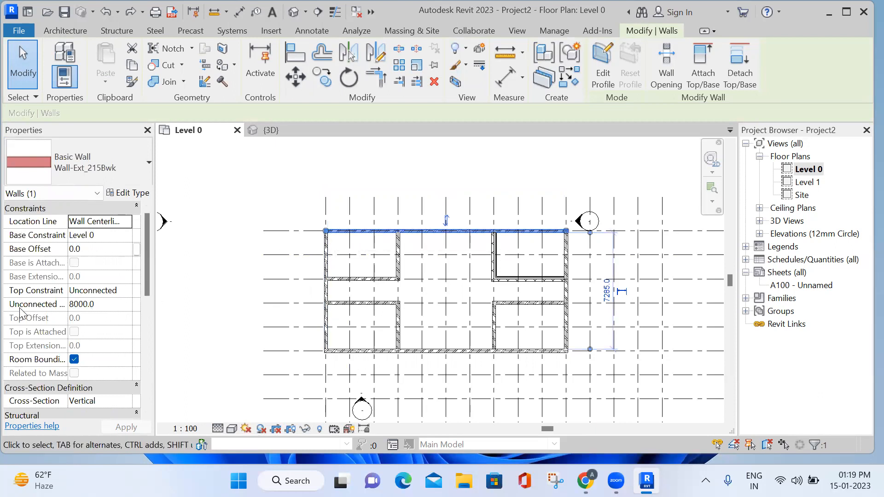
pyautogui.click(116, 303)
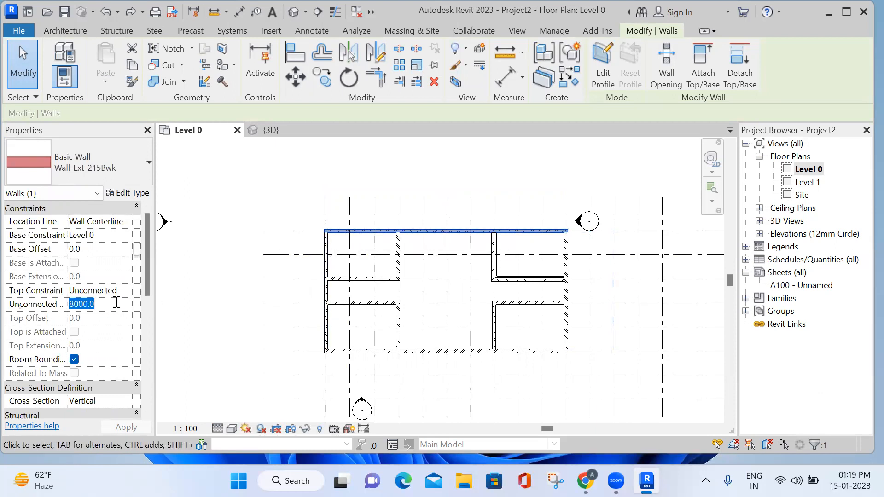
pyautogui.write('4500')
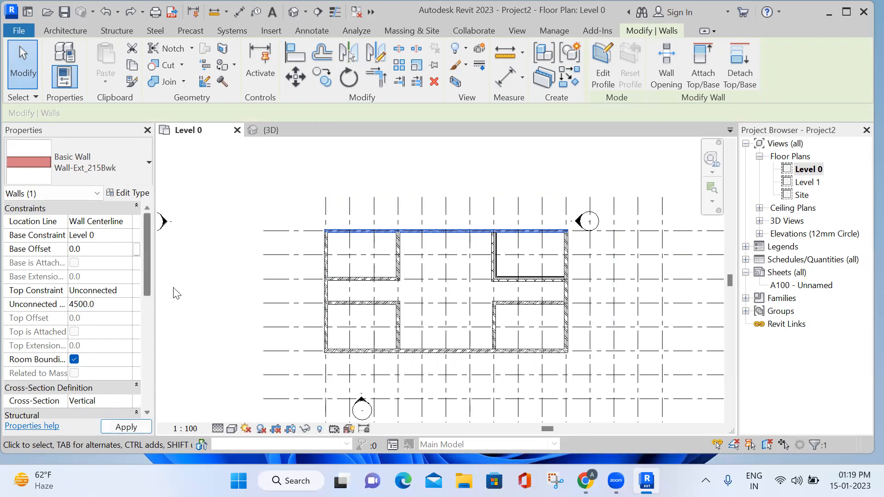
pyautogui.click(294, 289)
# - Set the unconnected height of the west exterior wall to 4500
pyautogui.click(326, 281)
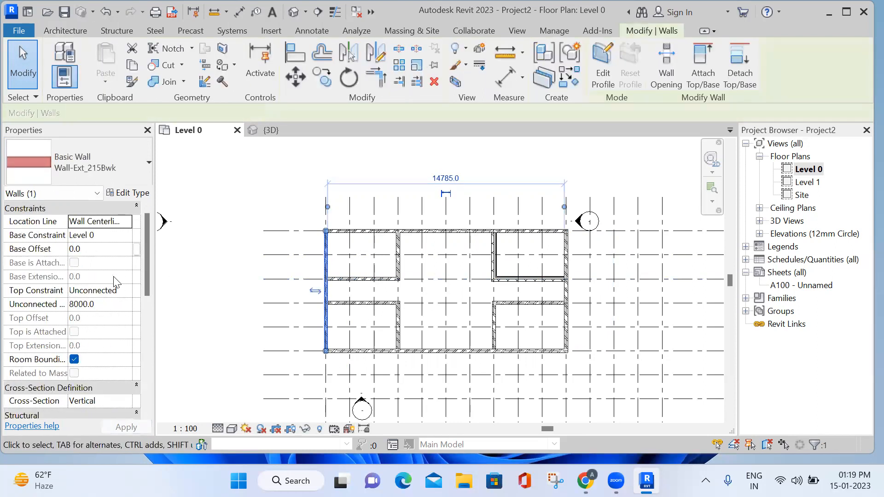
pyautogui.click(107, 306)
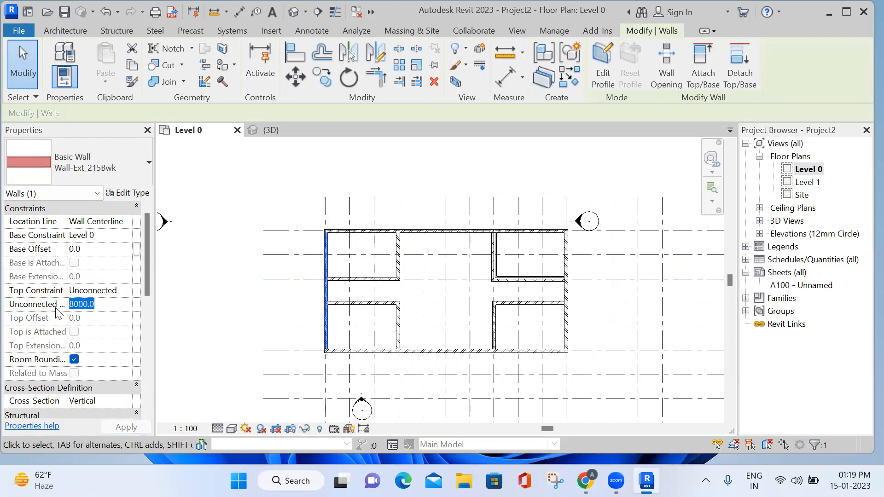
pyautogui.write('4500')
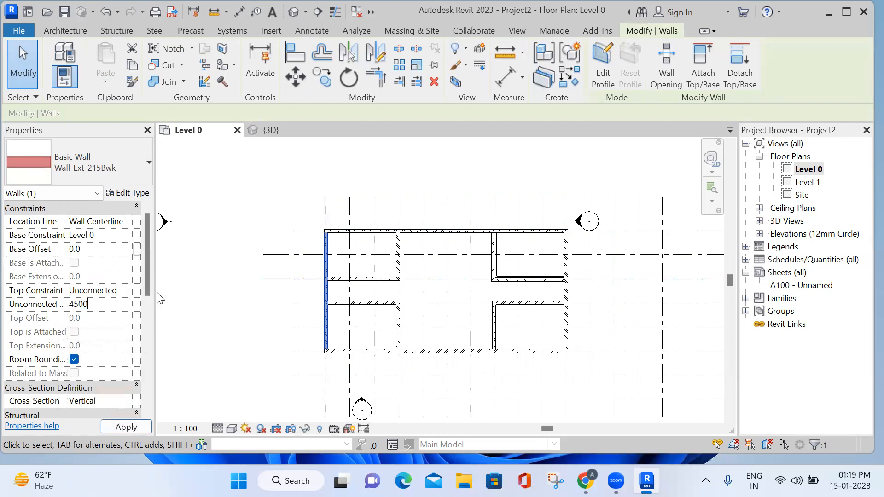
pyautogui.click(276, 311)
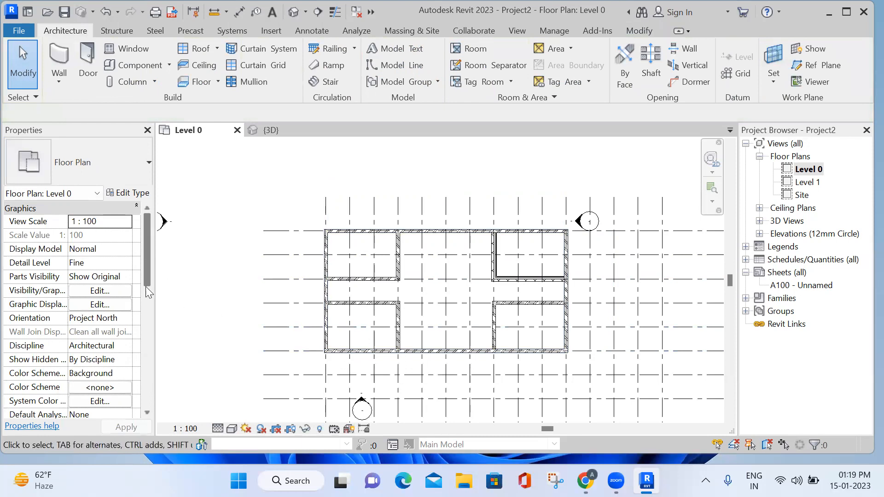
pyautogui.press('Tab')
pyautogui.click(329, 354)
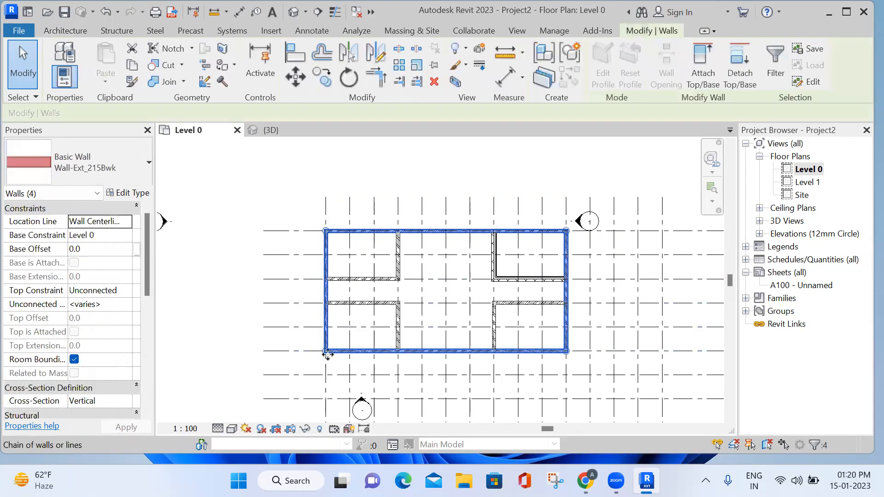
pyautogui.click(125, 290)
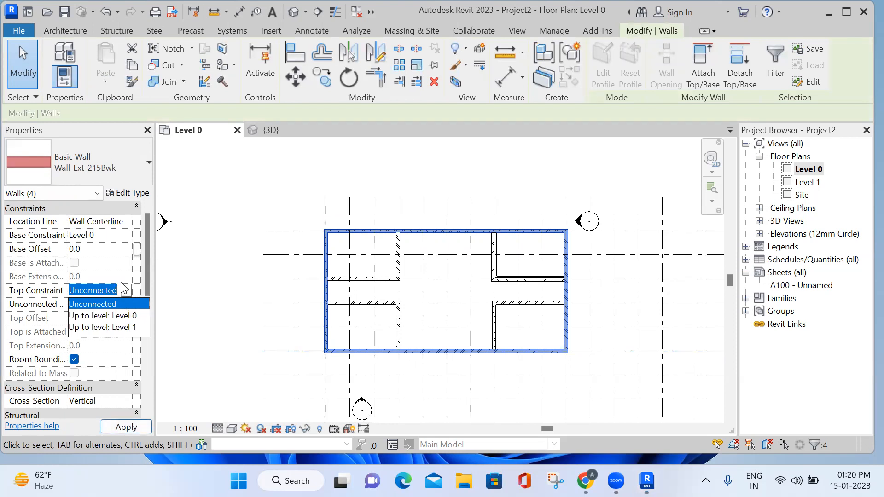
pyautogui.click(115, 302)
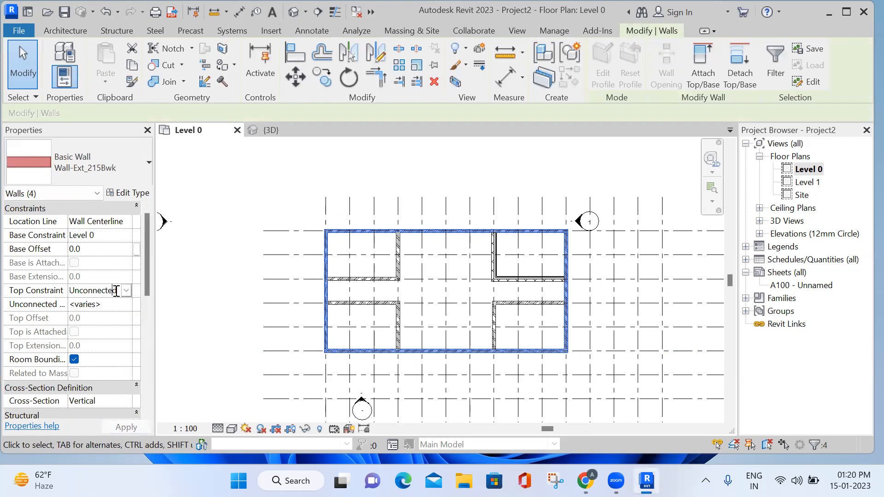
pyautogui.moveTo(116, 291); pyautogui.dragTo(36, 303)
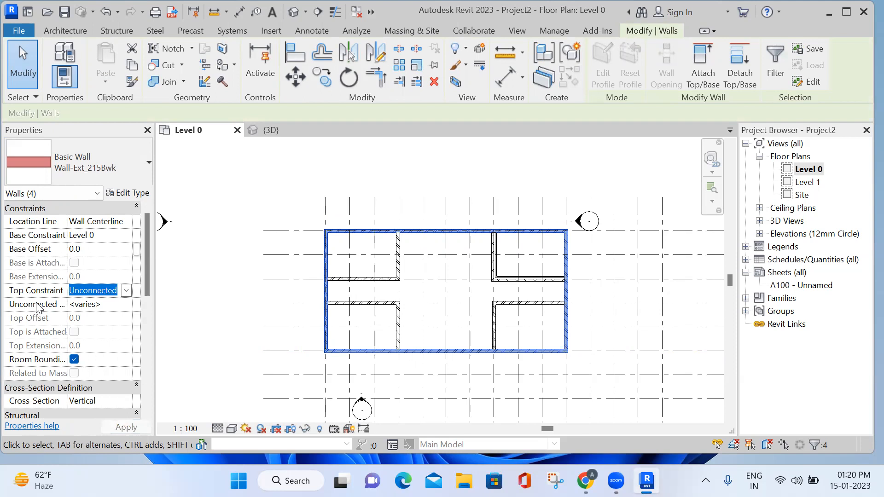
pyautogui.write('4500')
pyautogui.press('Escape')
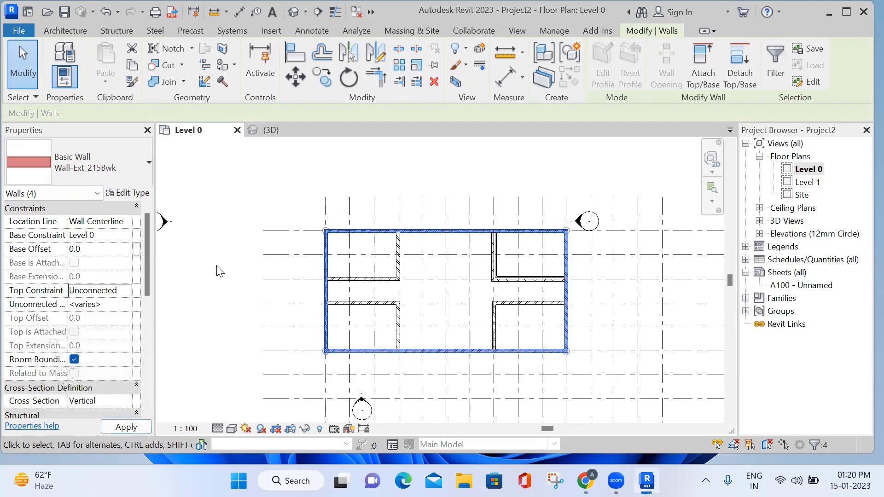
pyautogui.press('Escape')
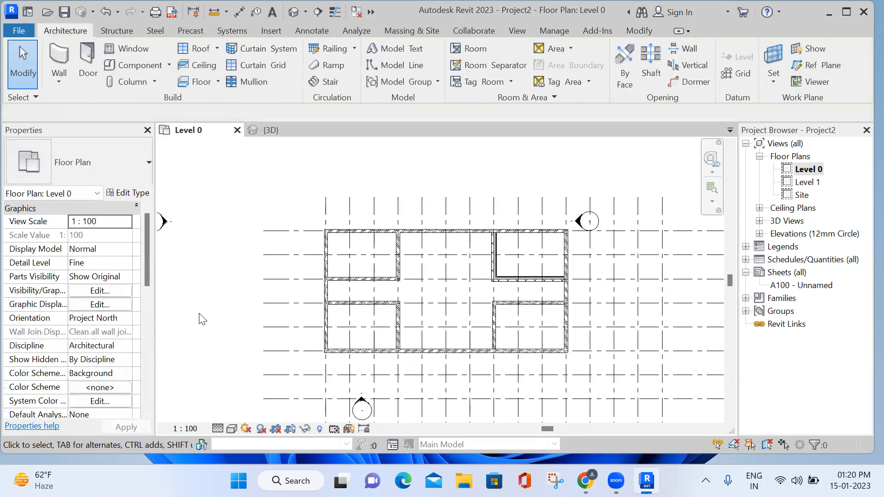
# - Select all the walls in the plan, switch to the 3D view and compare the wall heights from several angles
pyautogui.moveTo(252, 196); pyautogui.dragTo(649, 389)
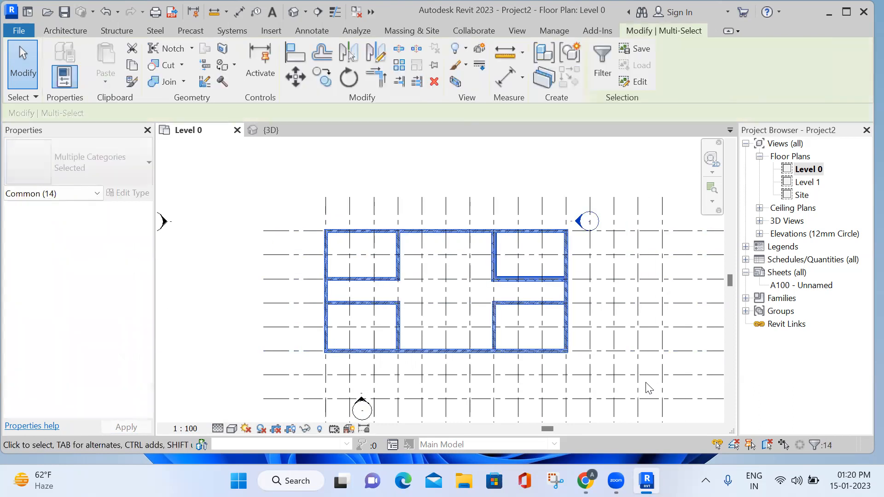
pyautogui.hotkey('ctrl', 'Tab')
pyautogui.press('Escape')
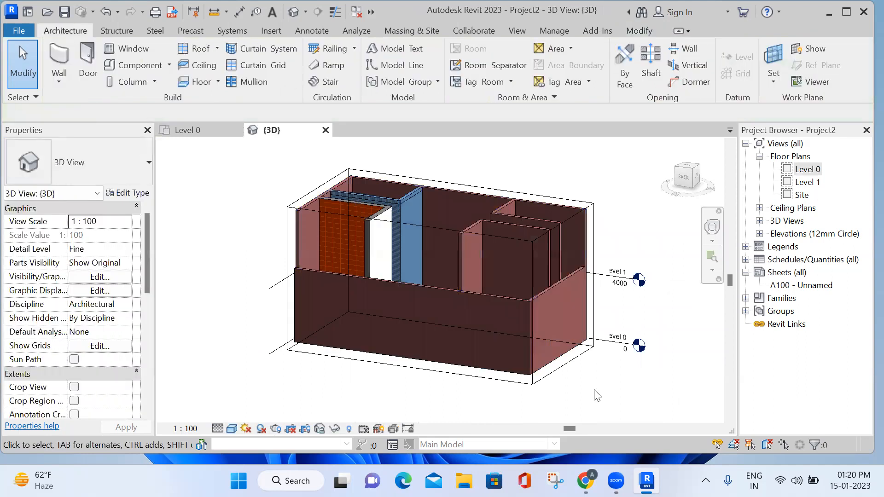
pyautogui.keyDown('shift'); pyautogui.moveTo(597, 395); pyautogui.dragTo(469, 318, button='middle'); pyautogui.keyUp('shift')
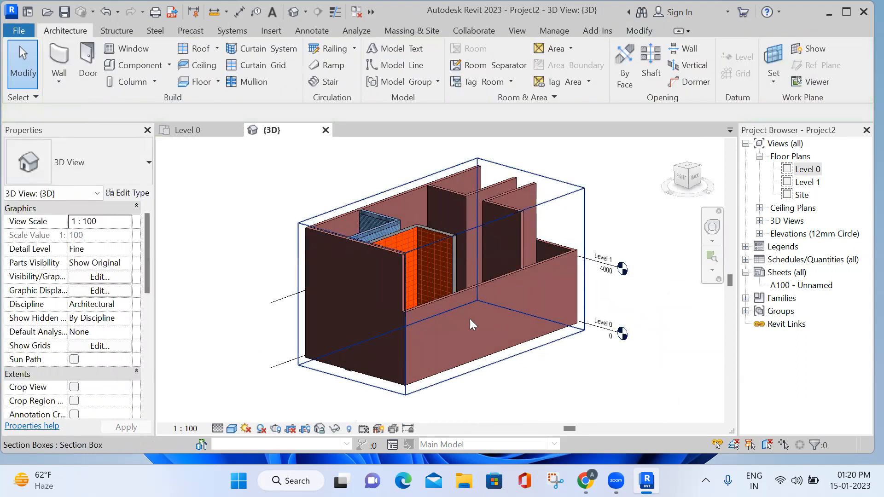
pyautogui.keyDown('shift'); pyautogui.moveTo(552, 380); pyautogui.dragTo(502, 288, button='middle'); pyautogui.keyUp('shift')
# - Set the unconnected height of the south exterior wall to 4500 in the 3D view
pyautogui.click(499, 277)
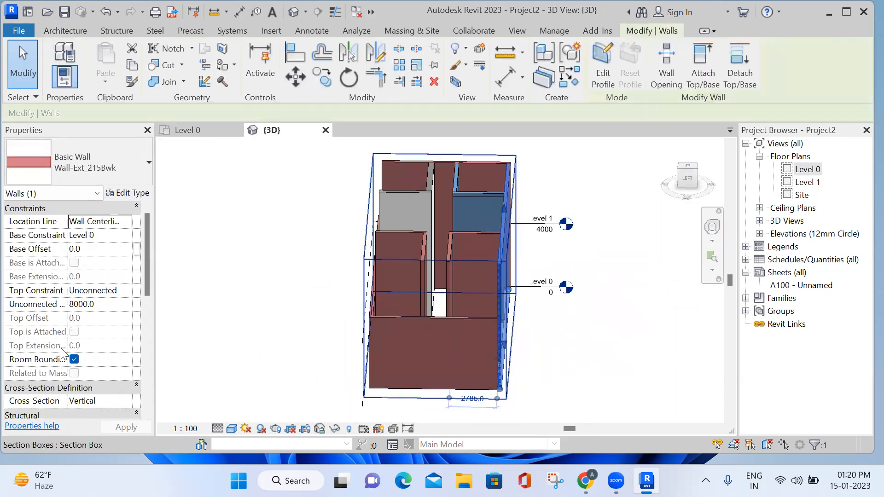
pyautogui.click(106, 304)
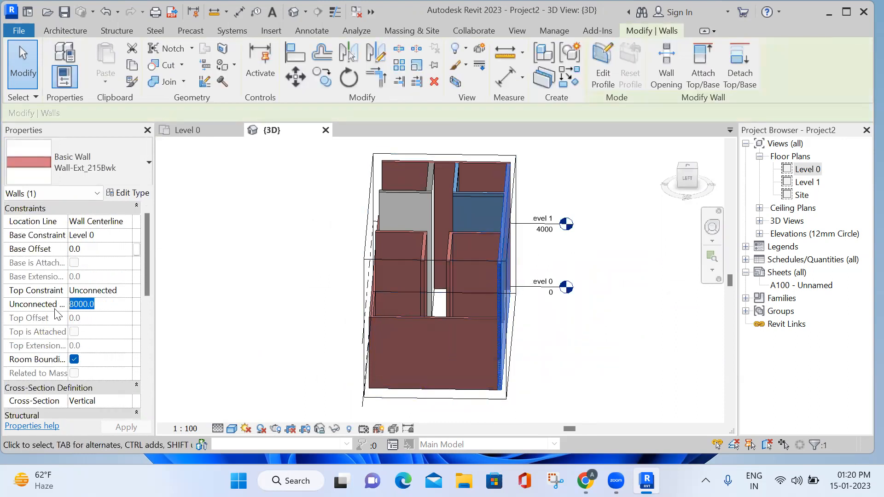
pyautogui.write('4500')
pyautogui.click(602, 371)
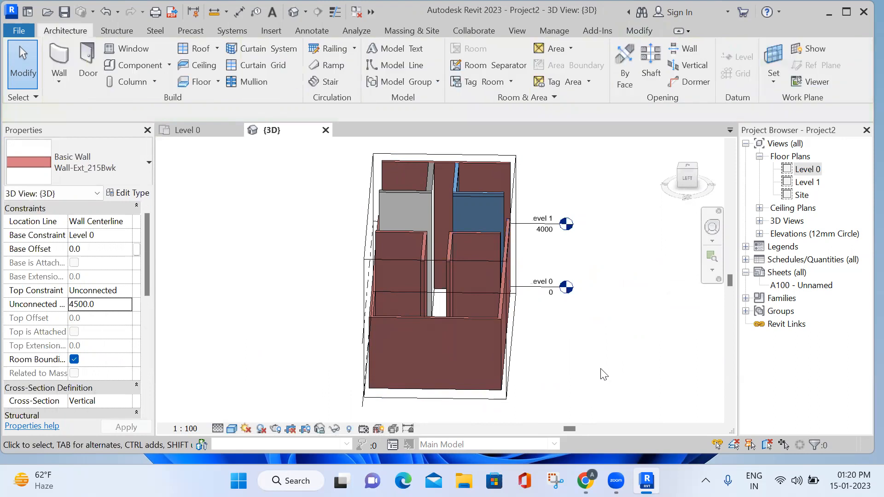
# - Set the unconnected height of the east exterior wall, farthest back in the 3D view, to 4500
pyautogui.click(490, 163)
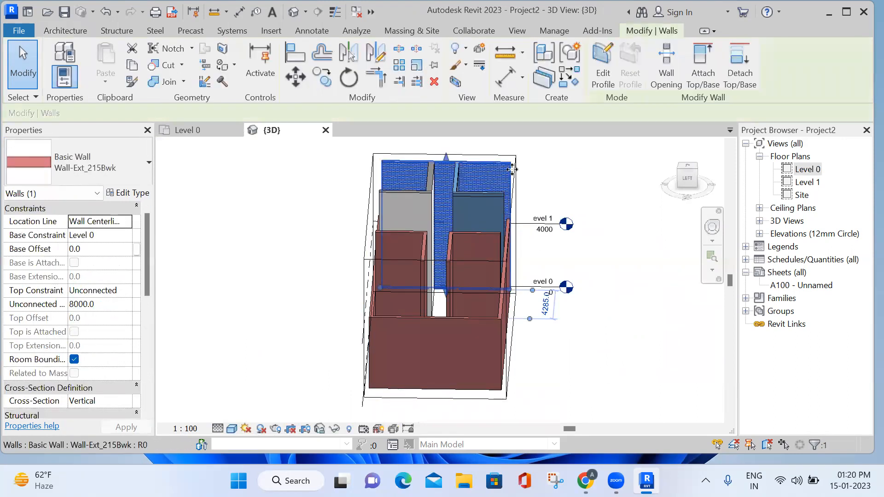
pyautogui.click(110, 304)
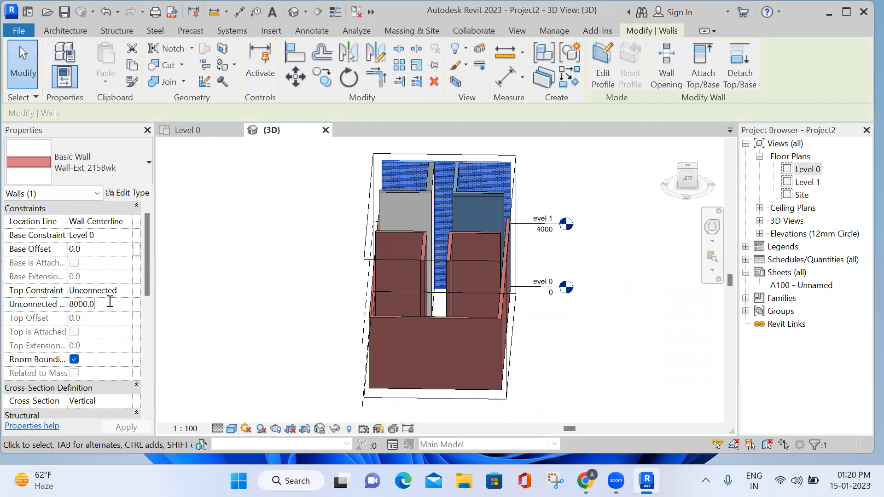
pyautogui.write('45')
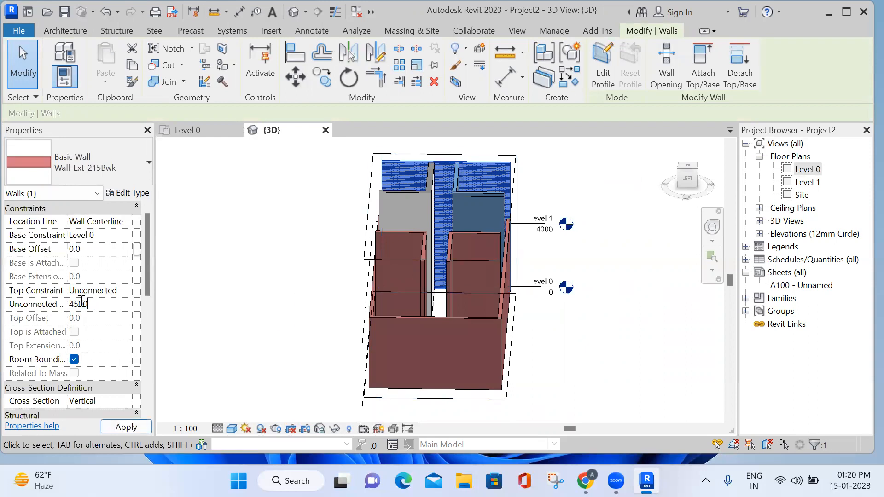
pyautogui.write('00')
pyautogui.click(590, 202)
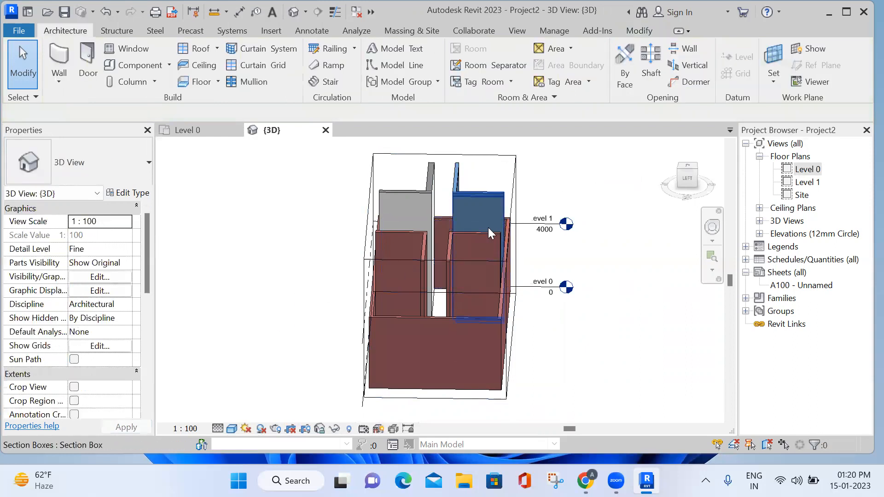
# - Set the unconnected height of the blue Wall-Site_215Bwk_w-Footing west wall of the south-east room to 4500
pyautogui.click(470, 196)
pyautogui.click(109, 302)
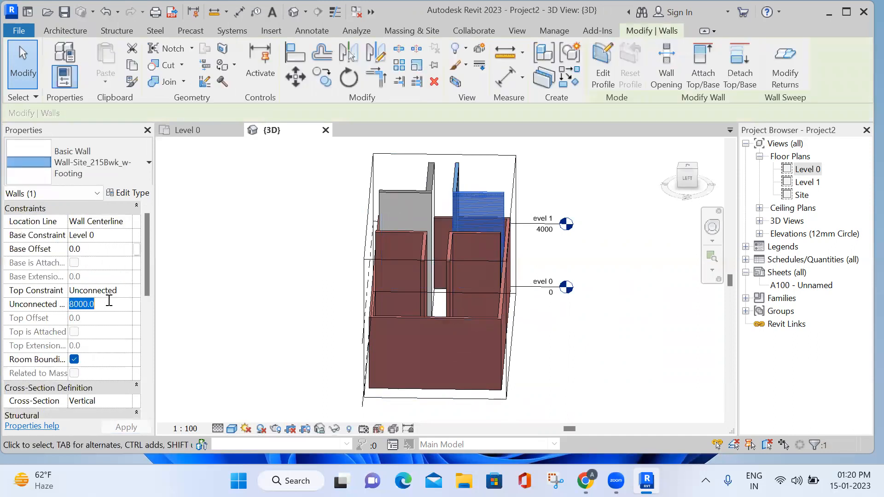
pyautogui.write('3')
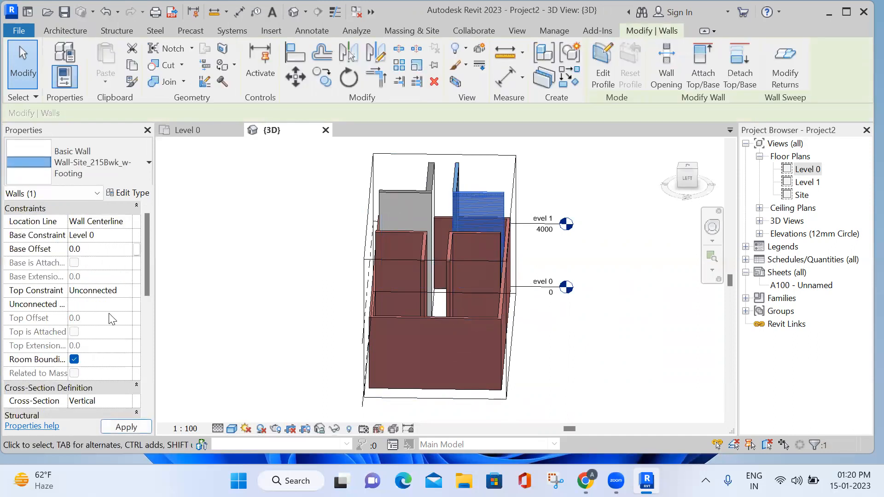
pyautogui.write('500')
pyautogui.click(223, 310)
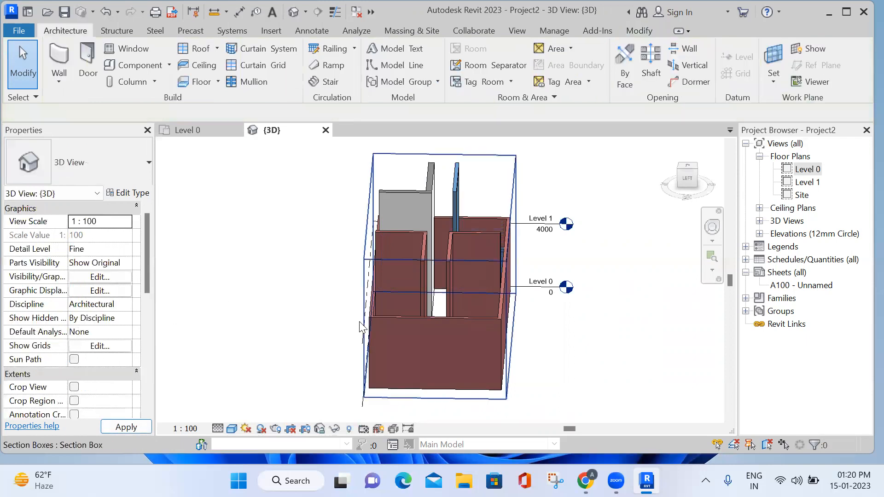
# - Set the unconnected height of the brick east wall of the south-west room to 4500
pyautogui.click(472, 232)
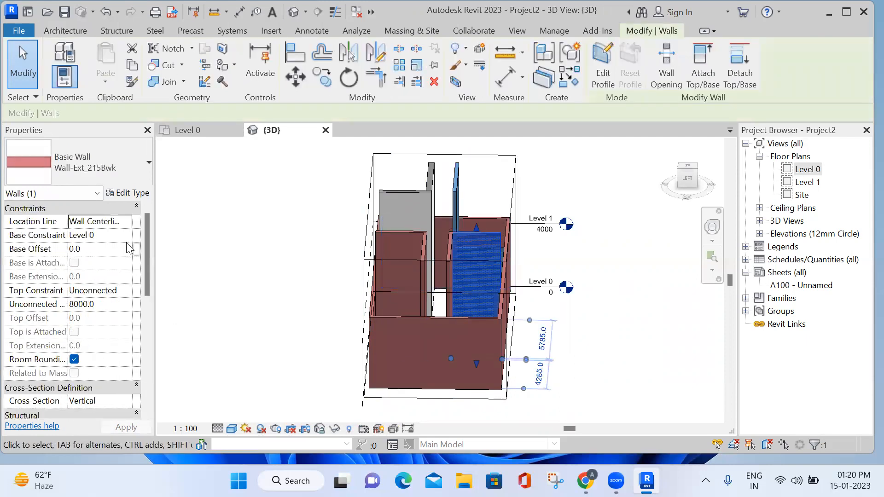
pyautogui.click(92, 304)
pyautogui.write('4500')
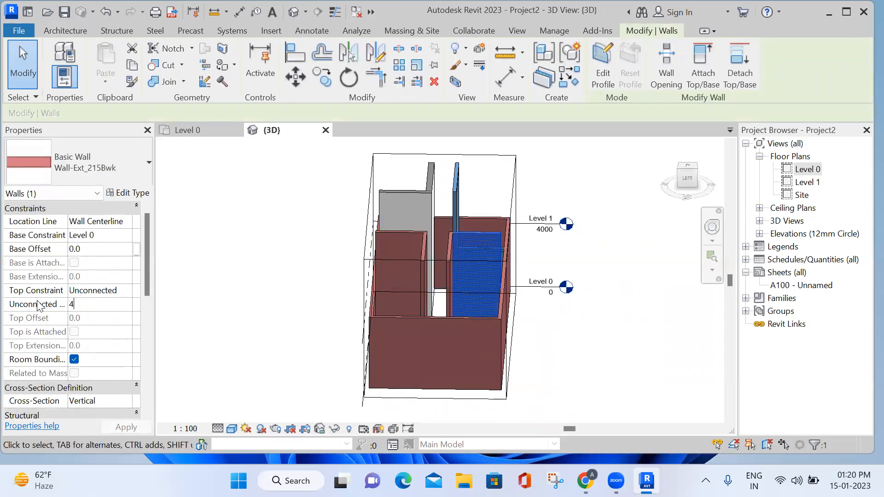
pyautogui.click(330, 293)
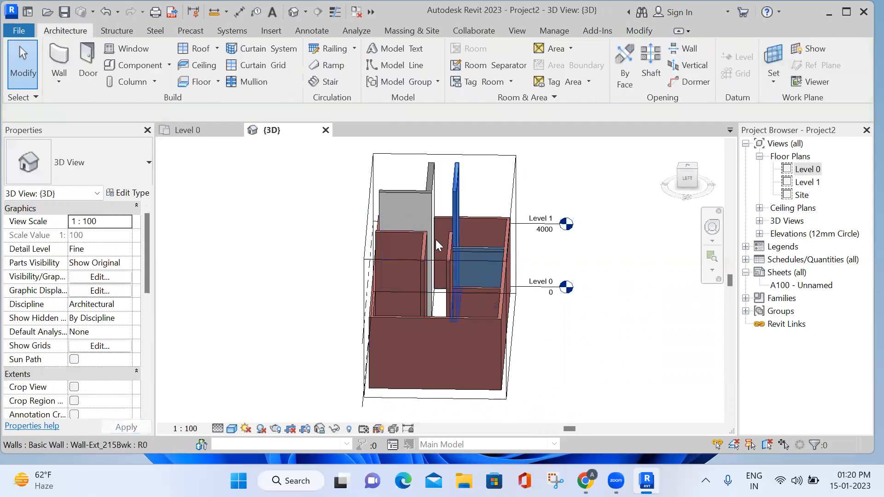
pyautogui.click(422, 237)
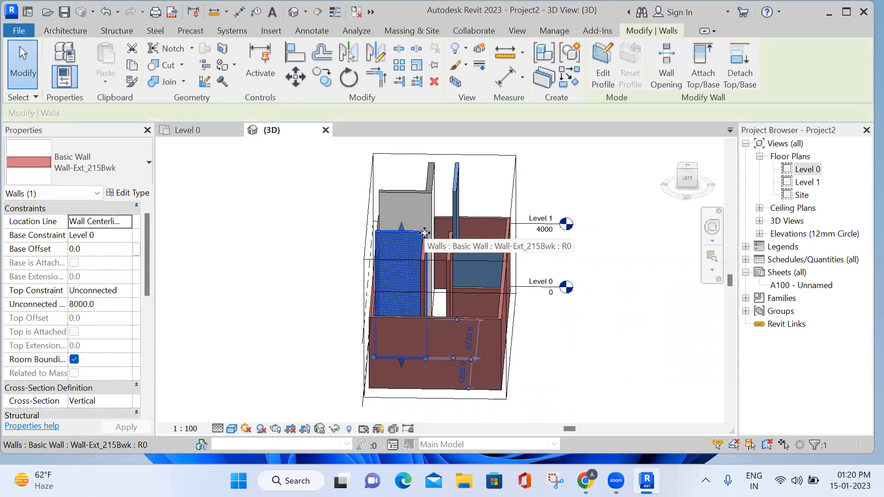
pyautogui.click(110, 306)
pyautogui.moveTo(109, 306); pyautogui.dragTo(9, 303)
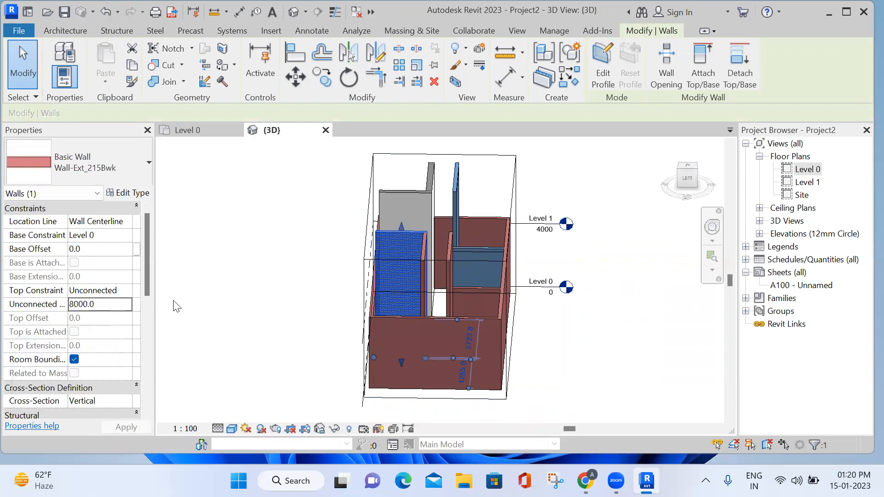
pyautogui.click(249, 298)
# - Set the unconnected height of the brick east wall of the north-west room to 4500
pyautogui.click(394, 228)
pyautogui.click(113, 303)
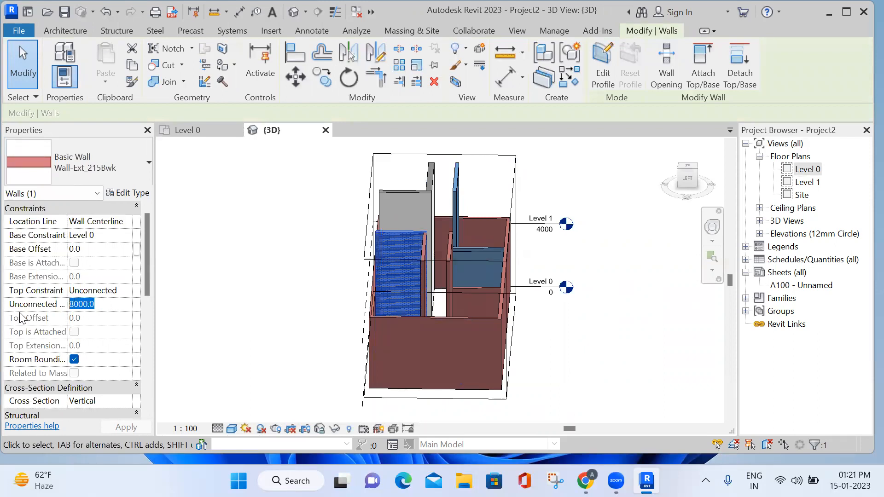
pyautogui.write('45')
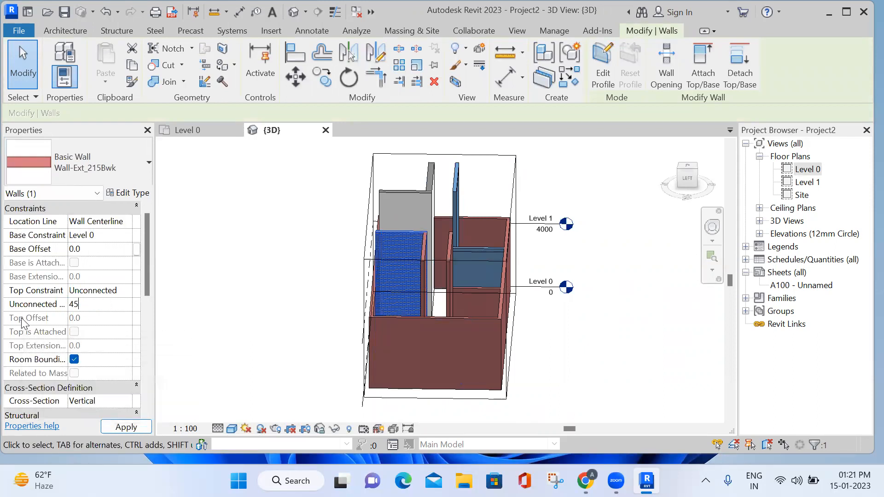
pyautogui.write('000')
pyautogui.click(253, 282)
# - Set the unconnected height of the grey insulated west wall of the north-east room to 4500
pyautogui.click(407, 190)
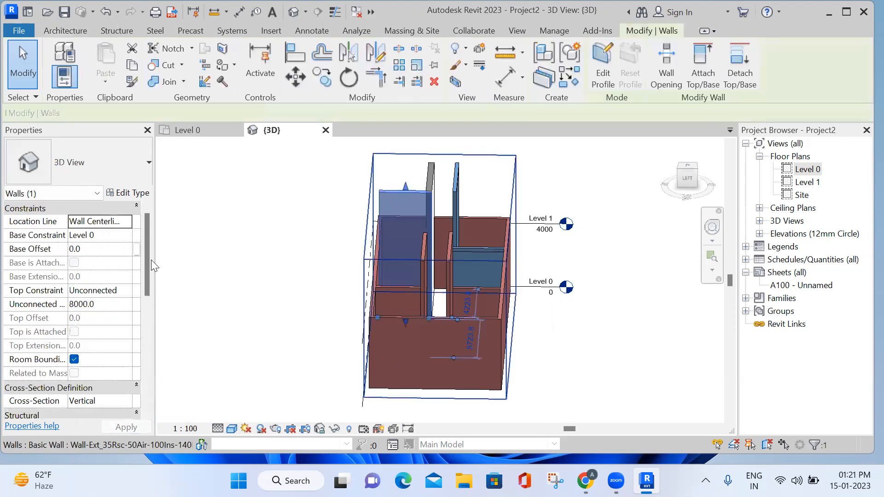
pyautogui.click(110, 304)
pyautogui.write('4500')
pyautogui.click(253, 282)
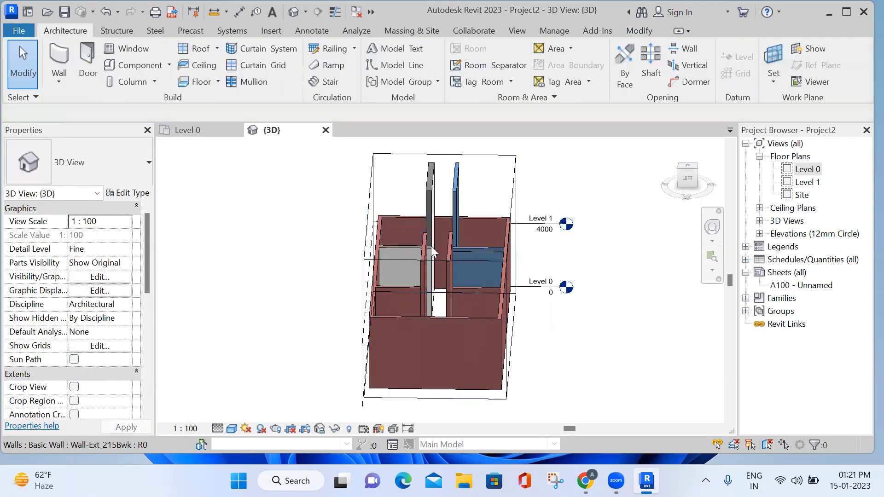
# - Set the unconnected height of the grey insulated south wall of the north-east room to 4500
pyautogui.click(430, 206)
pyautogui.click(123, 305)
pyautogui.click(8, 305)
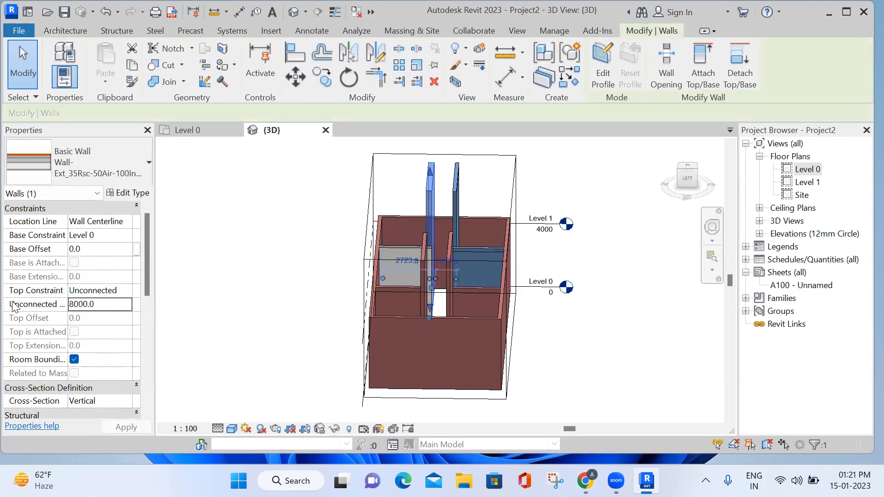
pyautogui.doubleClick(104, 305)
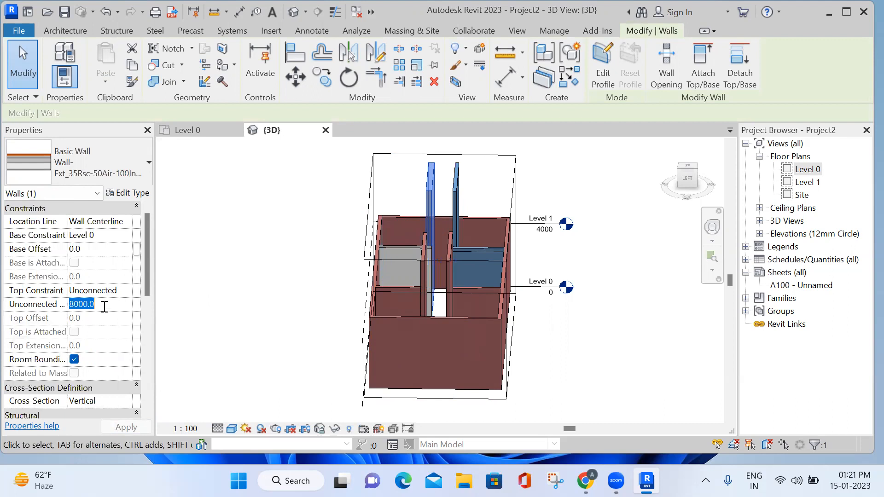
pyautogui.write('45000')
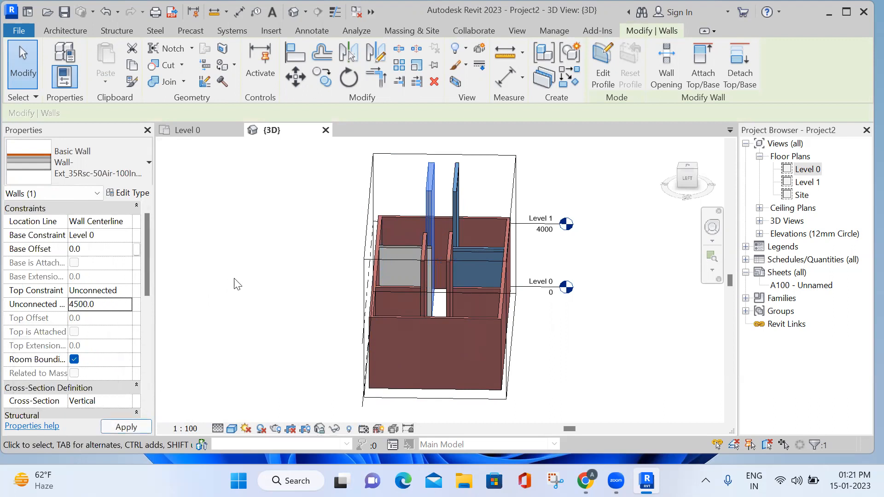
pyautogui.click(237, 283)
# - Set the unconnected height of the blue Wall-Site_215Bwk_w-Footing north wall of the south-east room to 4500
pyautogui.click(454, 200)
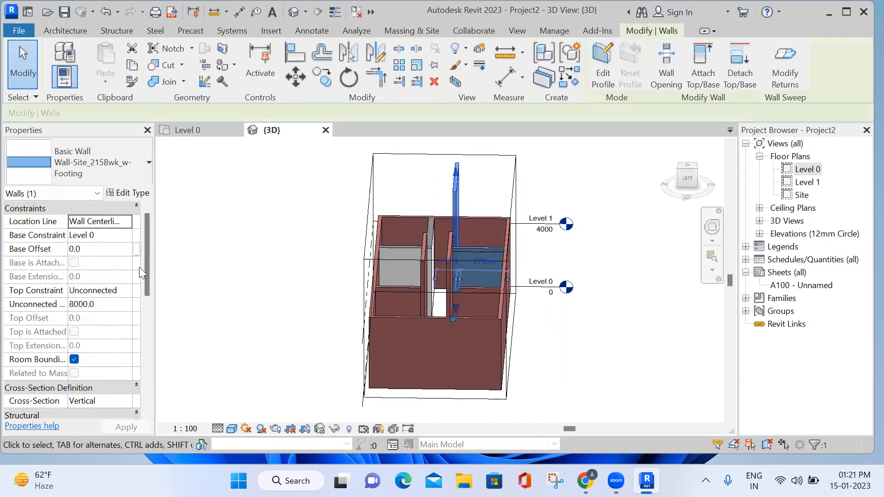
pyautogui.click(108, 305)
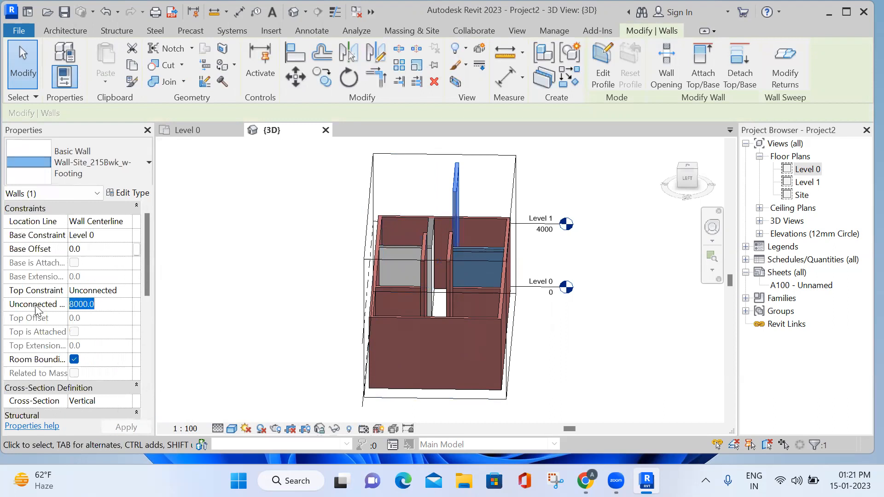
pyautogui.write('4500')
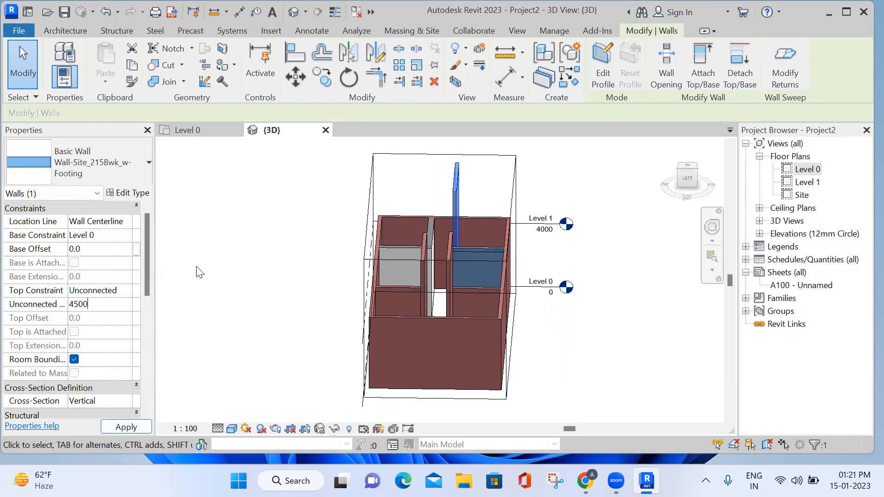
pyautogui.click(282, 290)
# - Set the unconnected height of the brick south wall of the north-west room to 4500, working from the back of the model
pyautogui.keyDown('shift'); pyautogui.moveTo(274, 301); pyautogui.dragTo(553, 215, button='middle'); pyautogui.keyUp('shift')
pyautogui.click(518, 229)
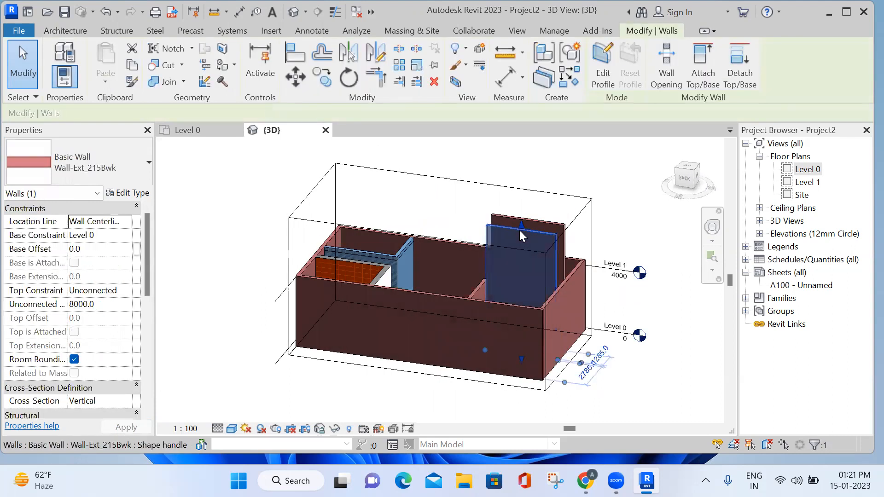
pyautogui.click(96, 304)
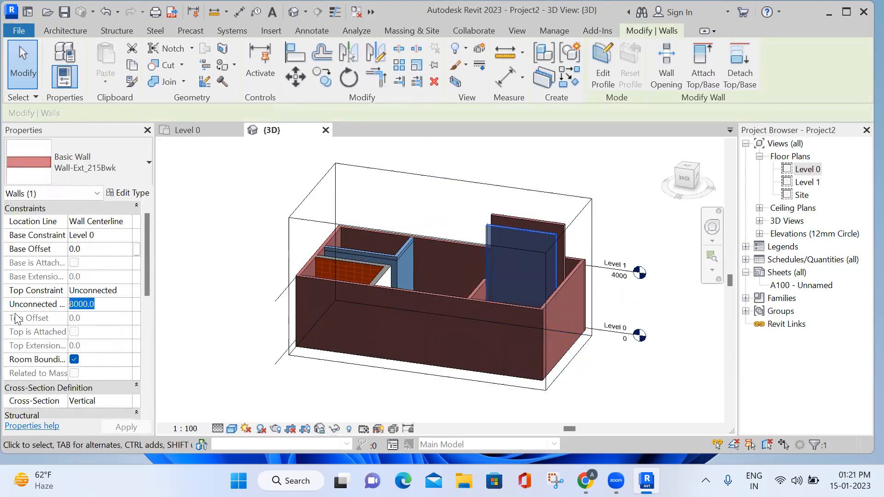
pyautogui.write('4500')
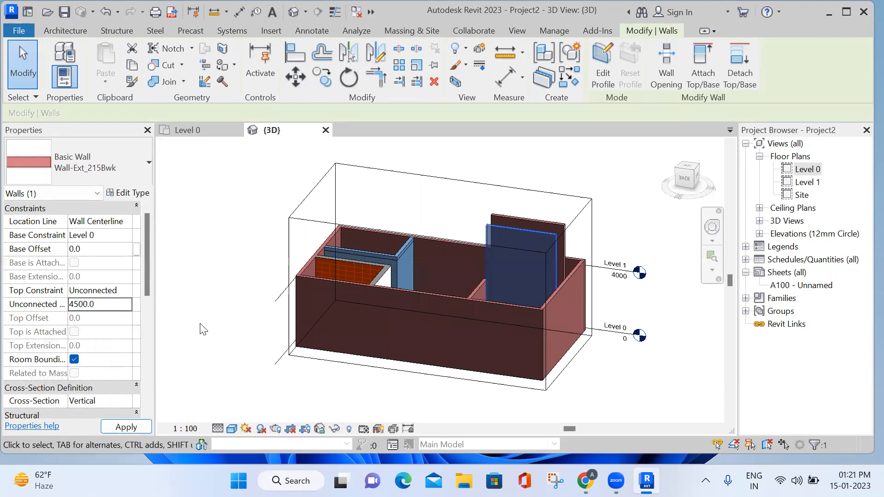
pyautogui.click(479, 237)
# - Set the unconnected height of the last tall brick partition, the south-west room's north wall, to 4500
pyautogui.click(514, 224)
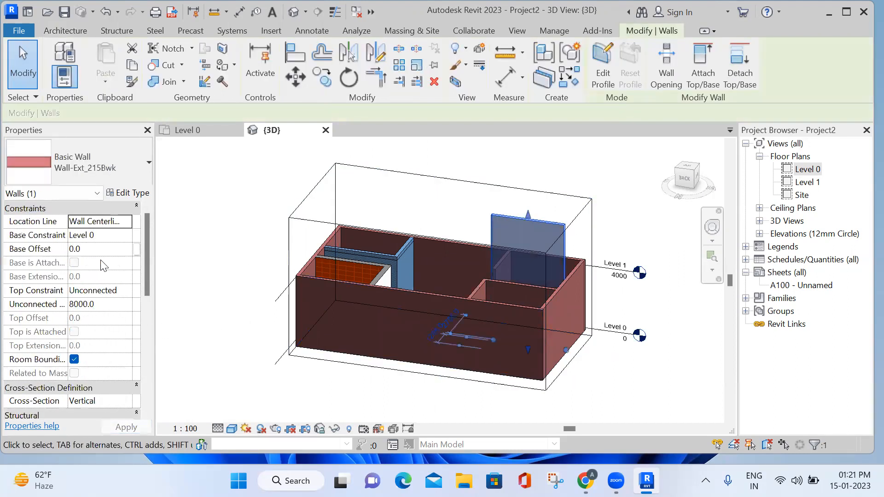
pyautogui.click(98, 305)
pyautogui.write('45')
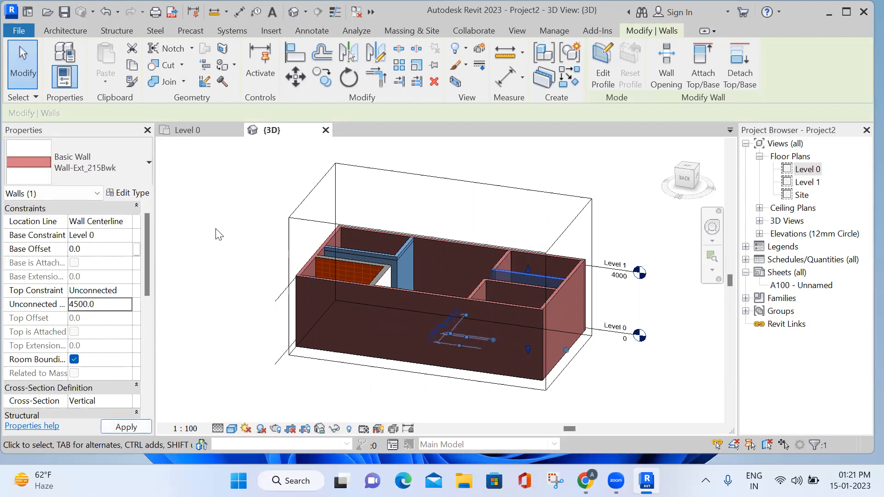
pyautogui.click(220, 232)
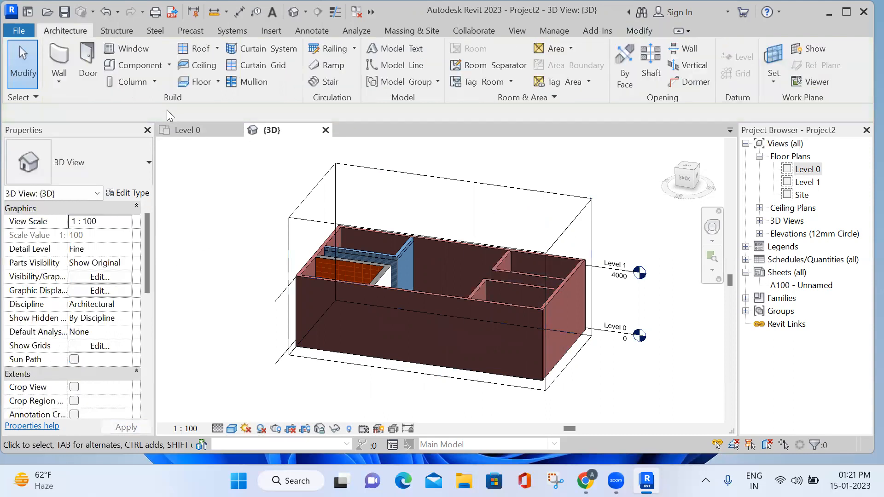
# - Open the Level 0 floor plan and look over the wall layout on the grid
pyautogui.click(187, 130)
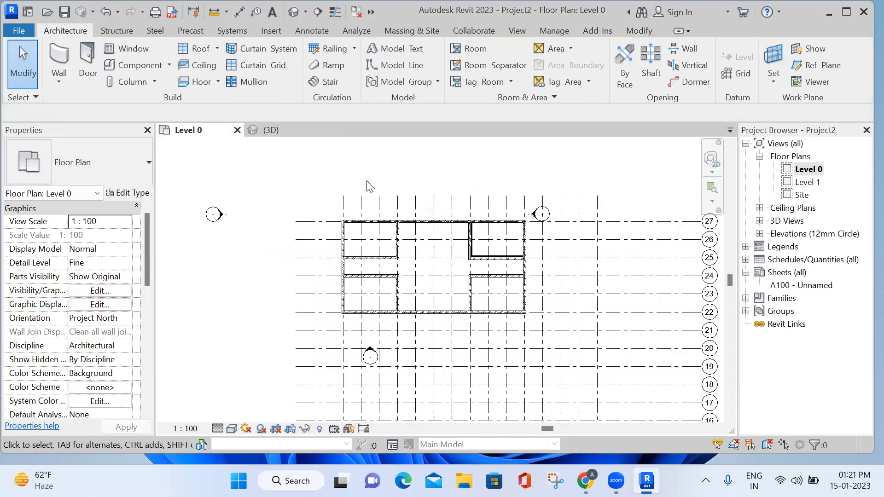
pyautogui.scroll(2, 481, 248)
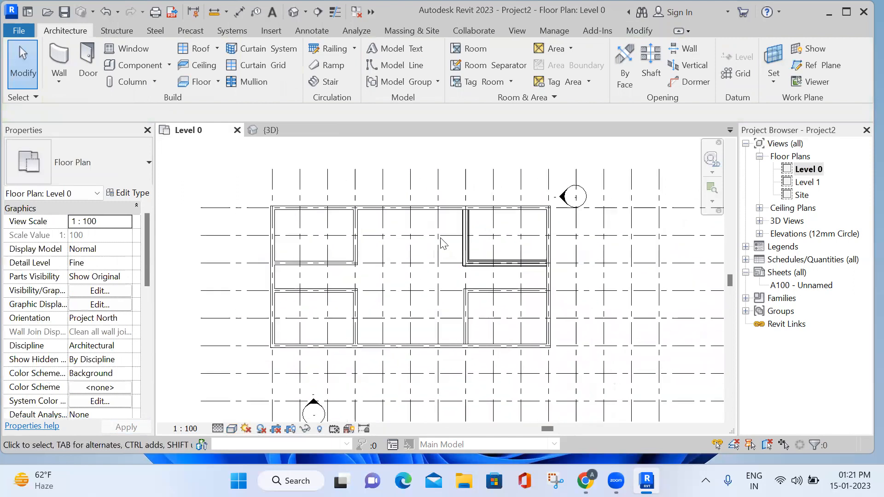
pyautogui.scroll(-2, 371, 231)
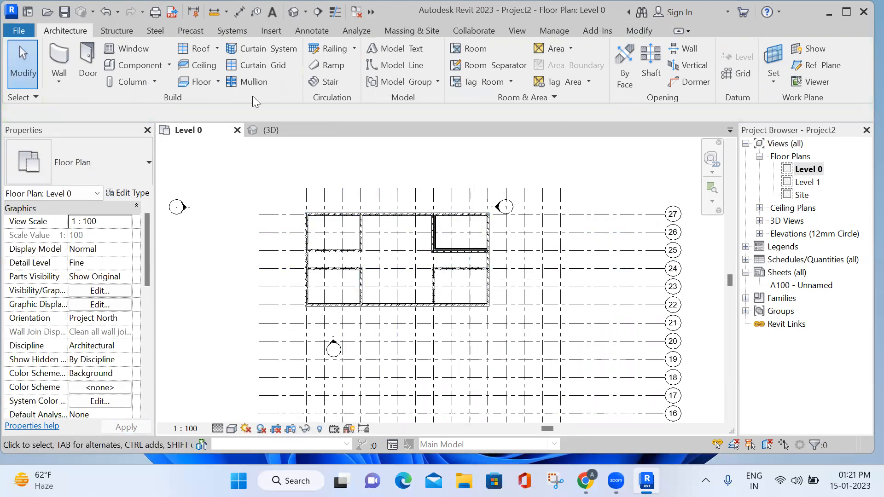
# - Place a vertical UC305x305x97 structural column with an unconnected depth of 4500 at the building's north-west wall corner
pyautogui.click(114, 31)
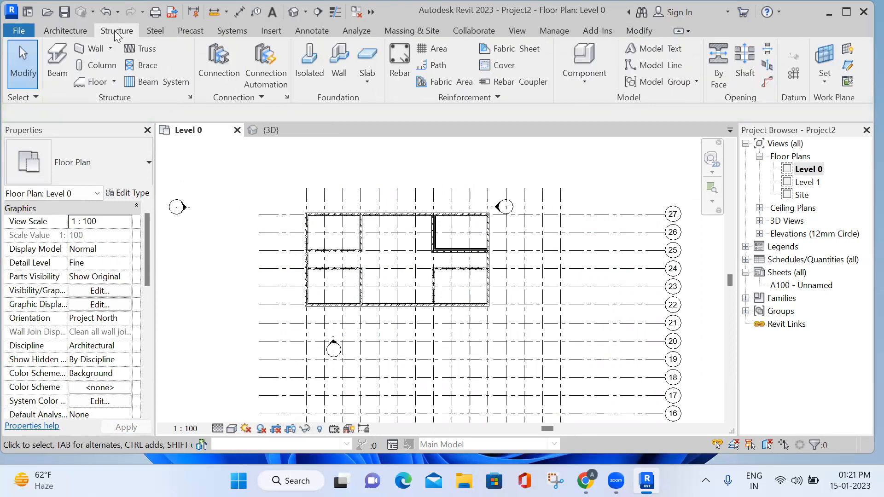
pyautogui.click(71, 30)
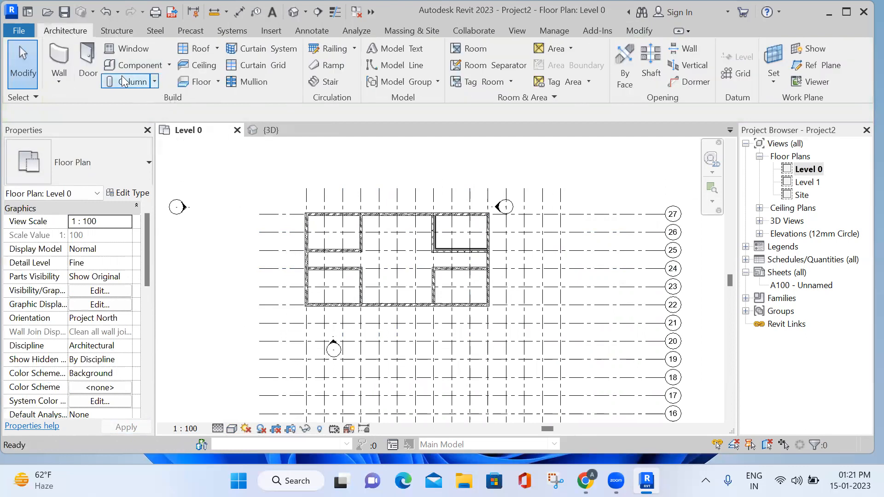
pyautogui.click(121, 77)
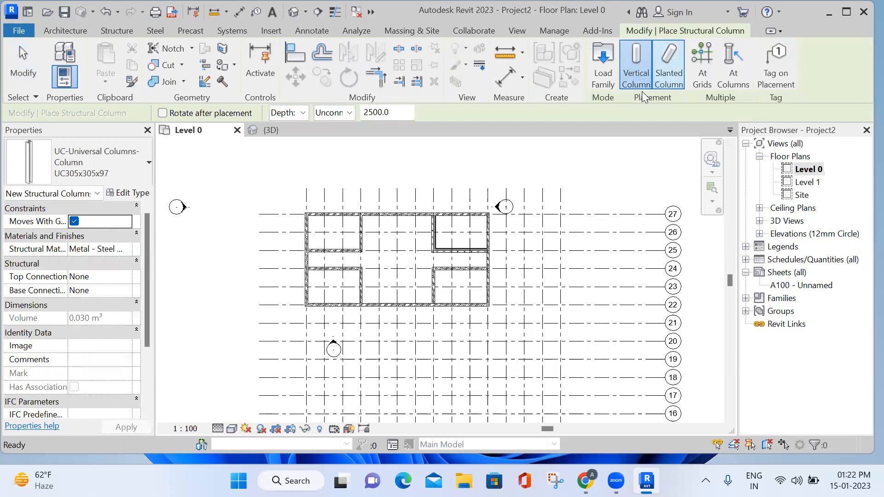
pyautogui.doubleClick(398, 113)
pyautogui.write('4500')
pyautogui.scroll(3, 304, 217)
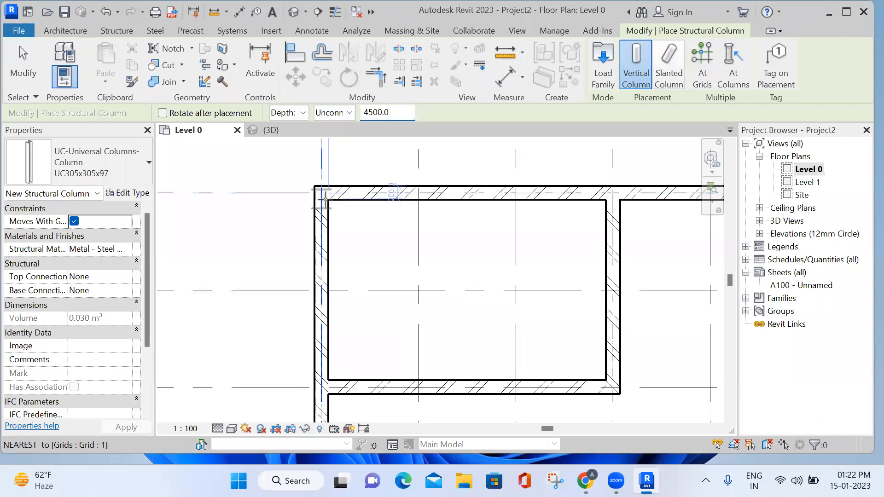
pyautogui.click(327, 200)
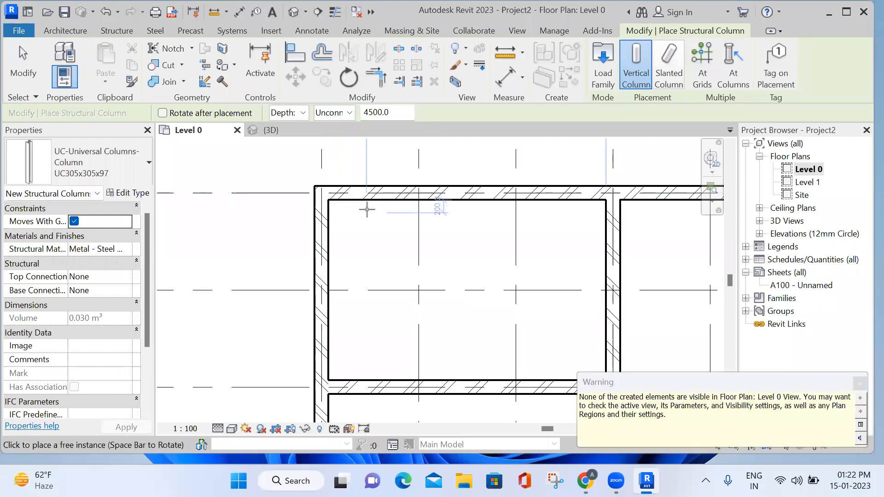
pyautogui.press('Escape')
pyautogui.scroll(-2, 360, 225)
pyautogui.scroll(-1, 360, 225)
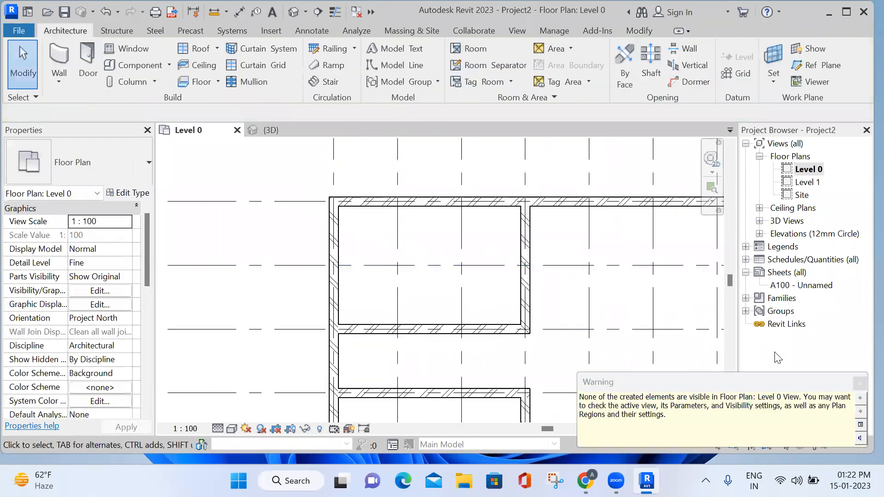
pyautogui.click(858, 385)
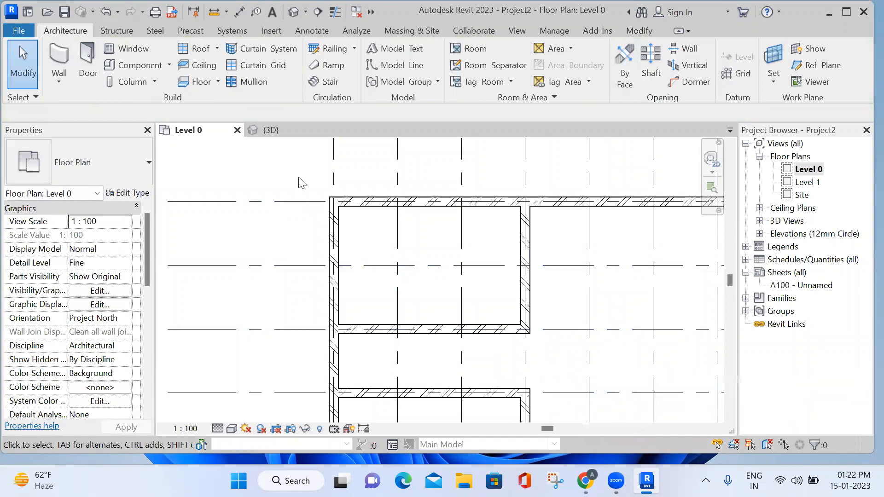
# - Examine the walls and the placed column in the 3D view, and return to the Level 0 floor plan
pyautogui.scroll(-1, 368, 235)
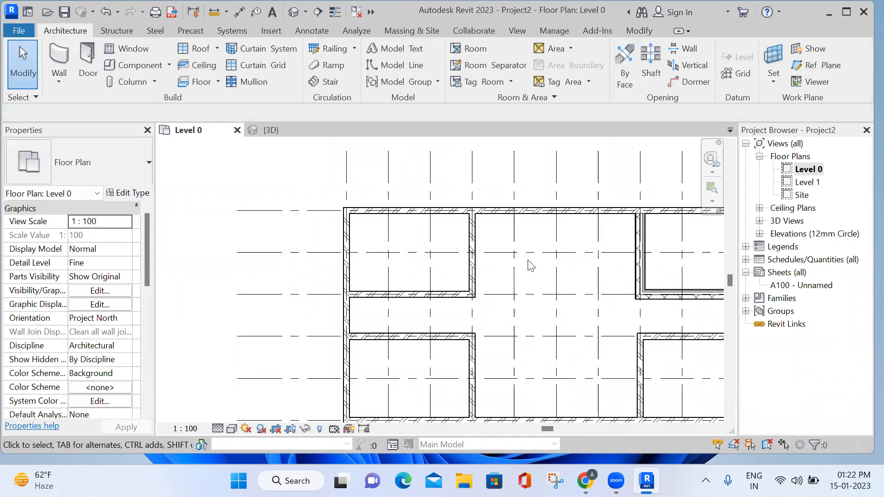
pyautogui.scroll(-2, 529, 262)
pyautogui.moveTo(543, 272); pyautogui.dragTo(432, 247, button='middle')
pyautogui.scroll(3, 343, 225)
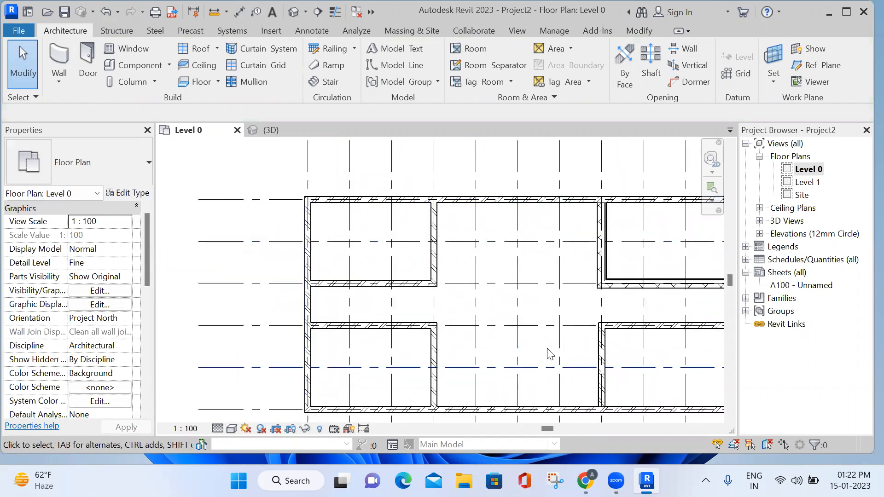
pyautogui.scroll(-2, 421, 310)
pyautogui.moveTo(315, 228); pyautogui.dragTo(621, 390)
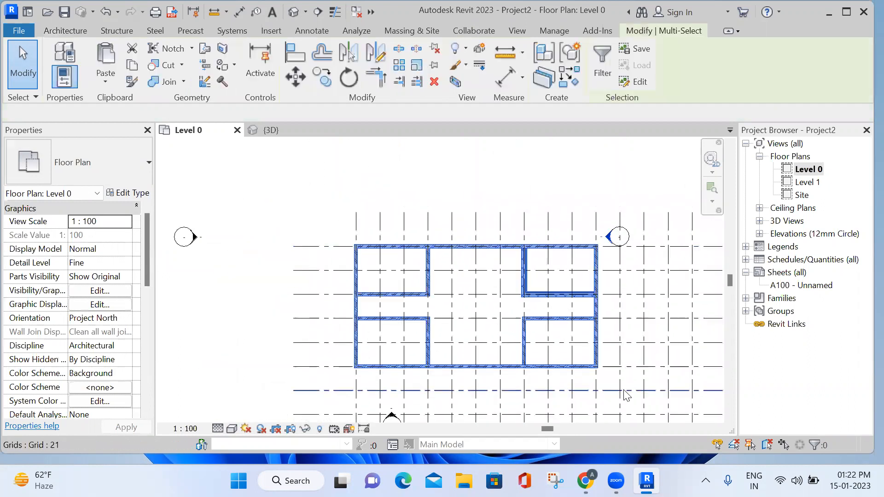
pyautogui.hotkey('ctrl', 'Tab')
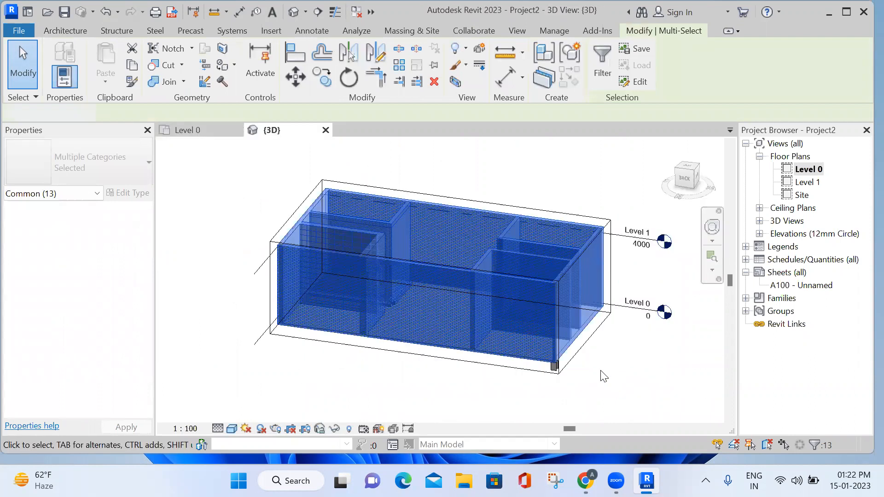
pyautogui.click(398, 384)
pyautogui.keyDown('shift'); pyautogui.moveTo(380, 389); pyautogui.dragTo(378, 337, button='middle'); pyautogui.keyUp('shift')
pyautogui.click(193, 130)
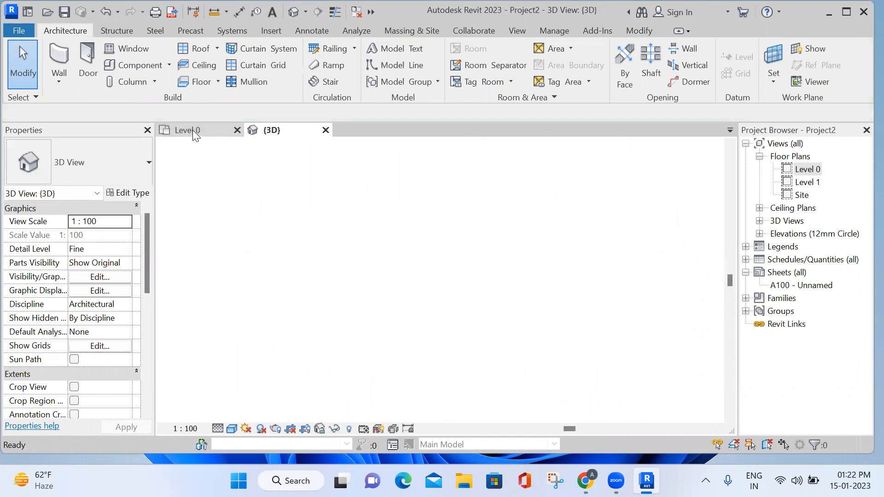
# - Delete all the walls from the Level 0 floor plan, keeping the grid lines
pyautogui.scroll(-3, 539, 225)
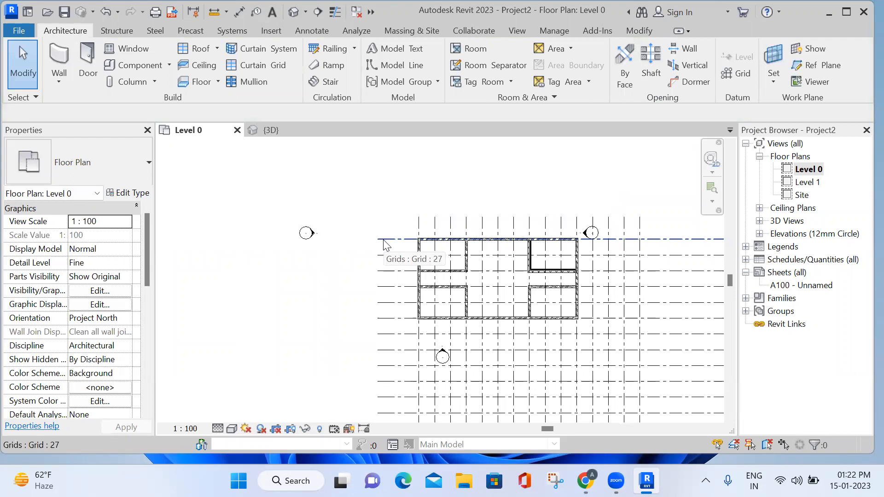
pyautogui.scroll(-1, 383, 235)
pyautogui.moveTo(407, 199); pyautogui.dragTo(357, 213, button='middle')
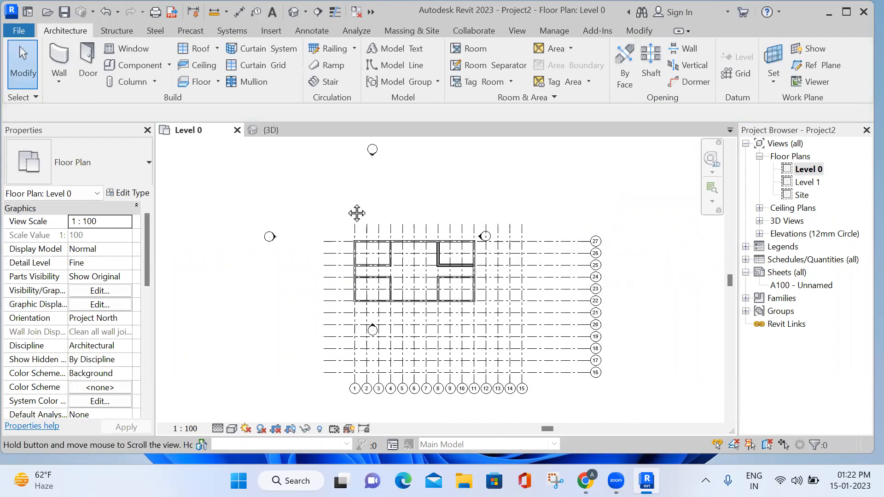
pyautogui.scroll(4, 503, 246)
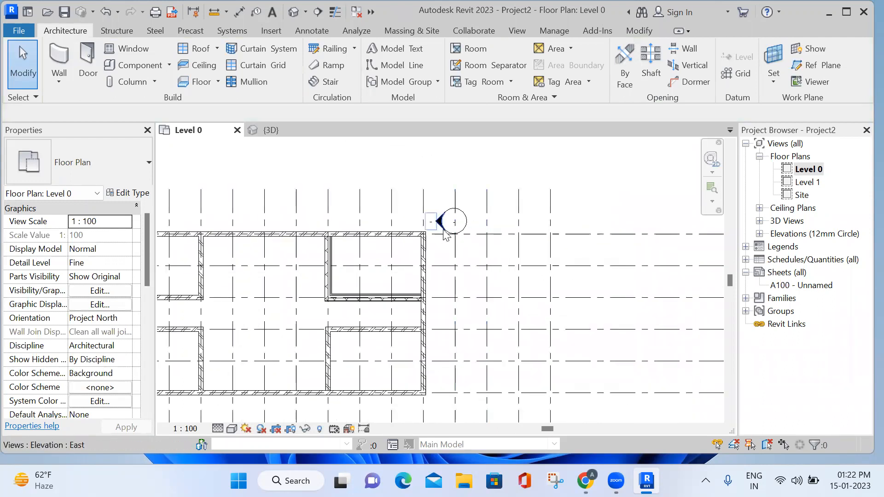
pyautogui.click(567, 234)
pyautogui.scroll(-1, 320, 180)
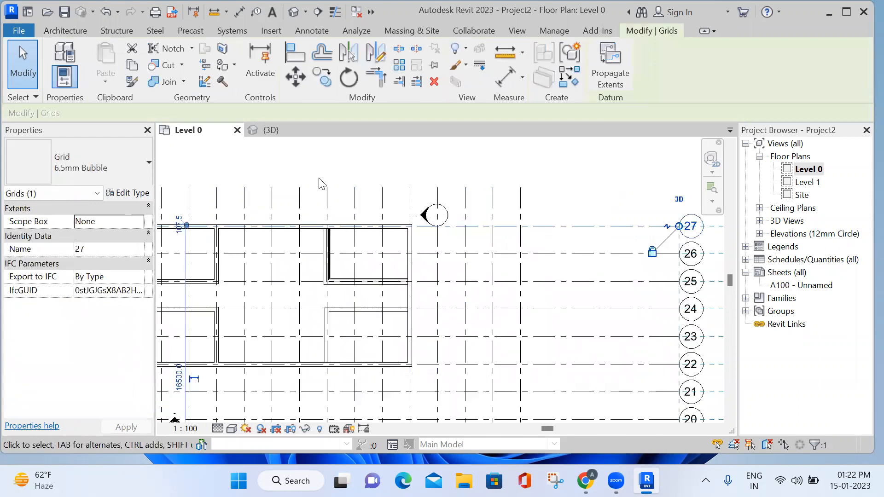
pyautogui.scroll(-2, 319, 183)
pyautogui.moveTo(296, 174); pyautogui.dragTo(402, 252, button='middle')
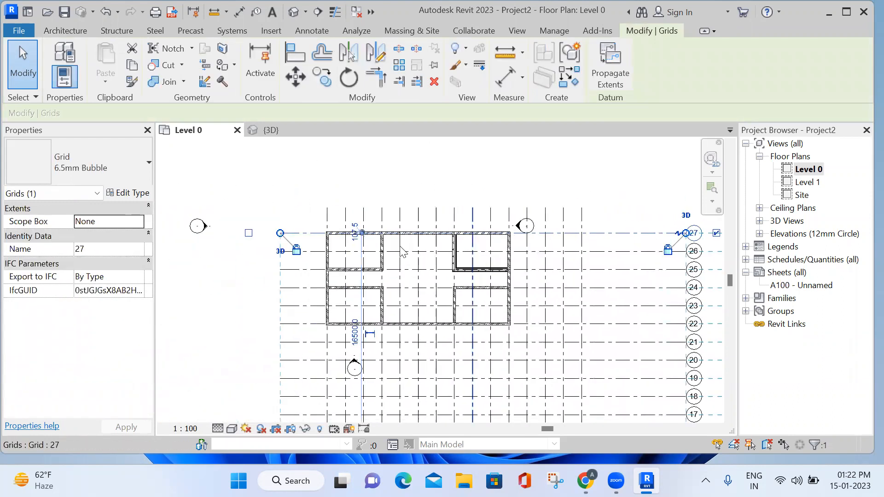
pyautogui.press('Escape')
pyautogui.moveTo(310, 216); pyautogui.dragTo(526, 337)
pyautogui.press('Delete')
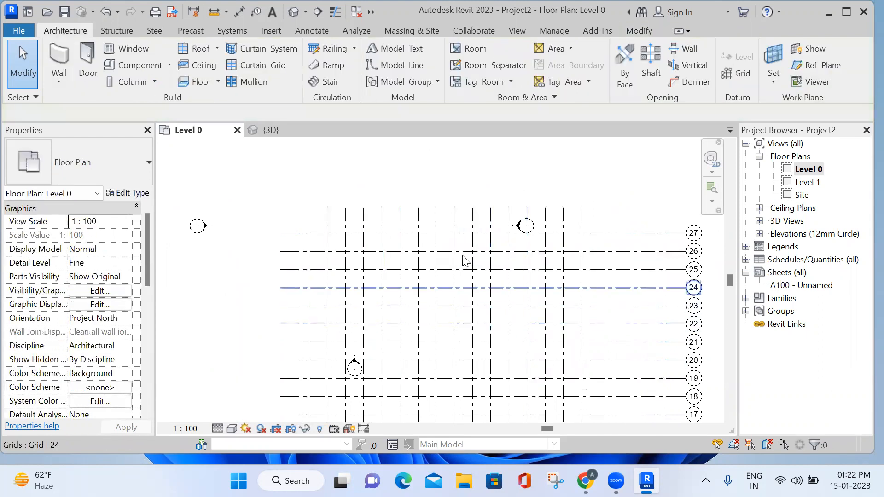
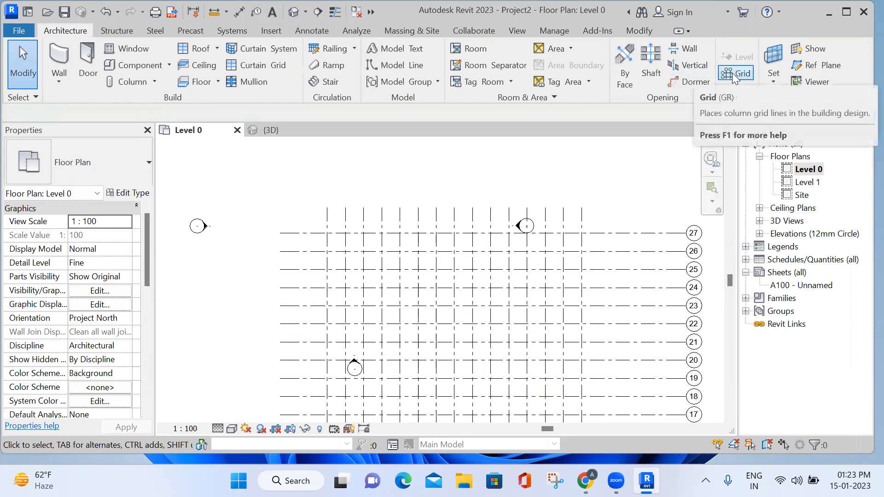
# - Start a vertical structural column on the Level 0 plan with the UC305x305x97 type
pyautogui.click(134, 33)
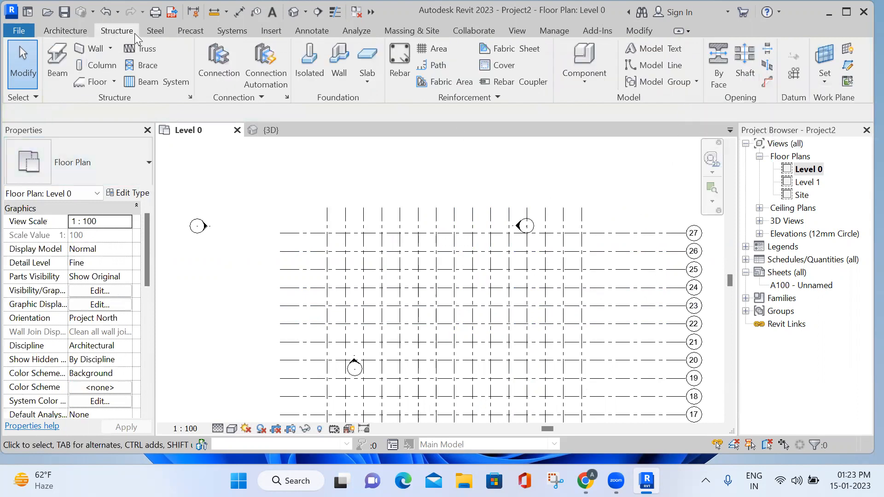
pyautogui.click(67, 35)
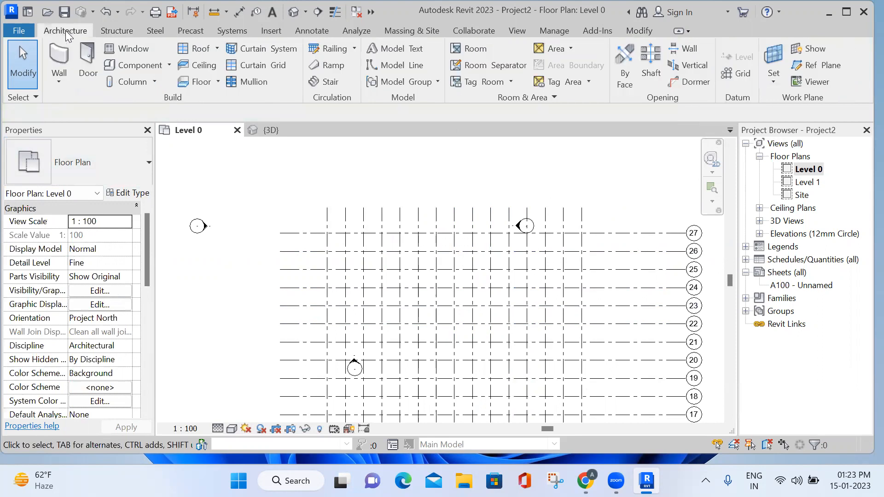
pyautogui.click(131, 80)
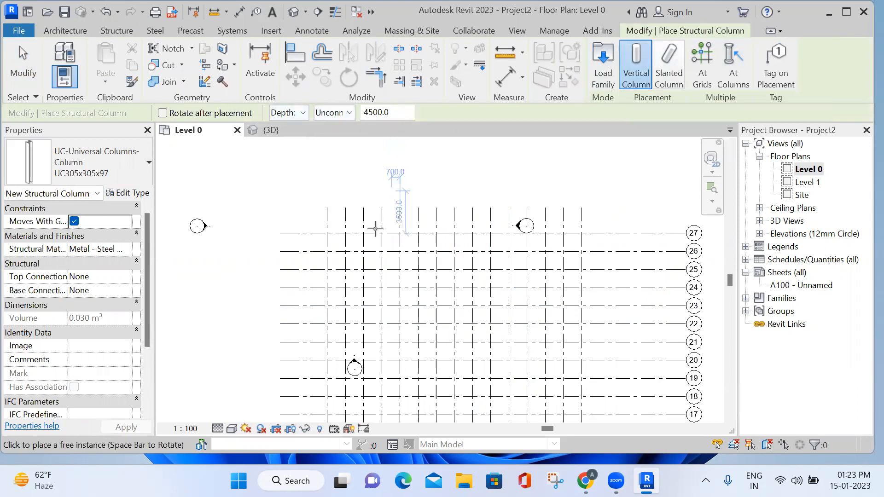
pyautogui.scroll(4, 344, 230)
pyautogui.scroll(1, 309, 224)
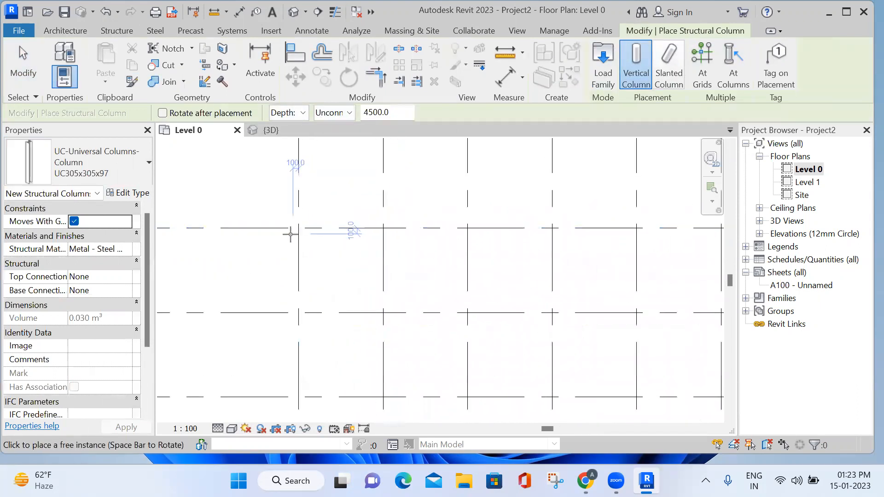
pyautogui.click(111, 165)
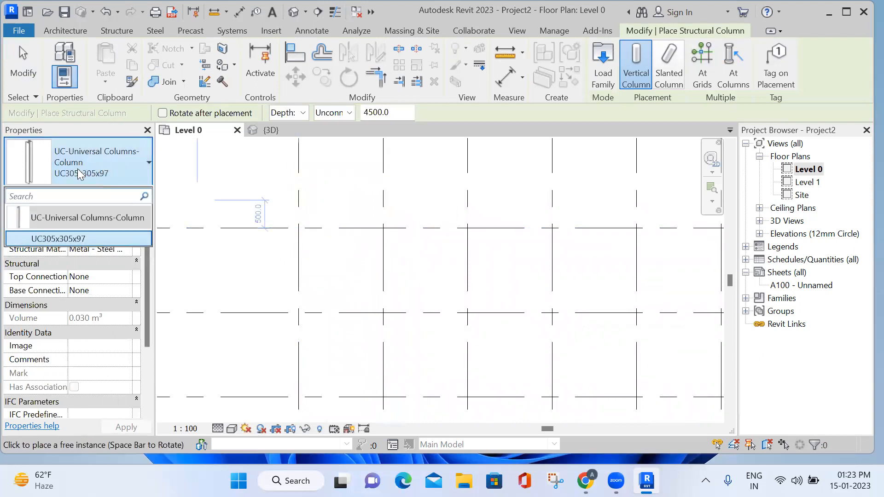
pyautogui.click(67, 239)
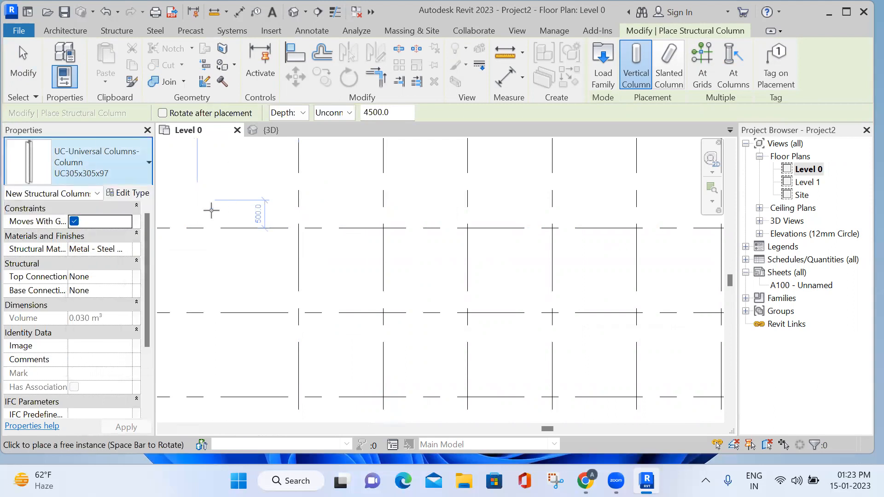
pyautogui.click(606, 57)
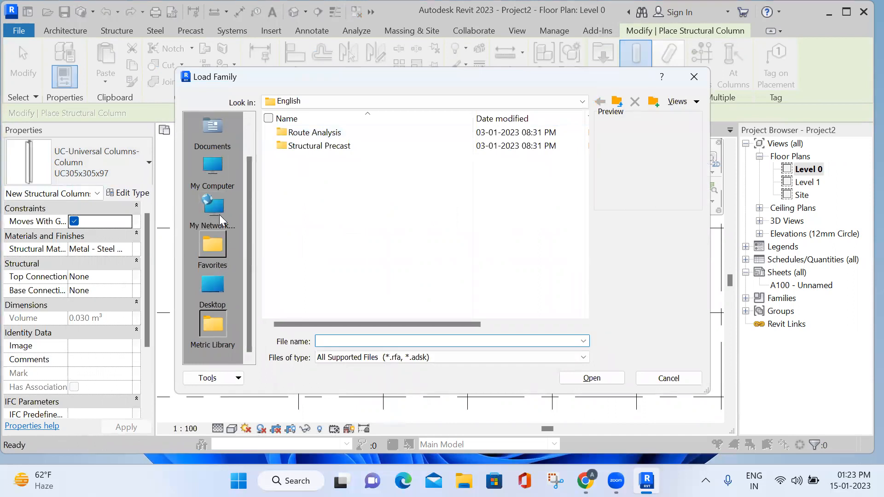
pyautogui.click(212, 182)
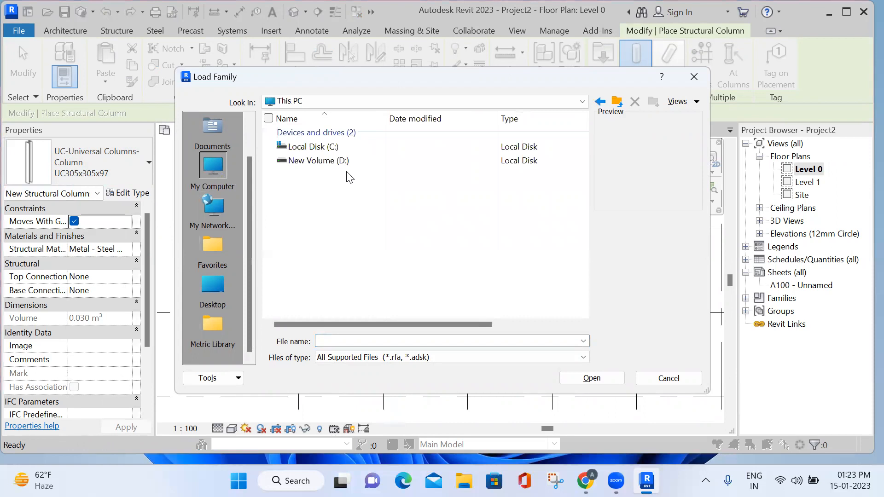
pyautogui.click(694, 77)
pyautogui.click(126, 168)
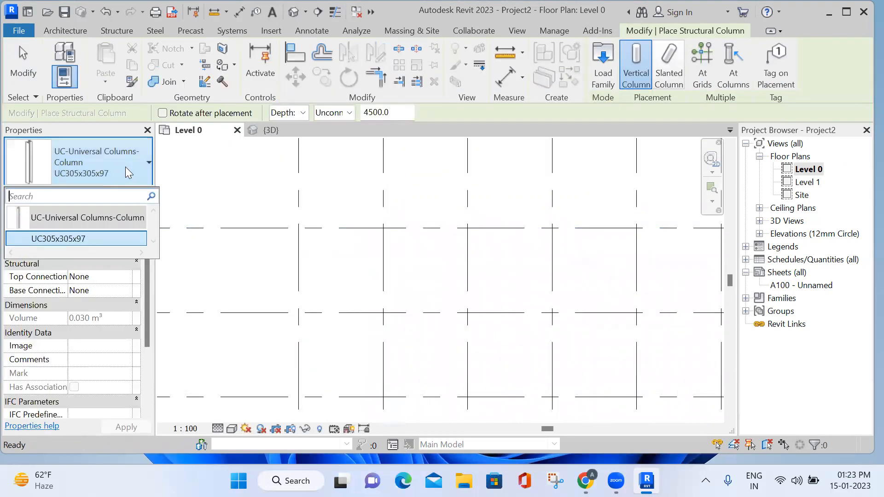
pyautogui.click(126, 168)
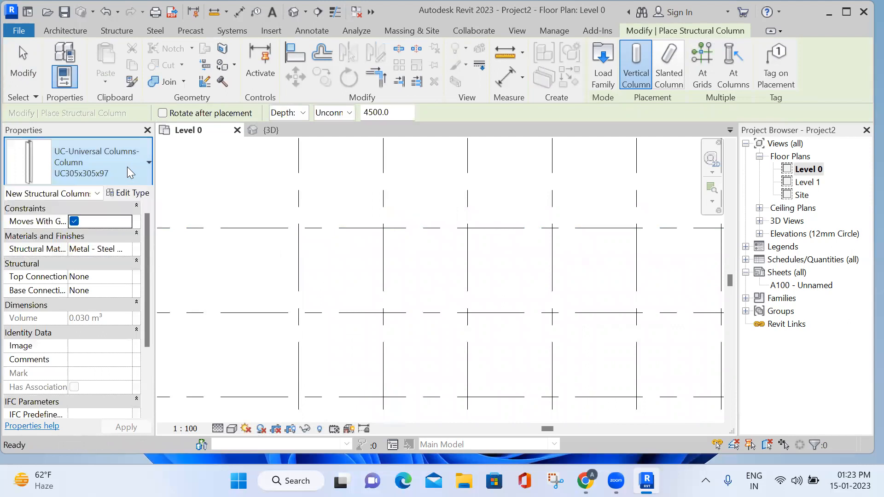
# - Try to set the new column's depth constraint to Level 1
pyautogui.scroll(-2, 327, 196)
pyautogui.scroll(3, 327, 226)
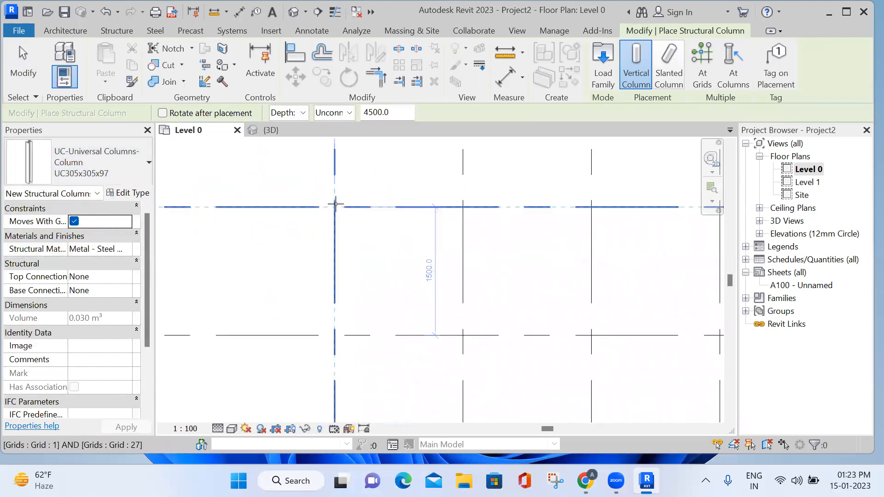
pyautogui.scroll(-3, 335, 205)
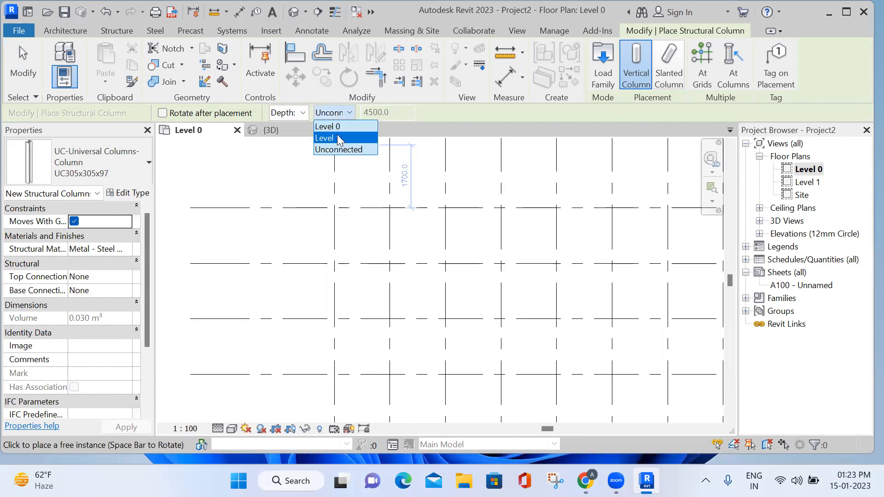
pyautogui.click(338, 138)
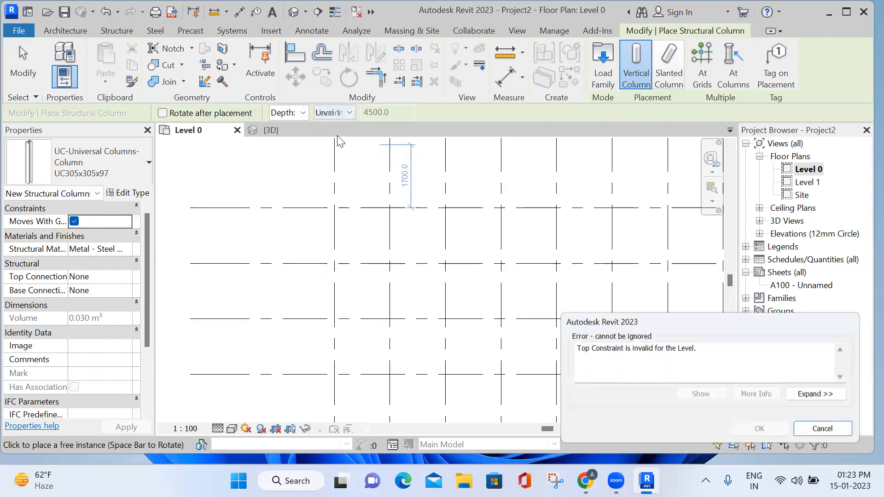
pyautogui.click(824, 430)
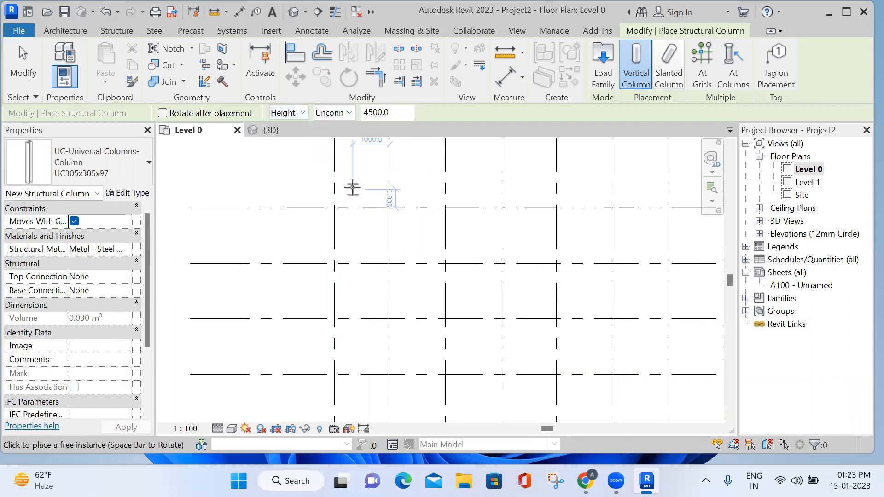
# - Place the column at the intersection of grids 1 and 27, using Height instead of Depth, unconnected at 4500
pyautogui.scroll(-2, 347, 198)
pyautogui.scroll(2, 346, 201)
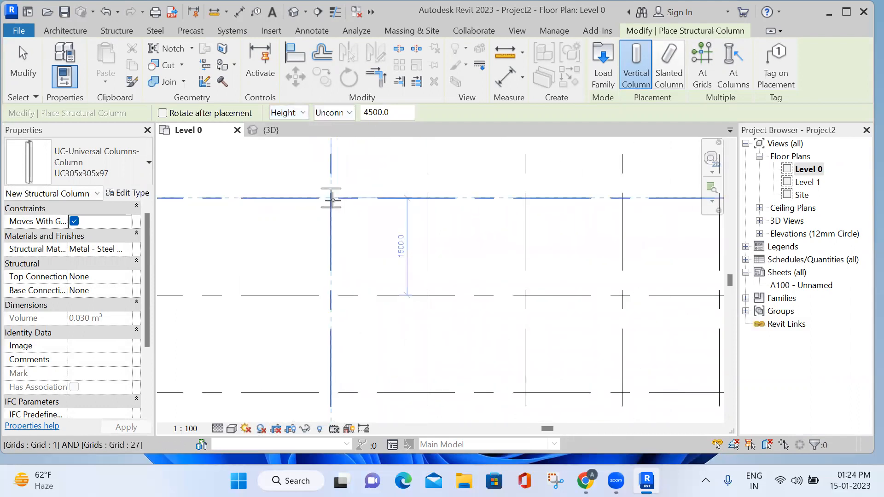
pyautogui.click(331, 198)
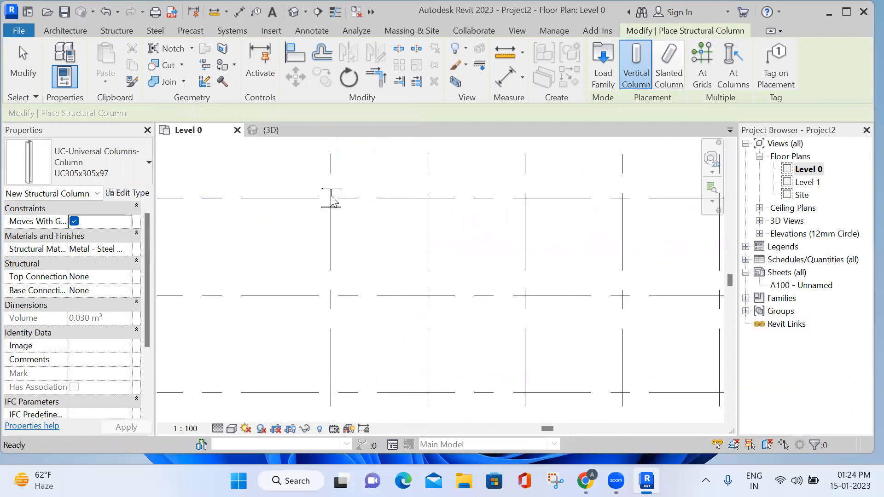
# - Place vertical UC305x305x97 structural columns, Height unconnected at 4500, where grids 2, 3 and 4 meet grid 27
pyautogui.press('Escape')
pyautogui.press('Escape')
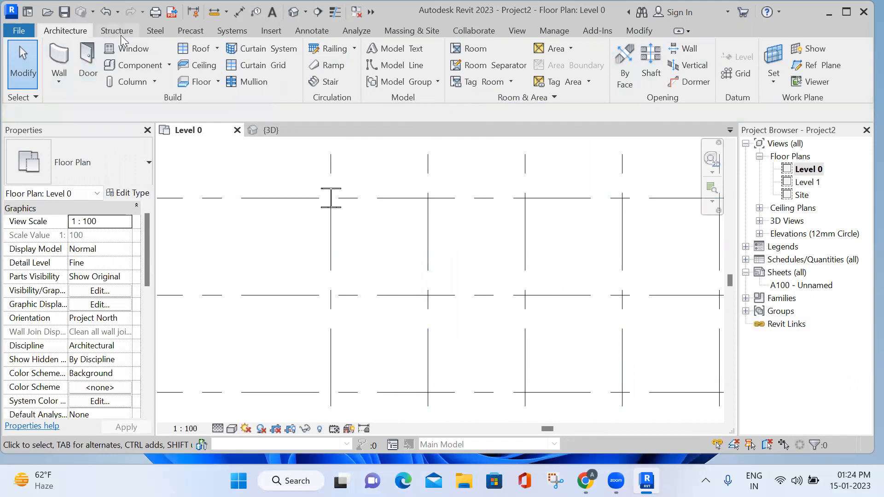
pyautogui.click(137, 80)
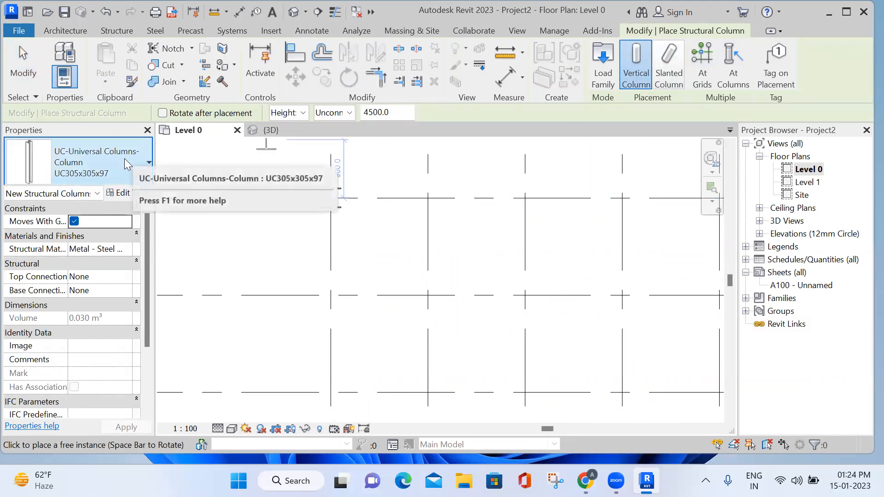
pyautogui.click(128, 157)
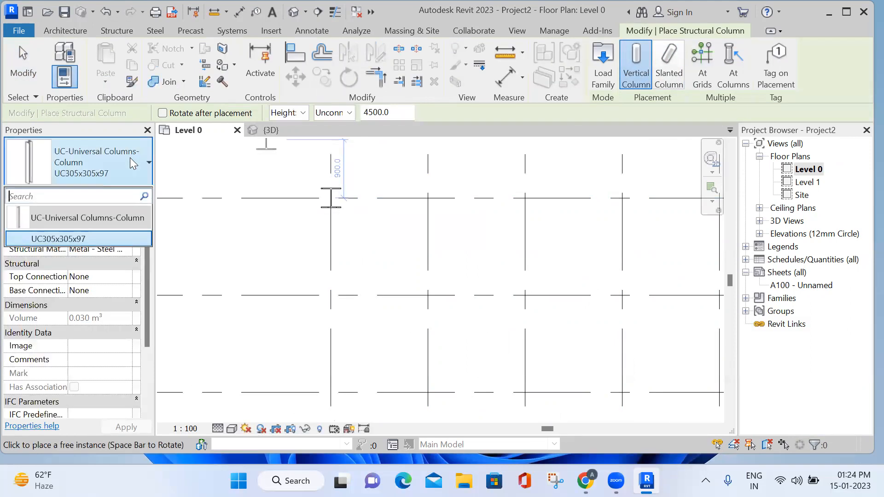
pyautogui.click(56, 239)
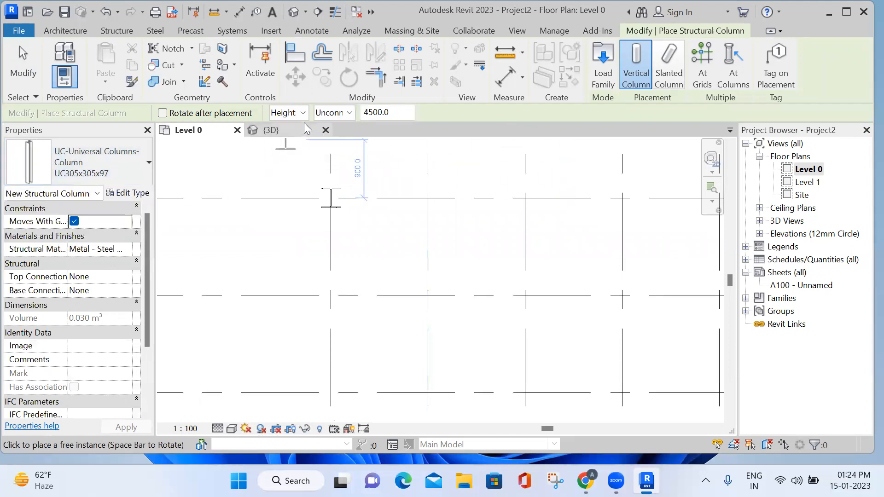
pyautogui.click(430, 196)
pyautogui.click(525, 198)
pyautogui.click(622, 198)
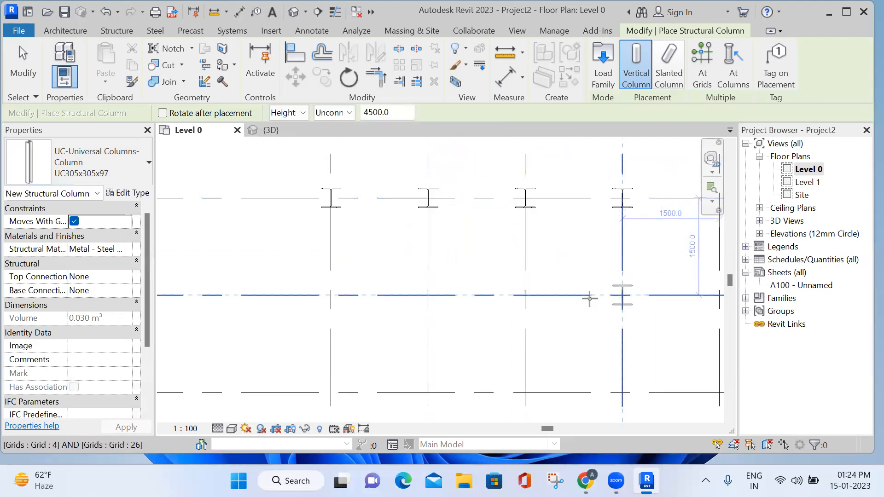
# - Place matching structural columns along grid 26 at its intersections with grids 4, 3, 2 and 1
pyautogui.click(593, 297)
pyautogui.click(525, 295)
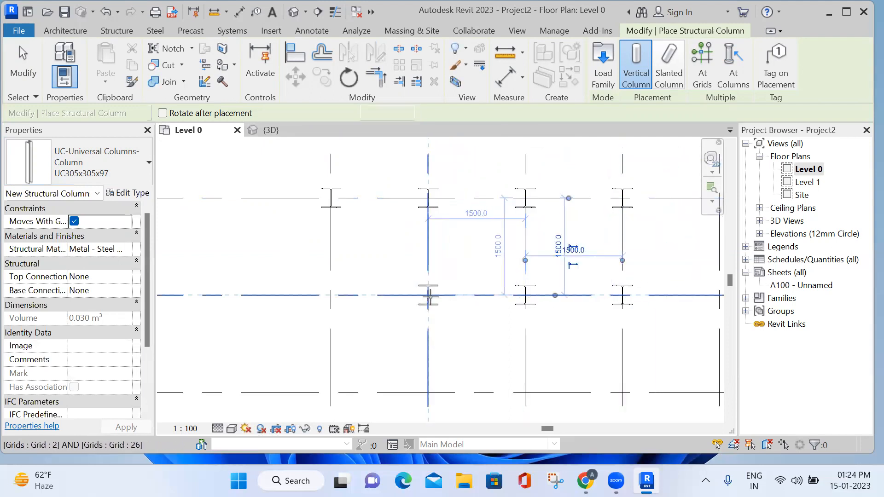
pyautogui.click(430, 297)
pyautogui.click(332, 295)
# - Place structural columns along grid 25 at its intersections with grids 1, 2, 3 and 4
pyautogui.scroll(-2, 340, 294)
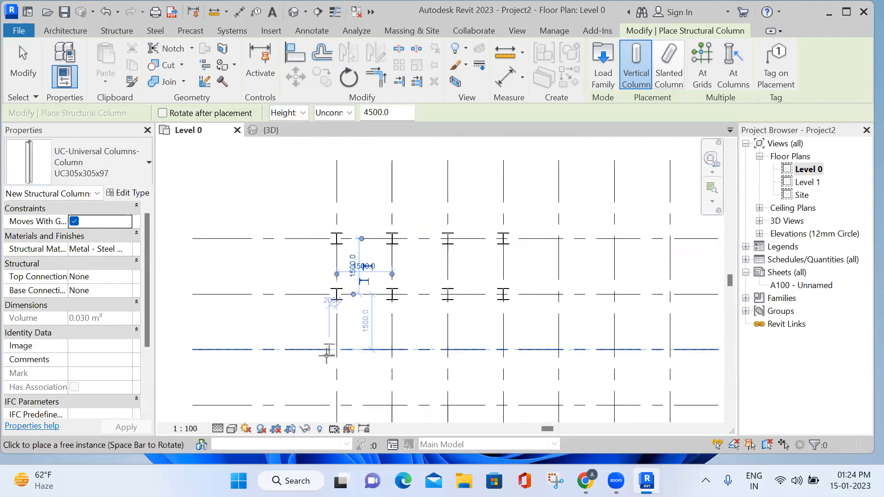
pyautogui.click(337, 349)
pyautogui.click(391, 349)
pyautogui.click(447, 350)
pyautogui.click(503, 349)
# - Place structural columns on grids 5 and 6 at their intersections with grids 27, 26 and 25
pyautogui.click(559, 238)
pyautogui.click(558, 295)
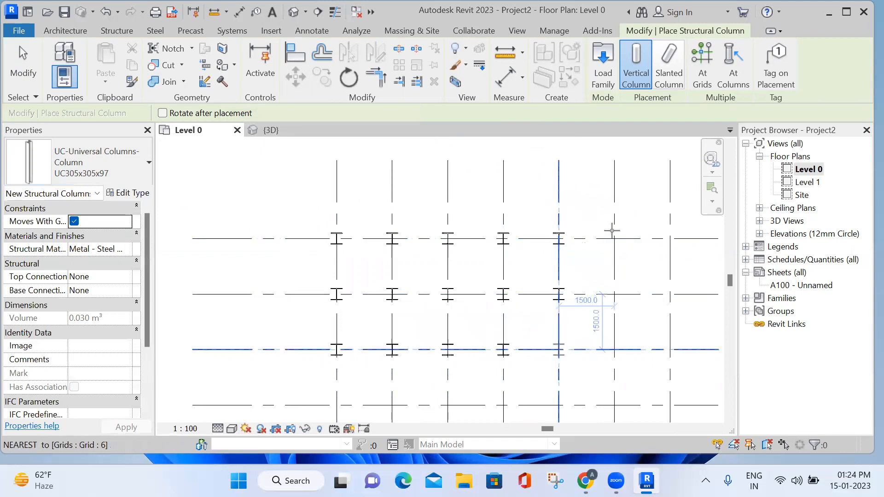
pyautogui.click(614, 239)
pyautogui.click(614, 294)
pyautogui.click(614, 349)
# - Place structural columns on grid 7 at its intersections with grids 27 and 25, and end column placement
pyautogui.scroll(-2, 619, 338)
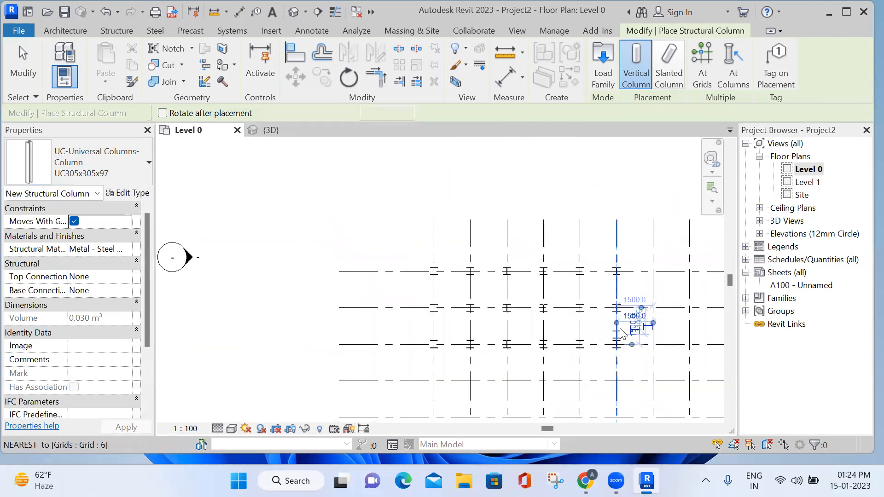
pyautogui.click(655, 272)
pyautogui.click(654, 345)
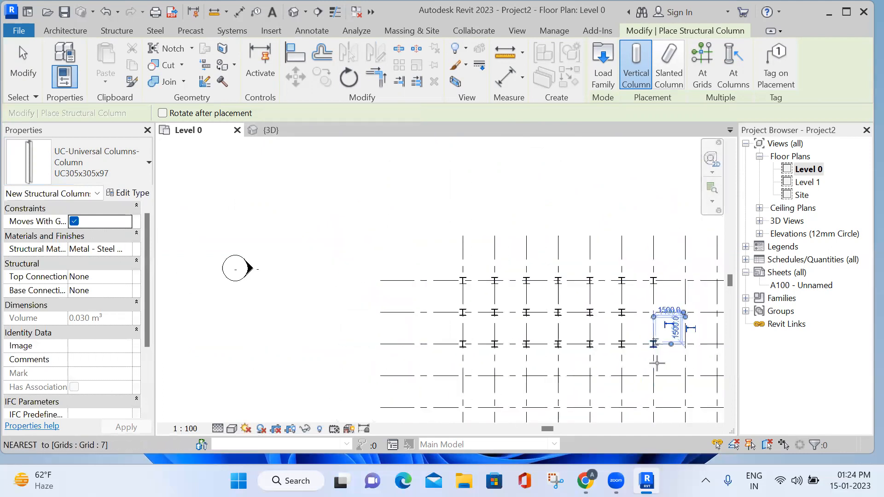
pyautogui.scroll(-1, 653, 345)
pyautogui.scroll(2, 653, 368)
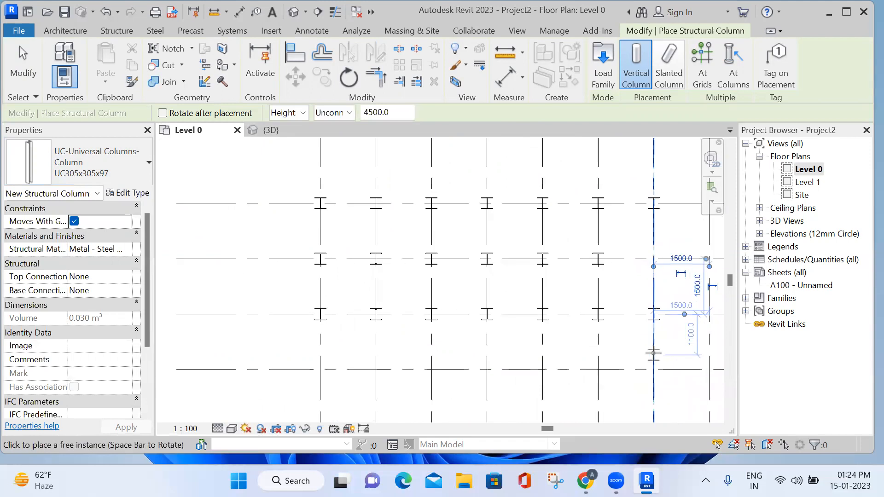
pyautogui.press('Escape')
# - Select all the placed columns and examine them from several sides in the 3D view
pyautogui.scroll(-2, 642, 338)
pyautogui.moveTo(401, 240); pyautogui.dragTo(679, 377)
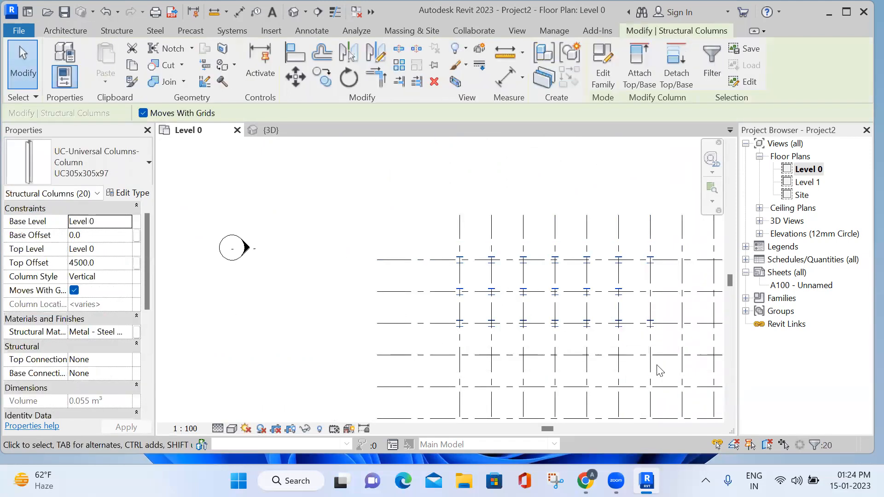
pyautogui.hotkey('ctrl', 'Tab')
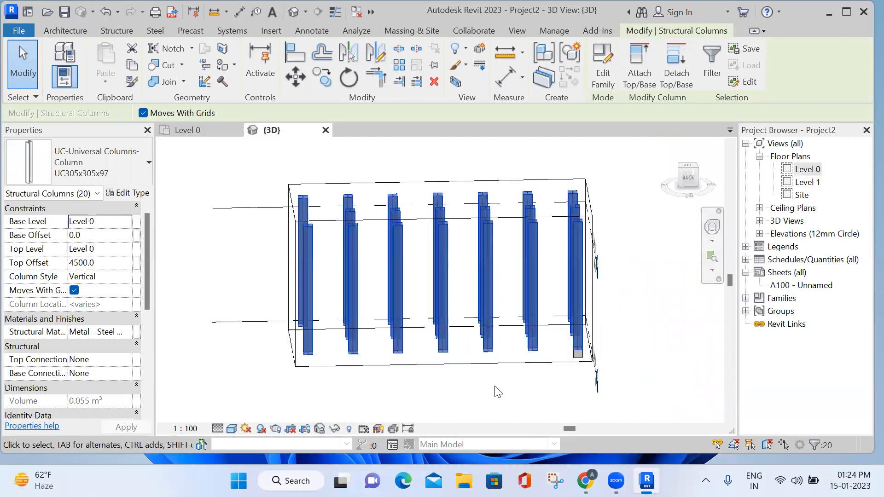
pyautogui.click(470, 385)
pyautogui.keyDown('shift'); pyautogui.moveTo(455, 392); pyautogui.dragTo(486, 383, button='middle'); pyautogui.keyUp('shift')
pyautogui.scroll(3, 446, 316)
pyautogui.keyDown('shift'); pyautogui.moveTo(365, 355); pyautogui.dragTo(323, 344, button='middle'); pyautogui.keyUp('shift')
pyautogui.scroll(-3, 324, 344)
pyautogui.keyDown('shift'); pyautogui.moveTo(458, 312); pyautogui.dragTo(509, 343, button='middle'); pyautogui.keyUp('shift')
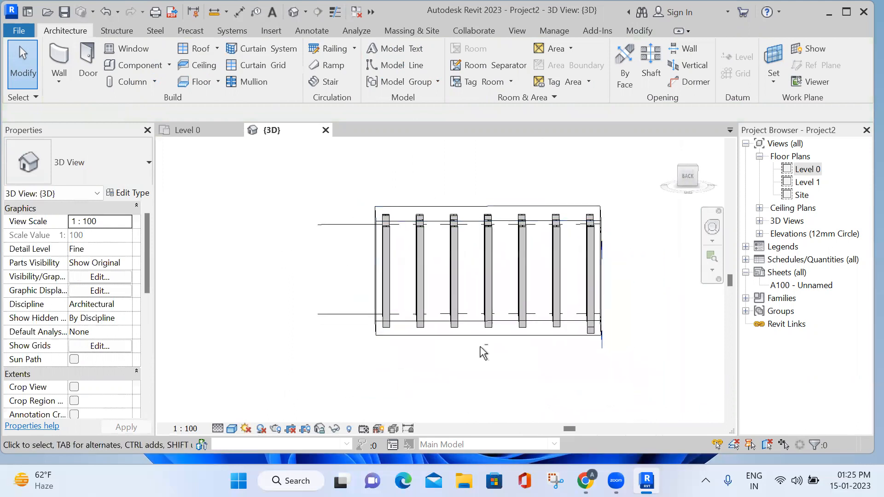
pyautogui.moveTo(303, 266)
pyautogui.keyDown('shift'); pyautogui.mouseDown(button='middle')
pyautogui.moveTo(341, 296)
pyautogui.moveTo(414, 291)
pyautogui.mouseUp(button='middle'); pyautogui.keyUp('shift')
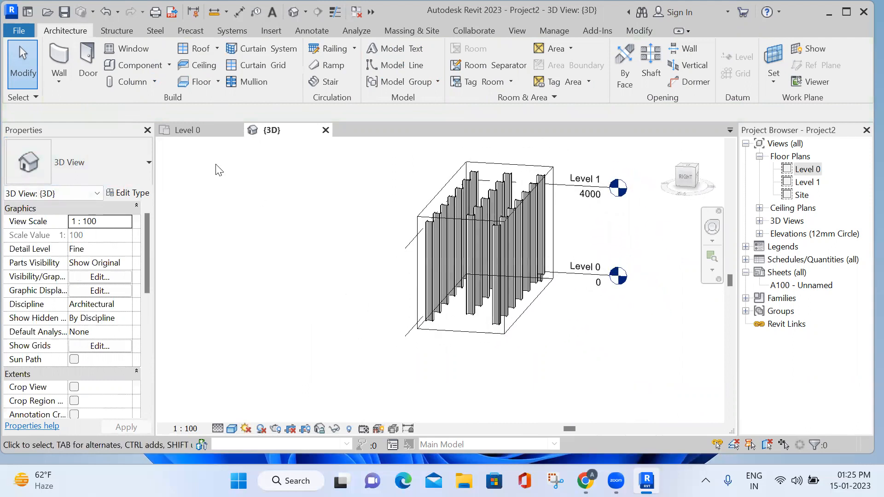
# - Return to the Level 0 floor plan and dock its detached view window back beside the 3D view
pyautogui.click(155, 82)
pyautogui.click(238, 138)
pyautogui.moveTo(236, 134); pyautogui.dragTo(279, 172)
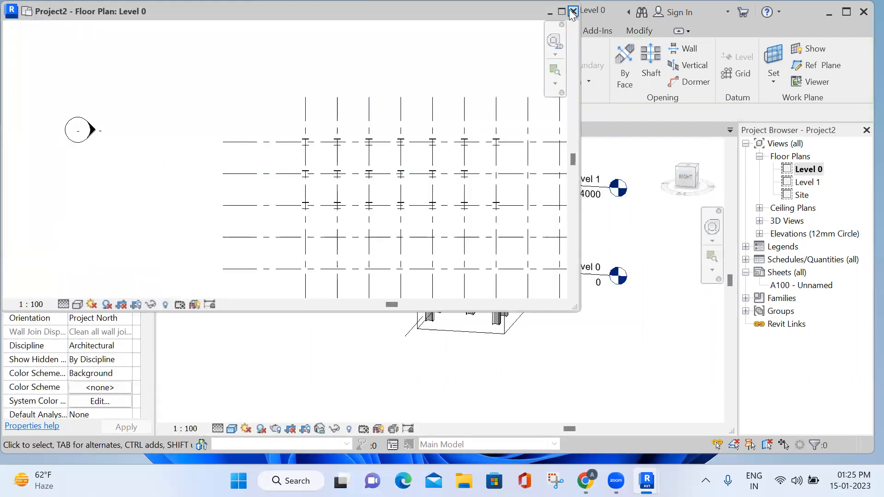
pyautogui.moveTo(499, 146); pyautogui.dragTo(293, 131)
pyautogui.scroll(-2, 460, 185)
pyautogui.moveTo(460, 185); pyautogui.dragTo(387, 175, button='middle')
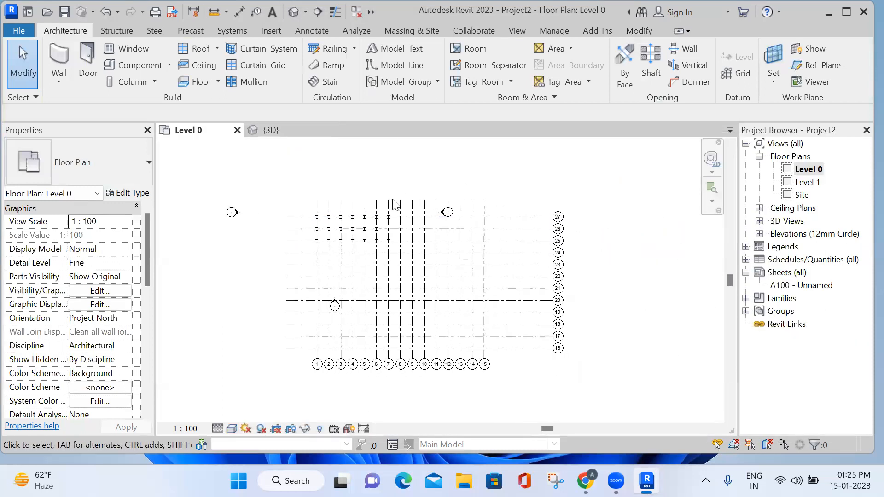
pyautogui.click(134, 82)
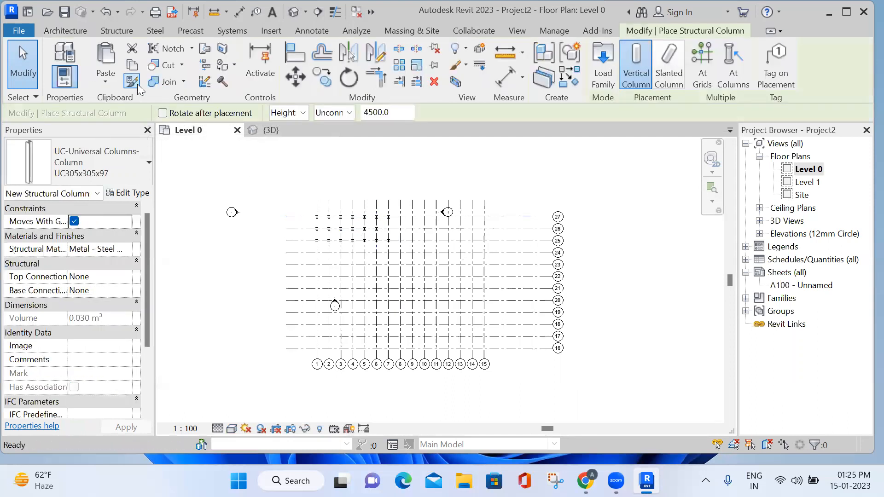
pyautogui.click(739, 77)
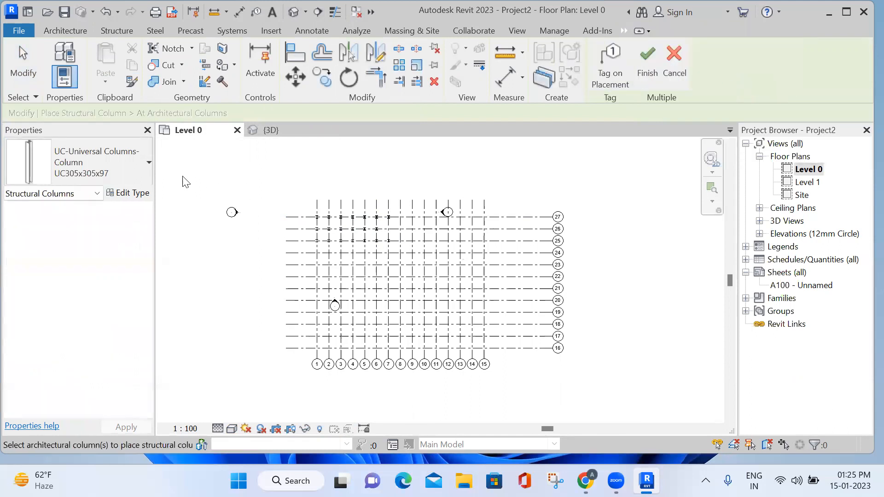
pyautogui.click(143, 166)
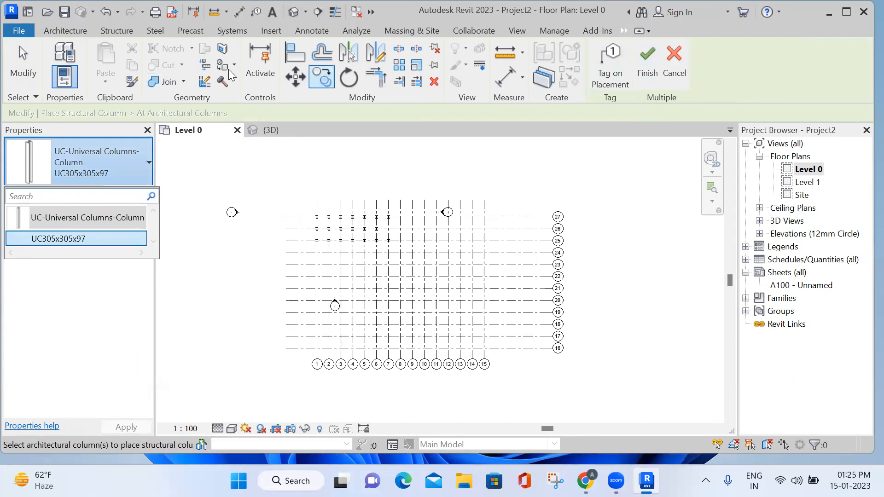
pyautogui.click(51, 30)
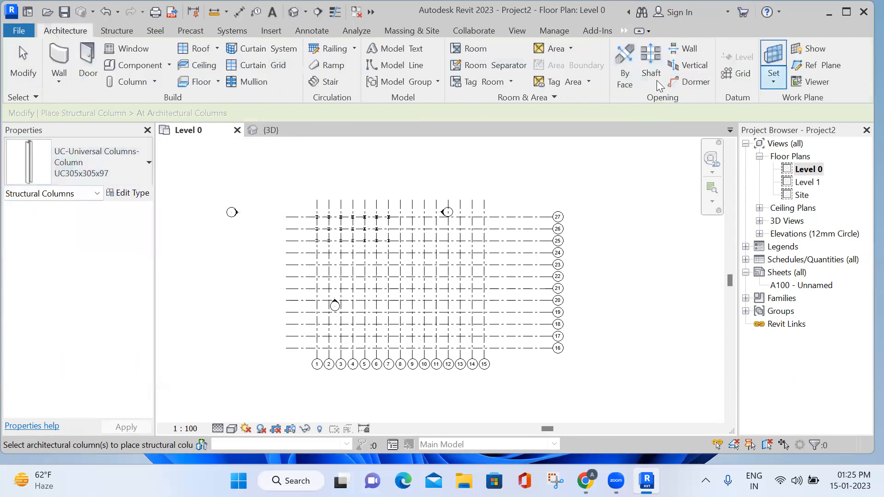
pyautogui.click(127, 81)
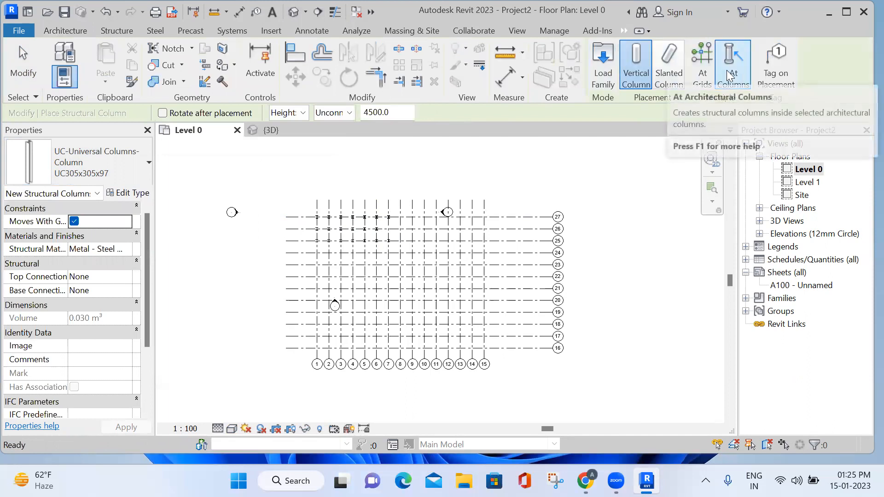
pyautogui.click(730, 76)
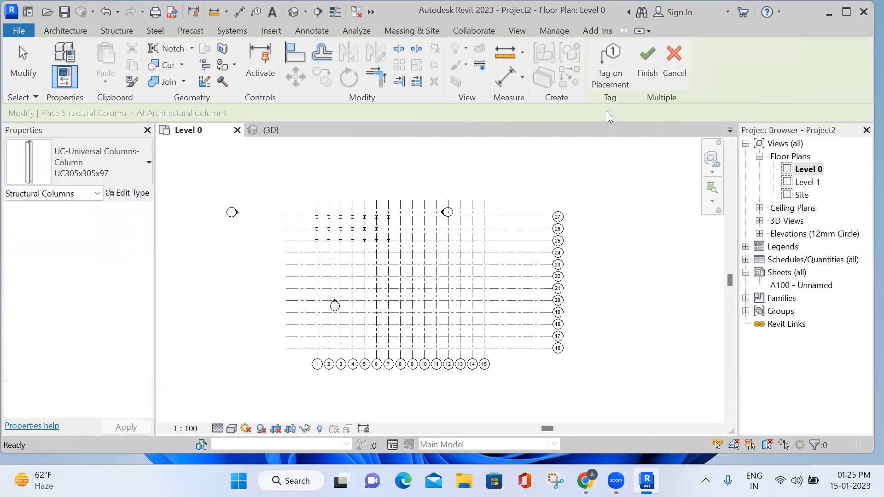
pyautogui.click(140, 164)
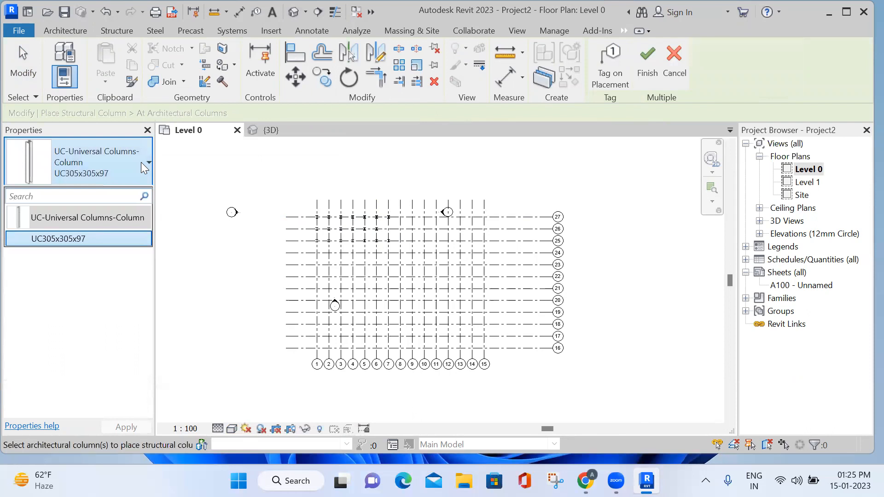
pyautogui.click(142, 161)
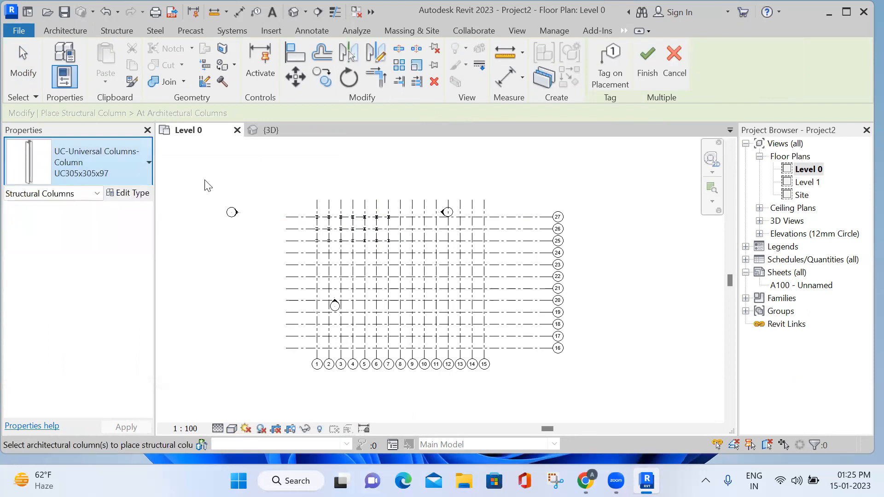
pyautogui.press('Escape')
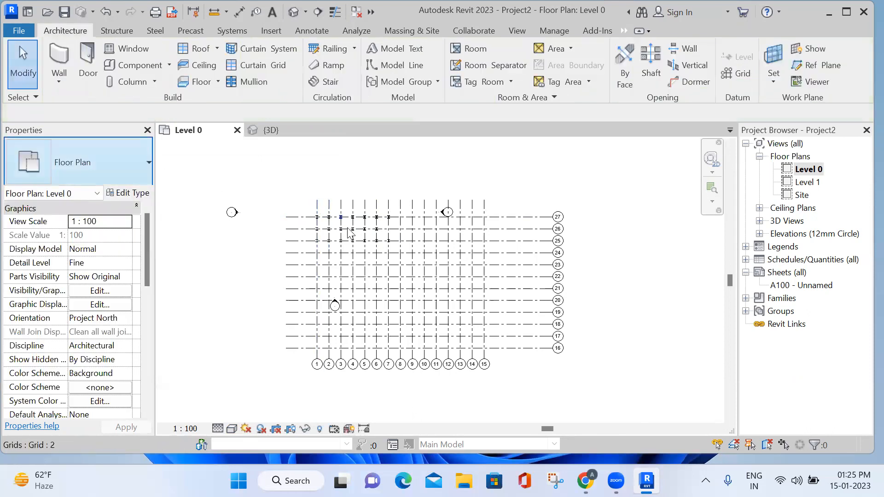
# - Delete all the structural columns from the Level 0 floor plan, keeping the grid lines
pyautogui.scroll(2, 343, 225)
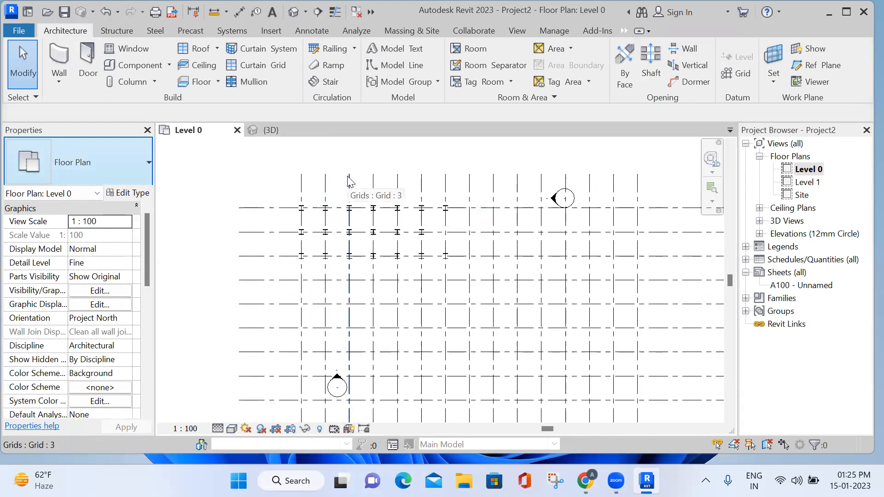
pyautogui.moveTo(285, 197); pyautogui.dragTo(447, 260)
pyautogui.press('Delete')
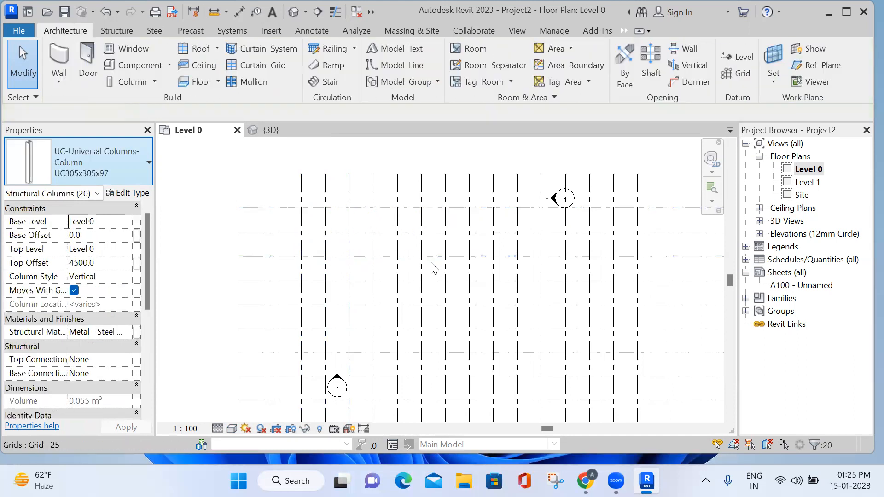
pyautogui.scroll(-2, 384, 229)
pyautogui.scroll(-2, 383, 228)
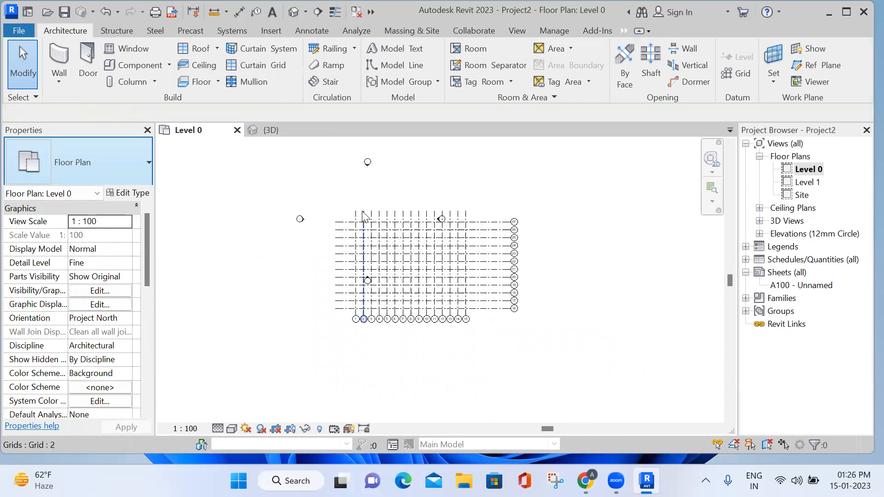
pyautogui.scroll(5, 364, 215)
pyautogui.moveTo(272, 182); pyautogui.dragTo(455, 271)
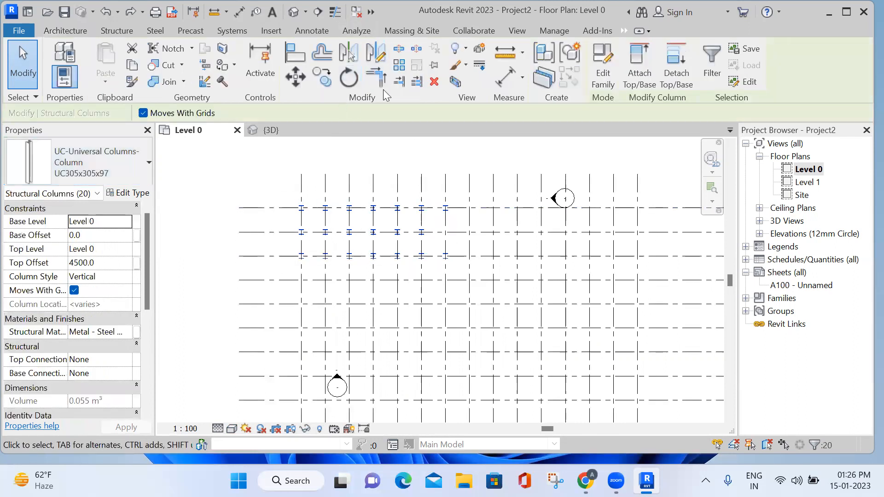
pyautogui.click(434, 83)
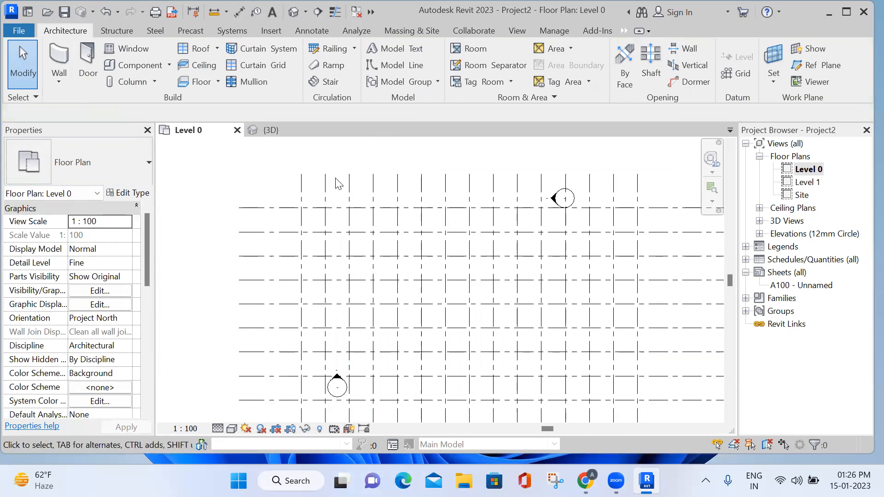
# - Start a vertical structural column of type UC305x305x97 and examine its type parameters, including the structural section geometry
pyautogui.click(130, 83)
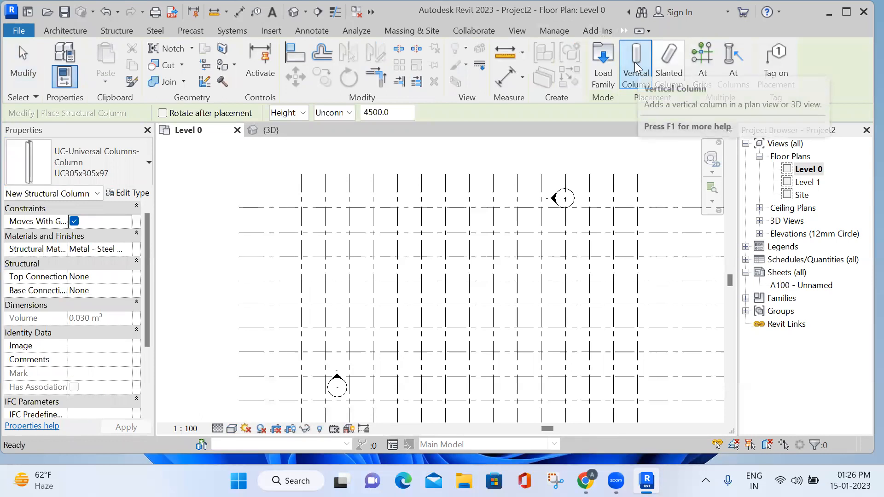
pyautogui.click(135, 170)
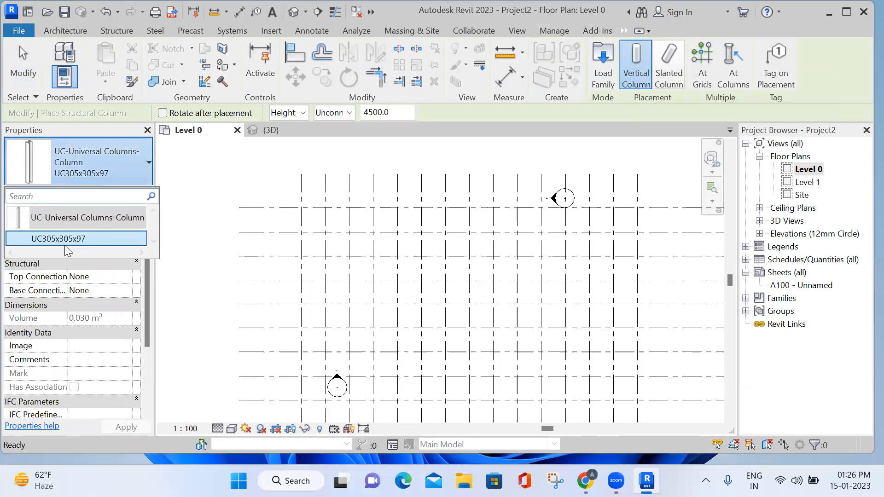
pyautogui.click(72, 238)
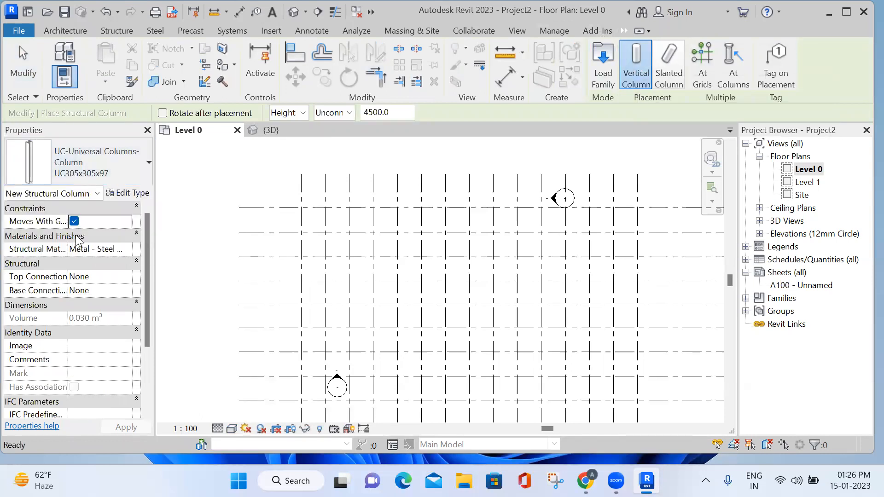
pyautogui.click(129, 193)
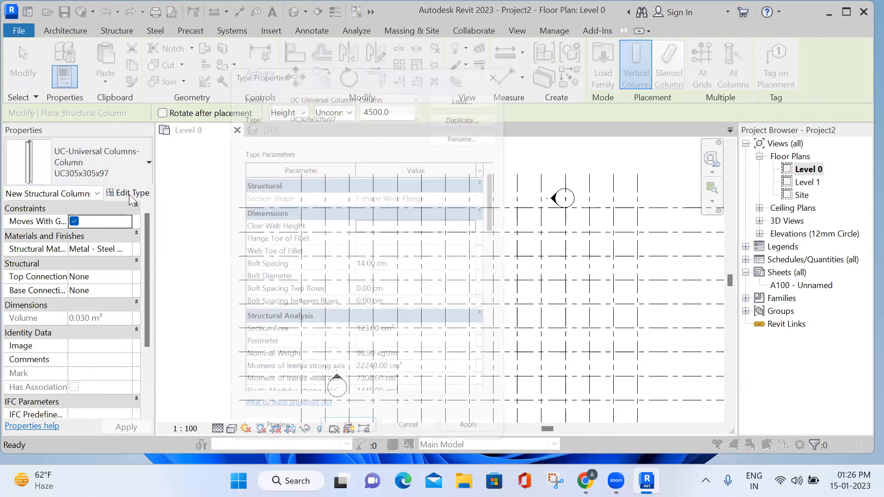
pyautogui.scroll(-1, 343, 230)
pyautogui.scroll(-3, 343, 230)
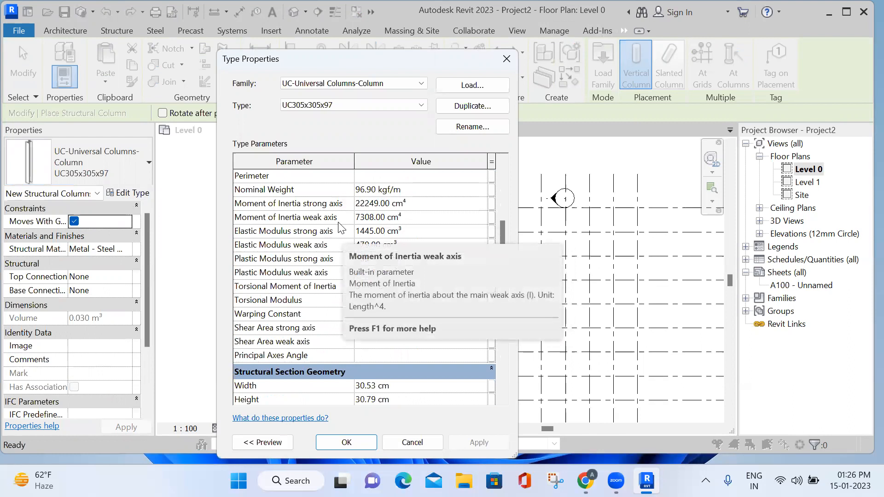
pyautogui.scroll(-4, 340, 225)
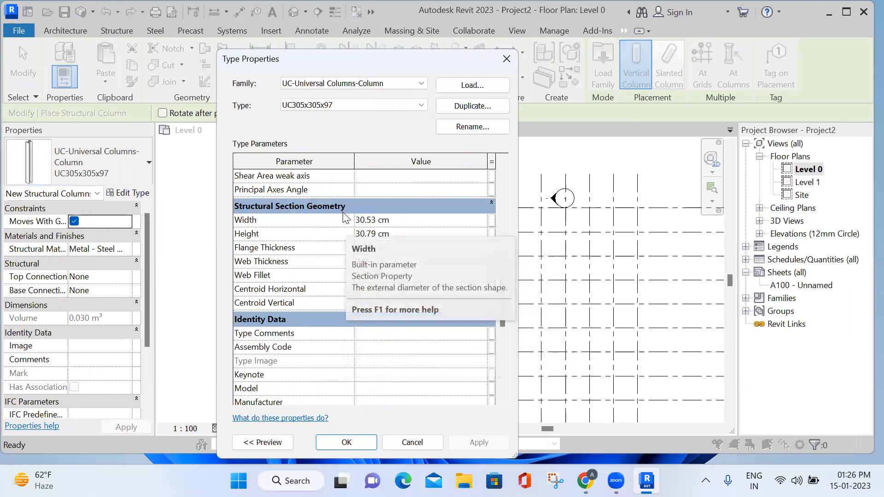
pyautogui.scroll(-5, 343, 216)
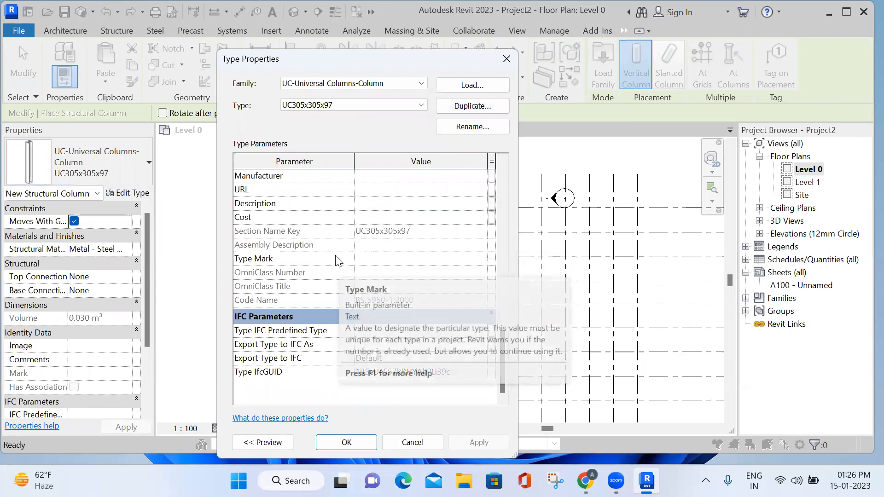
pyautogui.scroll(5, 362, 231)
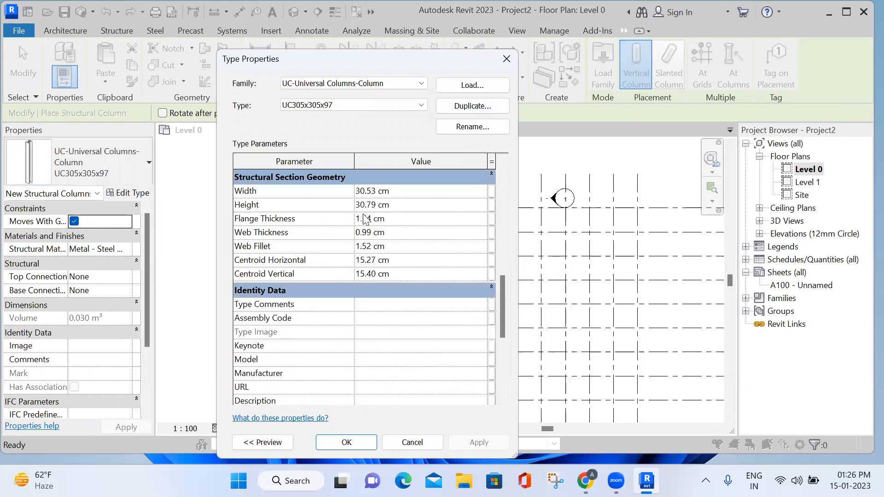
pyautogui.click(499, 63)
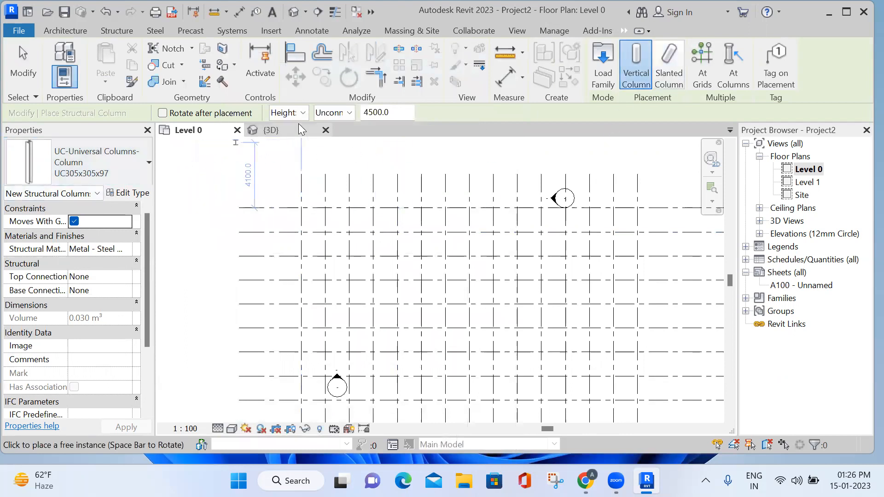
# - Try to place a single UC305x305x97 column at the intersection of grids 1 and 27
pyautogui.scroll(4, 302, 200)
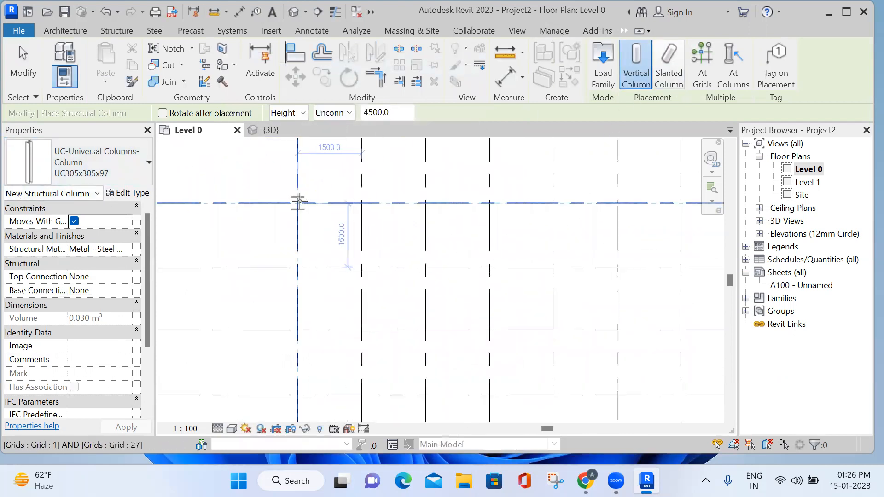
pyautogui.click(298, 201)
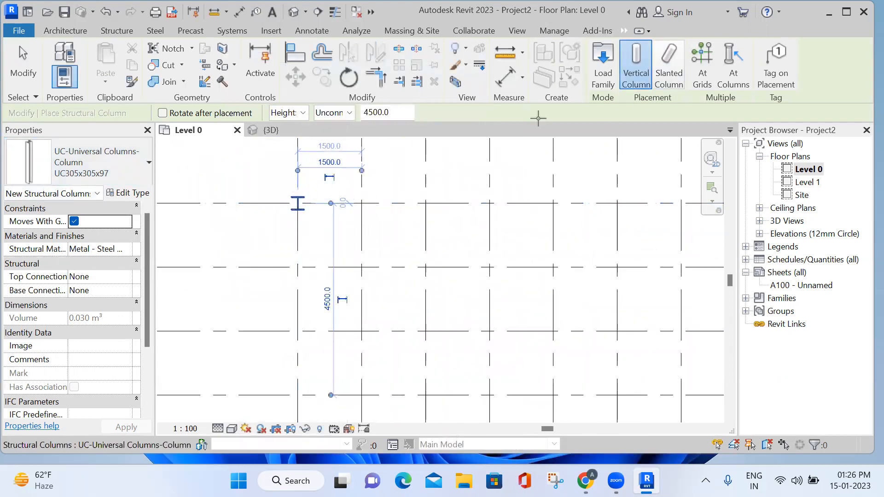
pyautogui.click(697, 64)
pyautogui.click(28, 69)
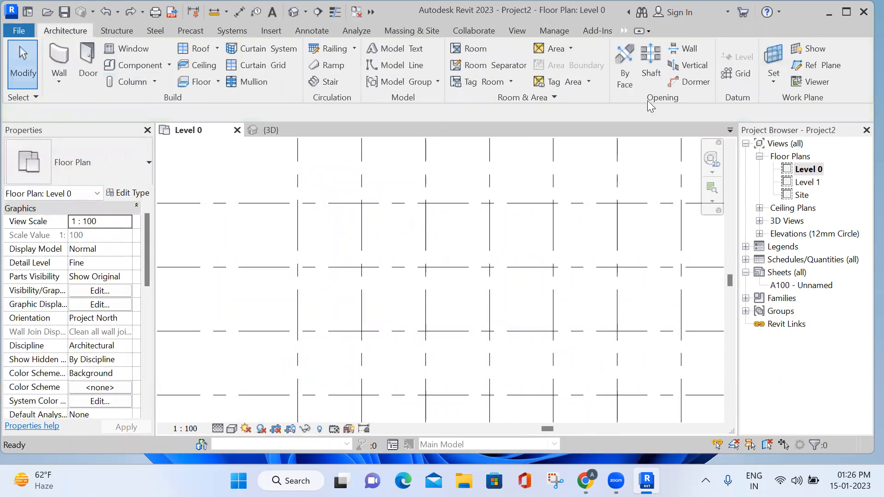
pyautogui.scroll(-1, 713, 145)
pyautogui.scroll(-3, 458, 163)
pyautogui.moveTo(493, 227); pyautogui.dragTo(434, 304, button='middle')
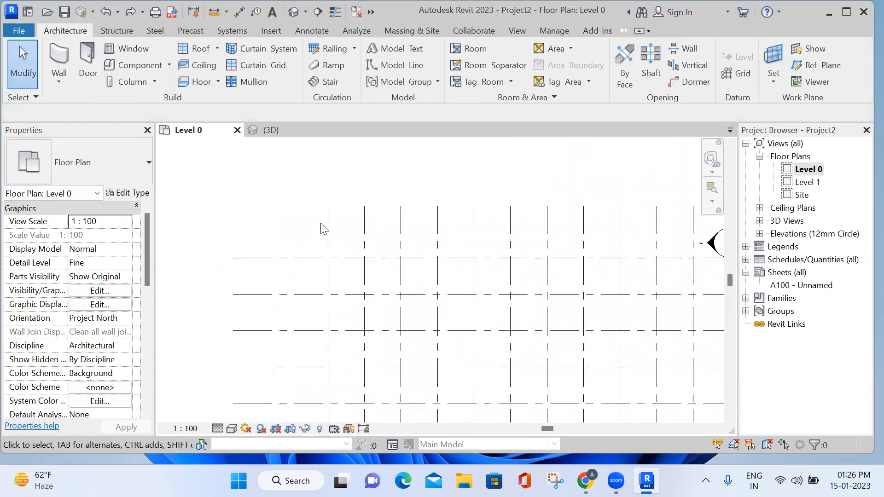
# - Place a vertical UC305x305x97 structural column, 4500 high, at the intersection of grids 1 and 27
pyautogui.click(111, 83)
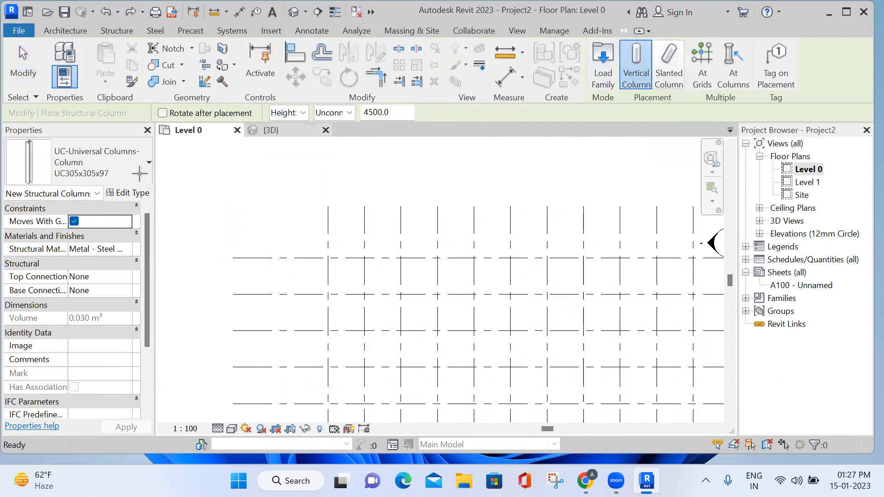
pyautogui.click(121, 172)
pyautogui.click(70, 237)
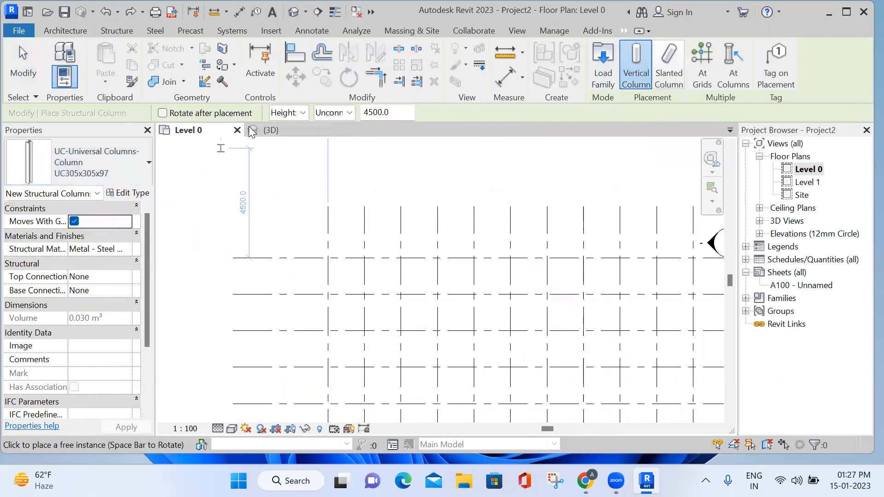
pyautogui.scroll(3, 327, 255)
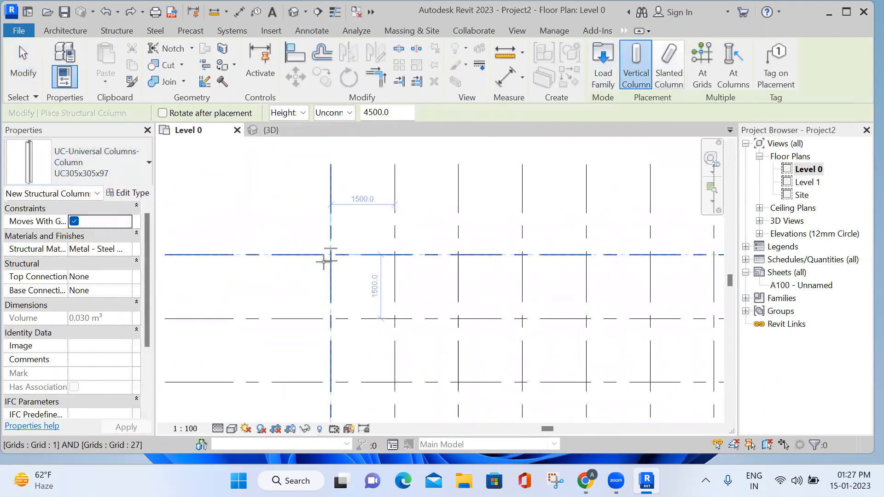
pyautogui.click(332, 251)
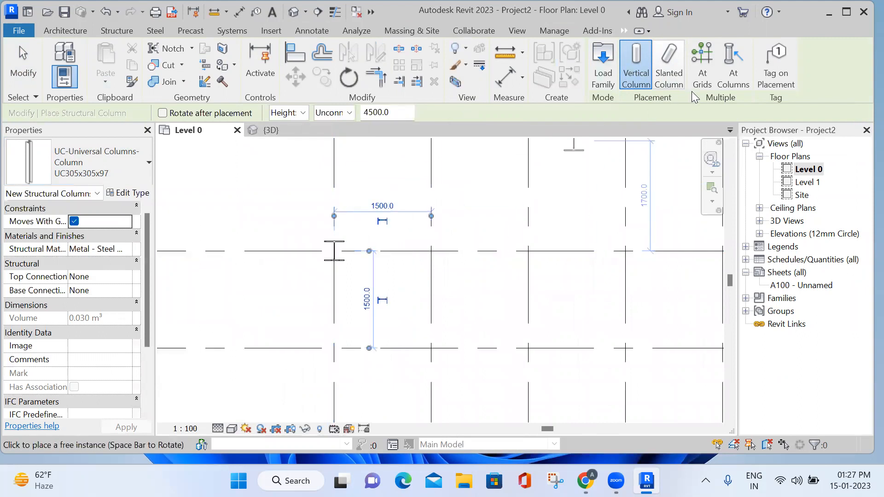
# - Place UC305x305x97 columns at all intersections of grids 1 to 15 with grids 16 to 27, and end column placement
pyautogui.click(704, 64)
pyautogui.scroll(-5, 519, 205)
pyautogui.scroll(-3, 530, 237)
pyautogui.moveTo(565, 263); pyautogui.dragTo(410, 240, button='middle')
pyautogui.moveTo(593, 377); pyautogui.dragTo(333, 172)
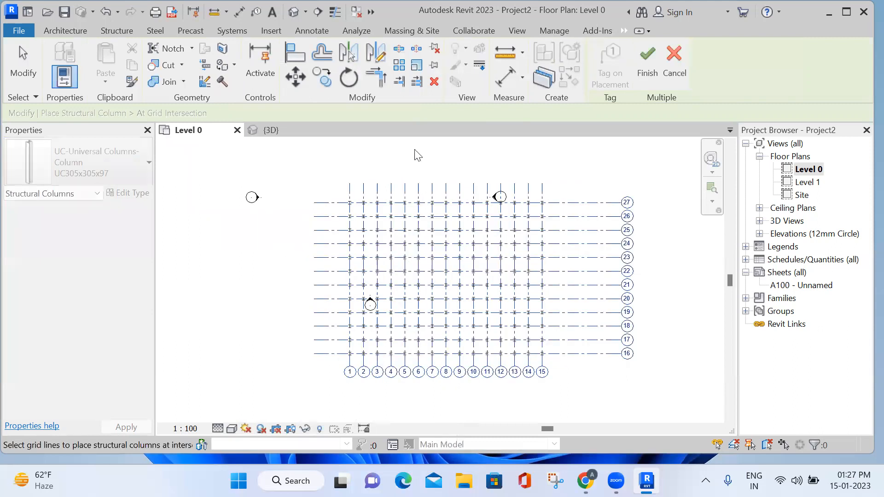
pyautogui.click(657, 51)
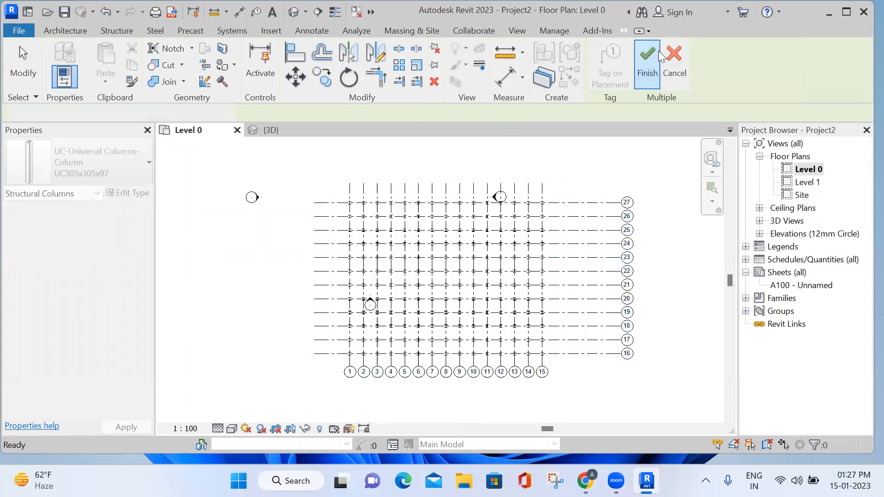
pyautogui.press('Escape')
pyautogui.press('Escape')
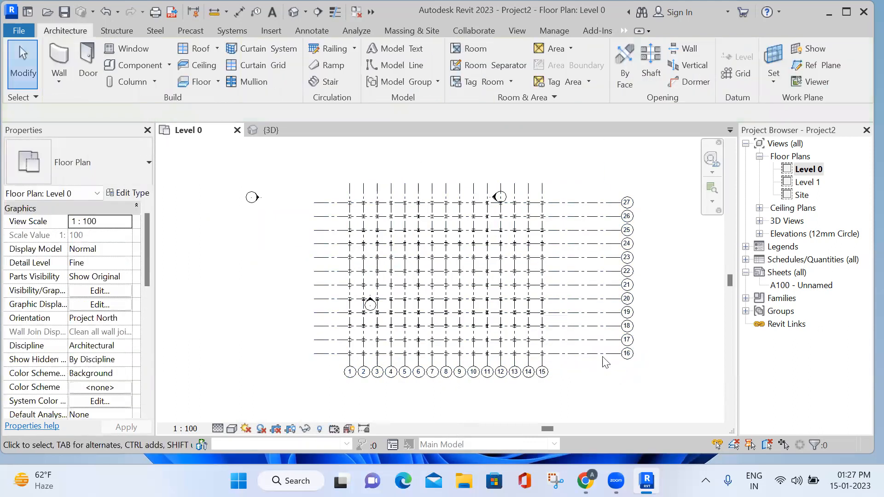
# - Select the placed columns and examine them from several sides in the 3D view
pyautogui.moveTo(329, 206); pyautogui.dragTo(573, 377)
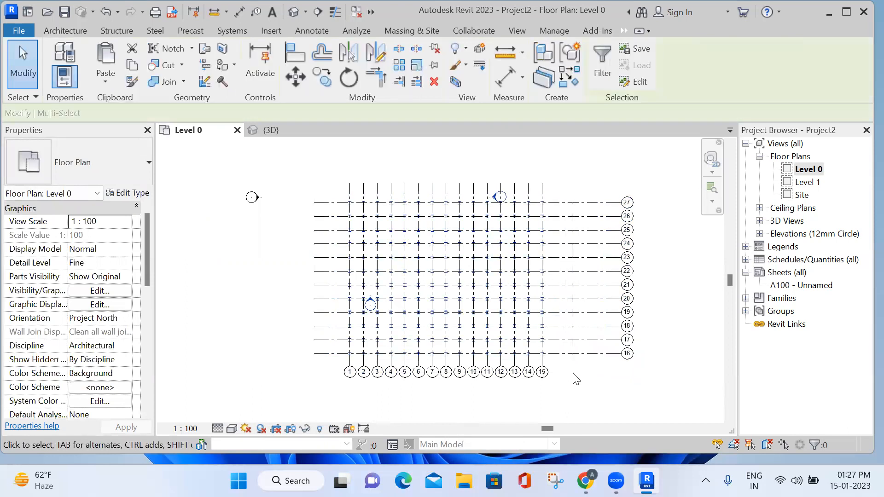
pyautogui.press('3')
pyautogui.press('d')
pyautogui.click(612, 353)
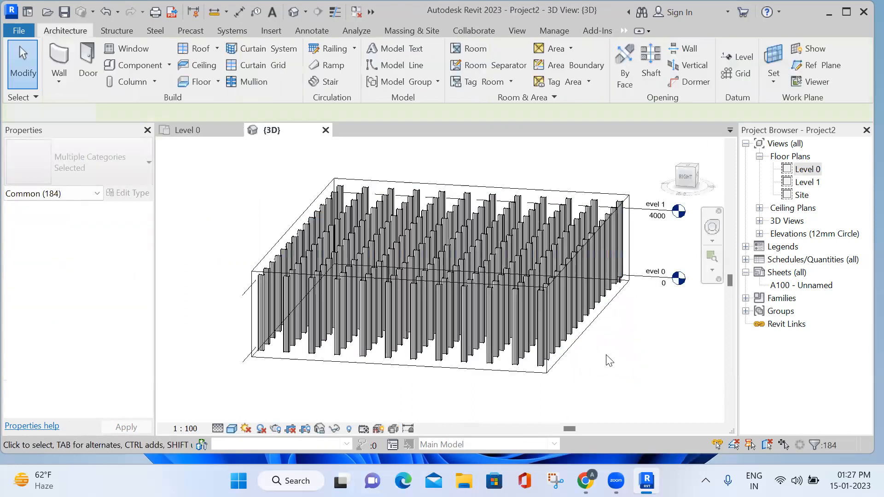
pyautogui.keyDown('shift'); pyautogui.moveTo(632, 375); pyautogui.dragTo(612, 354, button='middle'); pyautogui.keyUp('shift')
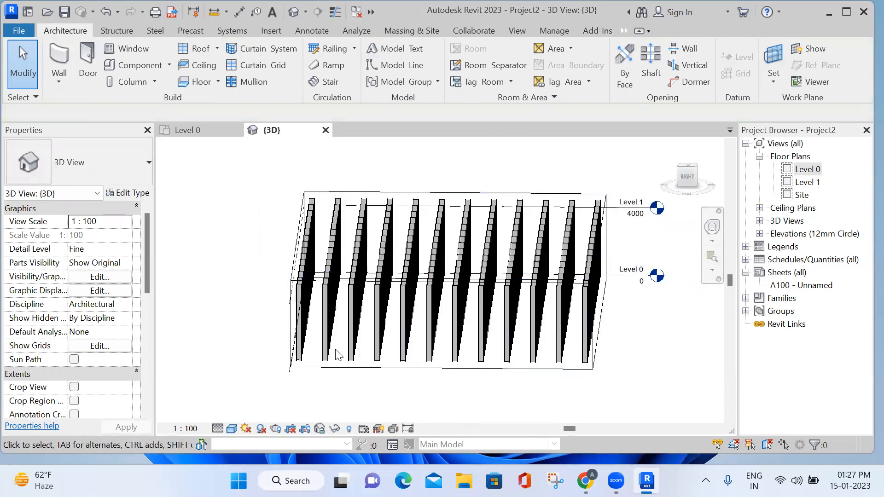
pyautogui.keyDown('shift'); pyautogui.moveTo(324, 322); pyautogui.dragTo(523, 346, button='middle'); pyautogui.keyUp('shift')
pyautogui.scroll(4, 583, 357)
pyautogui.scroll(-4, 583, 357)
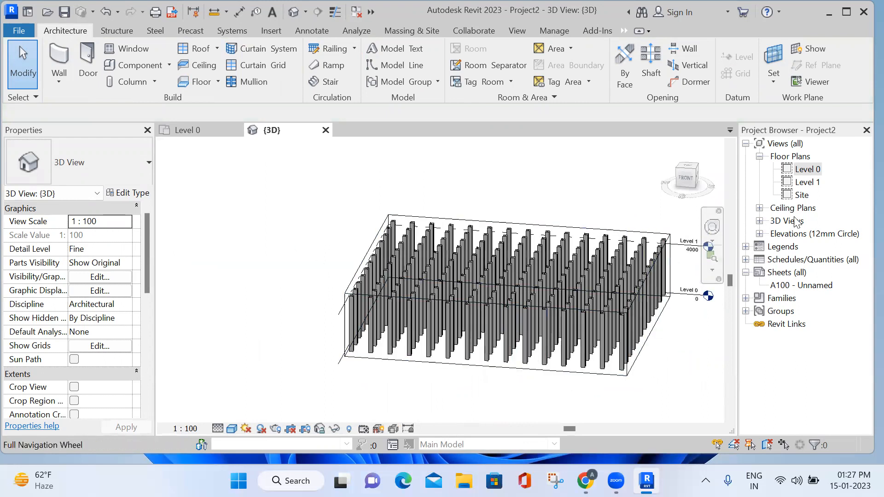
pyautogui.doubleClick(786, 222)
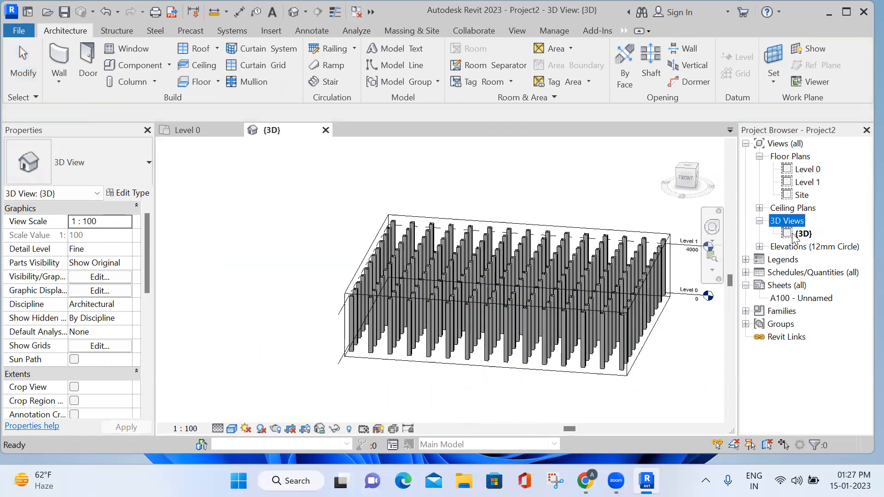
# - Return to the Level 0 floor plan and inspect the columns at the grid intersections and the grid bubbles up close
pyautogui.click(184, 130)
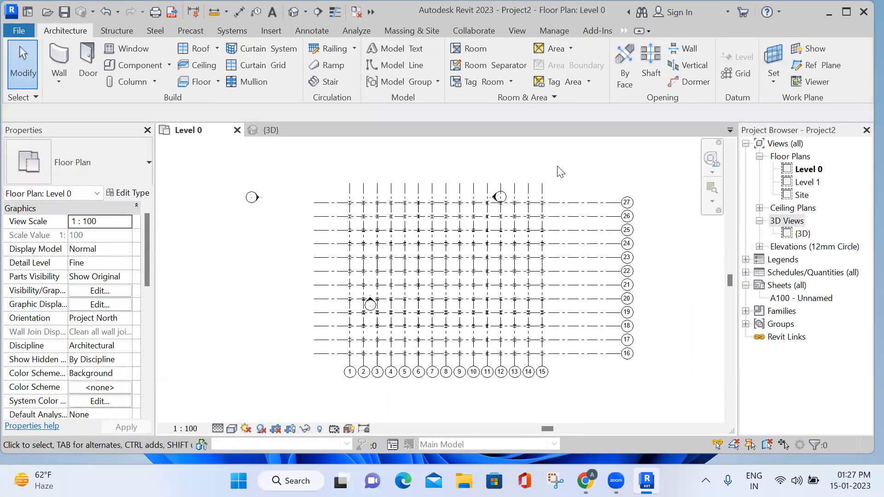
pyautogui.scroll(2, 581, 189)
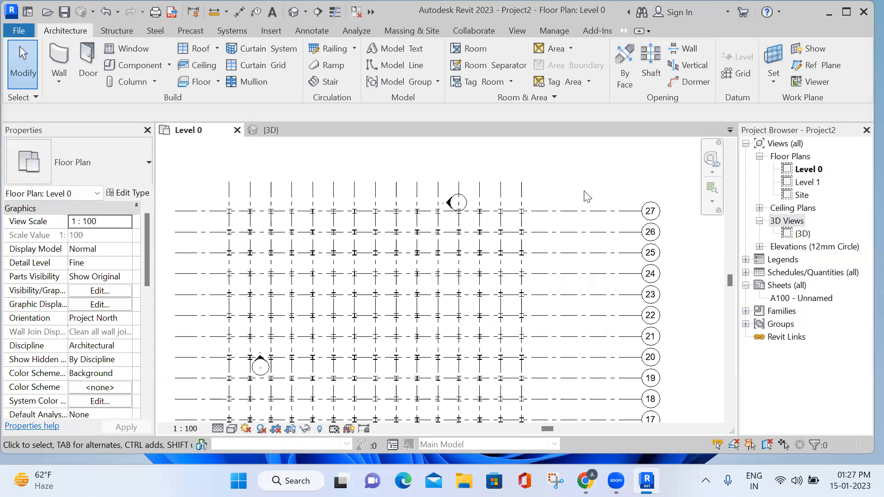
pyautogui.scroll(1, 587, 197)
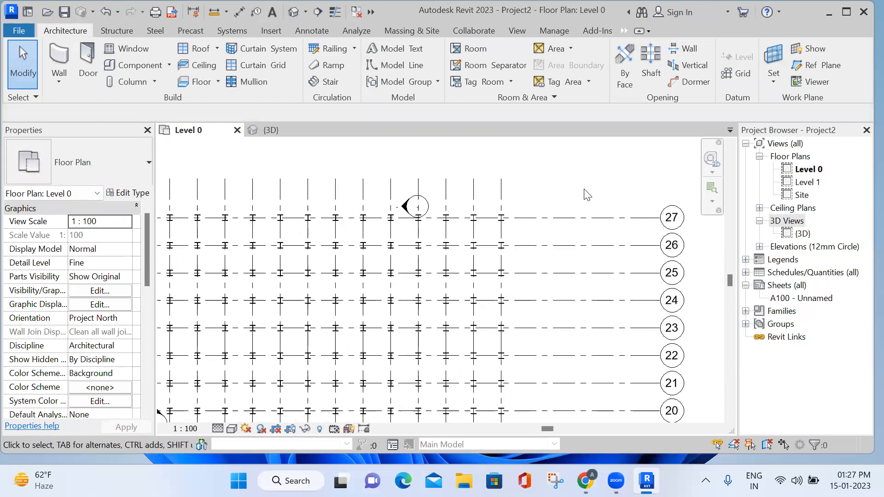
pyautogui.scroll(-1, 587, 195)
pyautogui.scroll(-3, 594, 183)
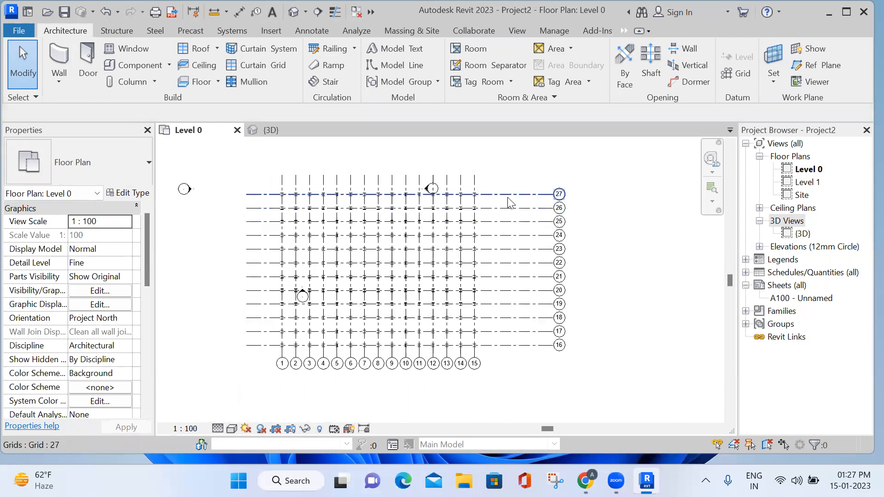
pyautogui.scroll(2, 510, 202)
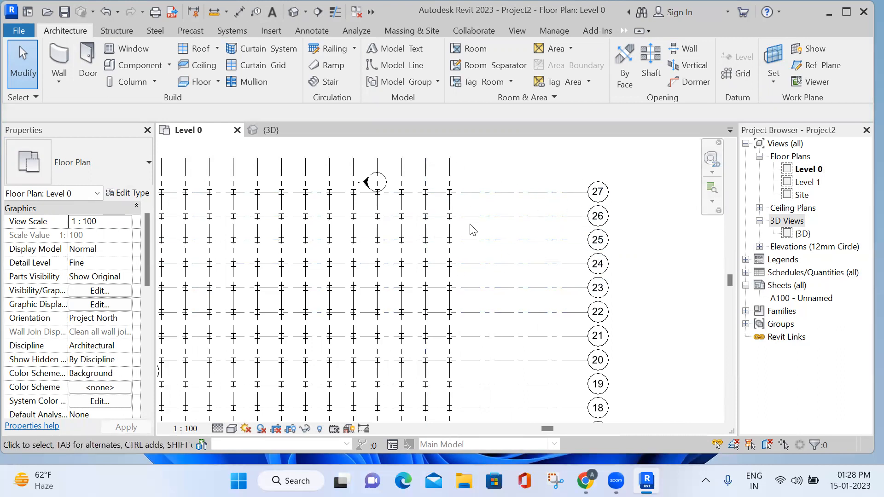
pyautogui.scroll(4, 473, 229)
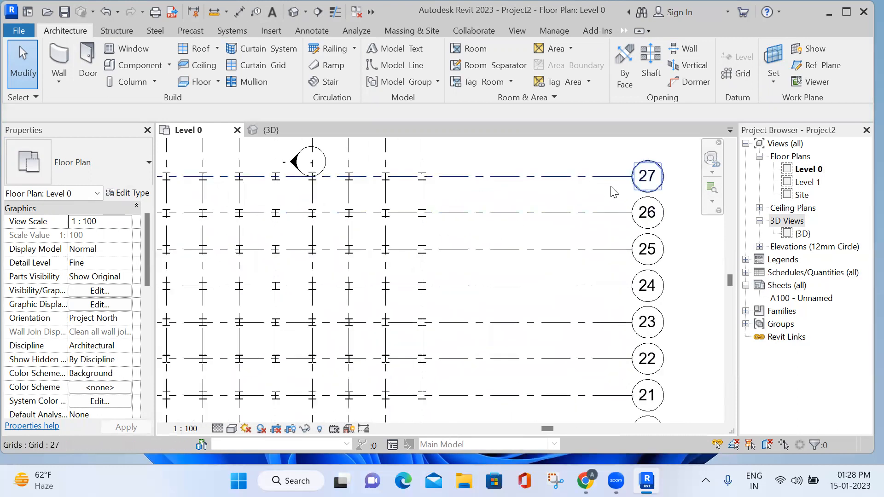
# - Set the End Segment Weight of the 6.5mm Bubble grid type to 8 and check the line thickness in the plan
pyautogui.scroll(-3, 553, 193)
pyautogui.click(562, 192)
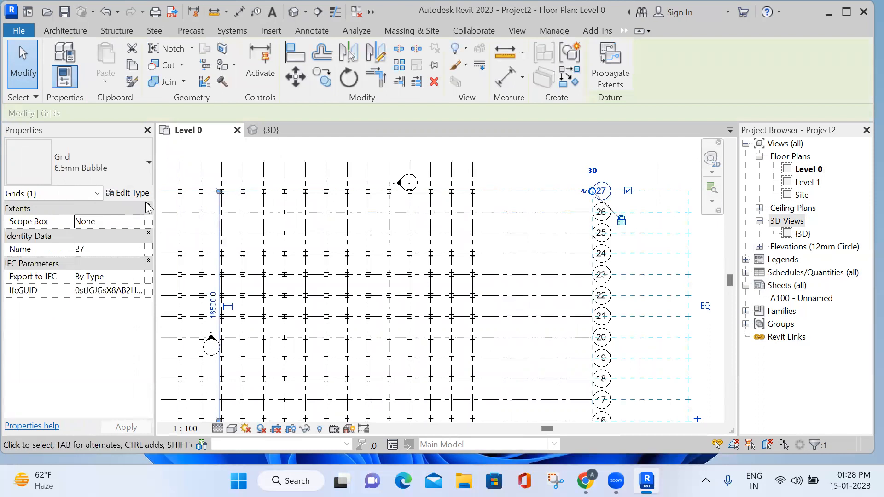
pyautogui.click(131, 193)
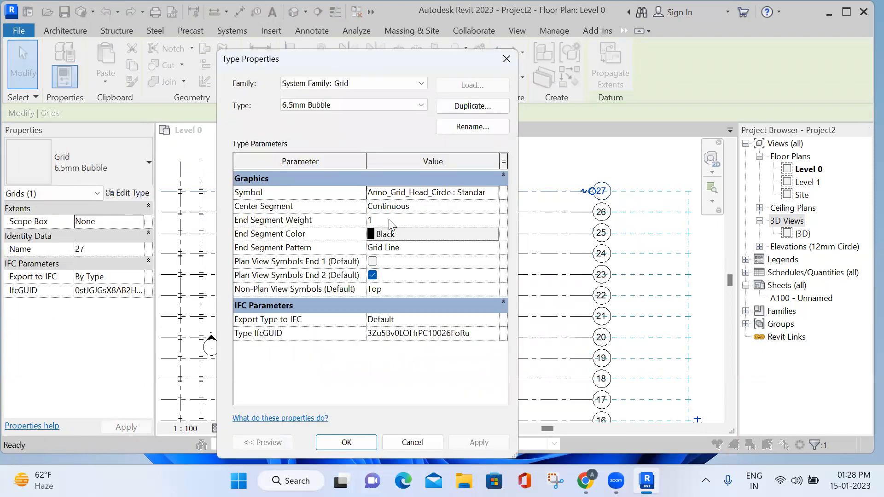
pyautogui.click(383, 220)
pyautogui.write('8')
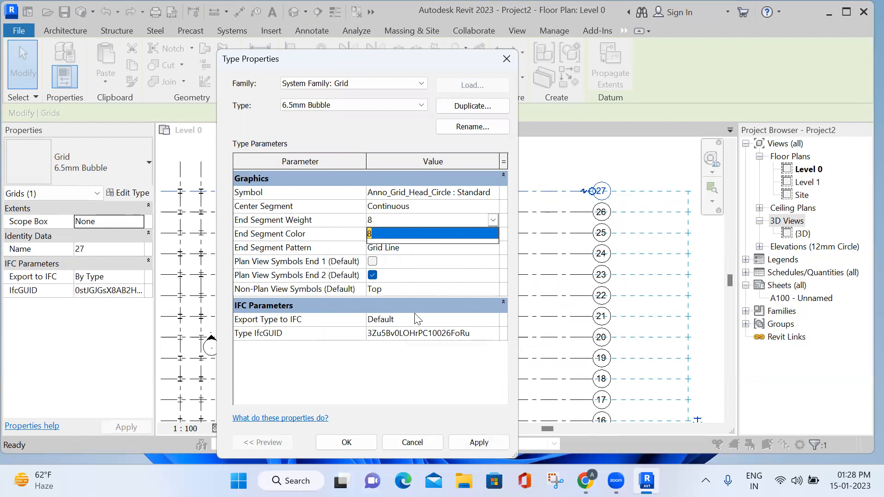
pyautogui.moveTo(419, 63); pyautogui.dragTo(421, 34)
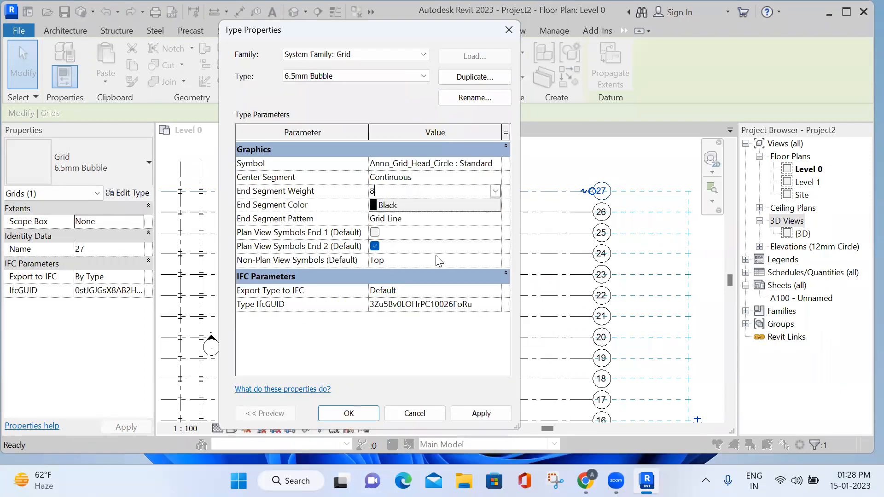
pyautogui.click(472, 407)
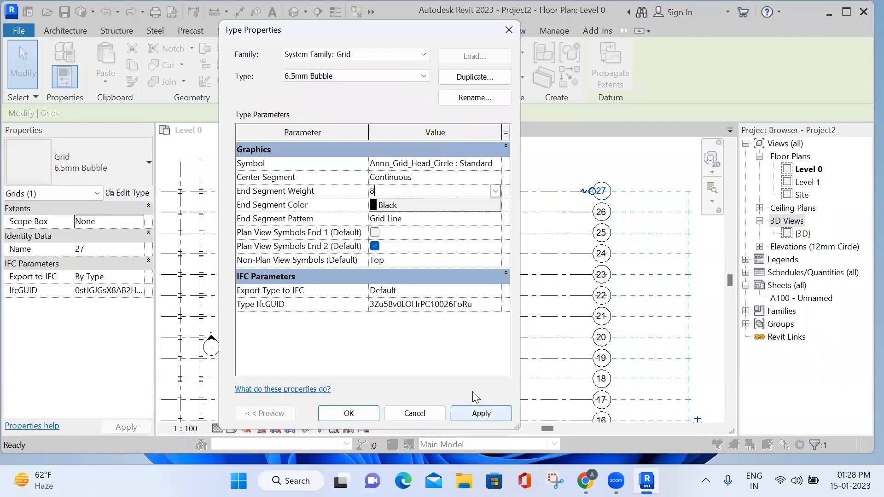
pyautogui.click(353, 413)
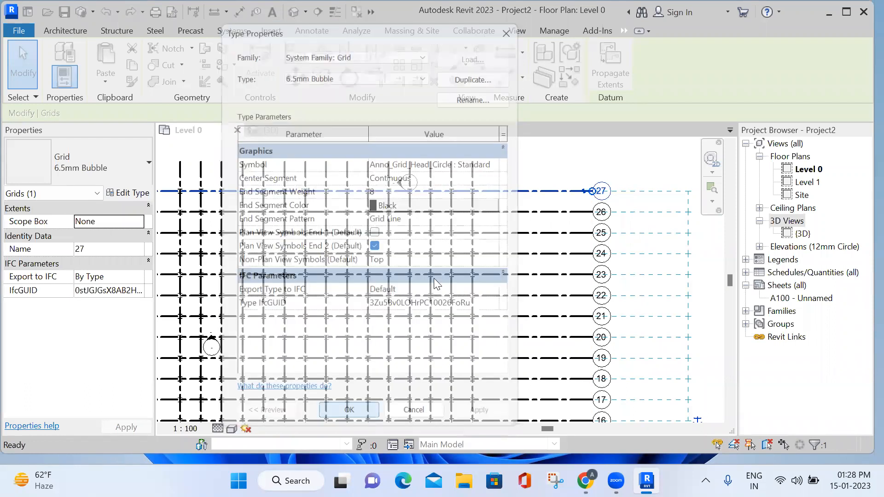
pyautogui.scroll(-3, 498, 330)
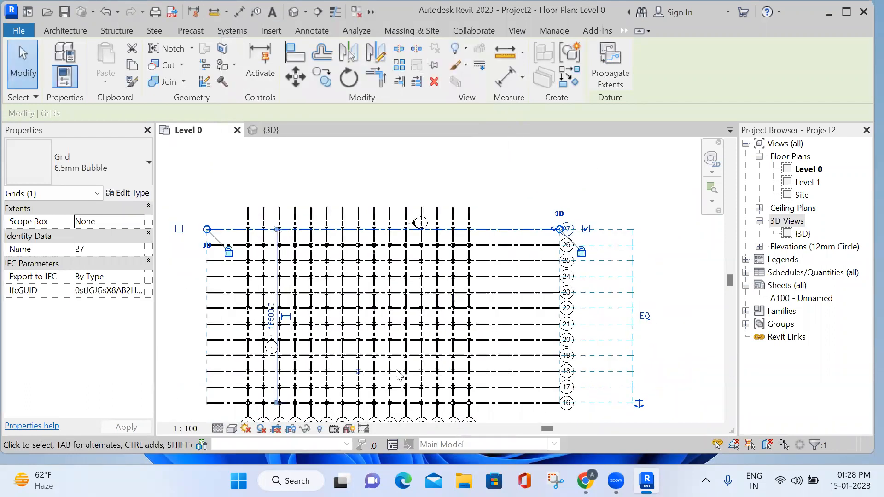
pyautogui.scroll(3, 411, 259)
pyautogui.scroll(2, 545, 239)
pyautogui.scroll(-3, 552, 235)
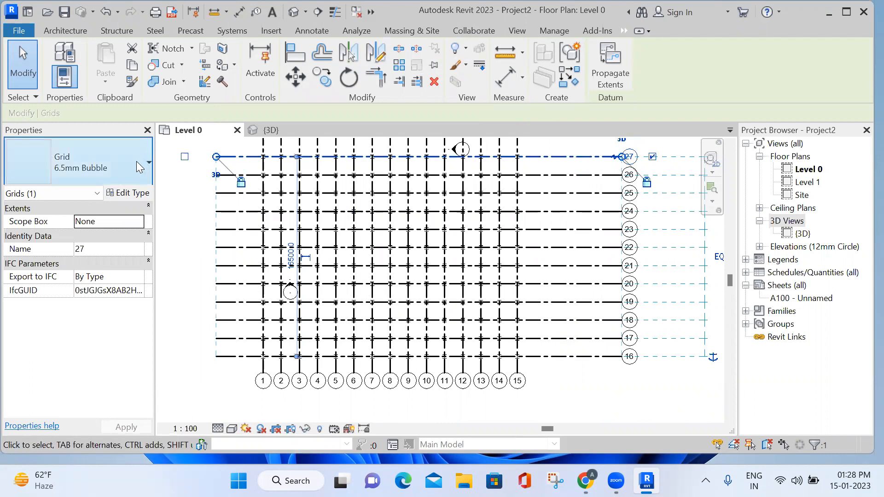
# - Set the End Segment Weight of the 6.5mm Bubble grid type back to 1
pyautogui.click(129, 193)
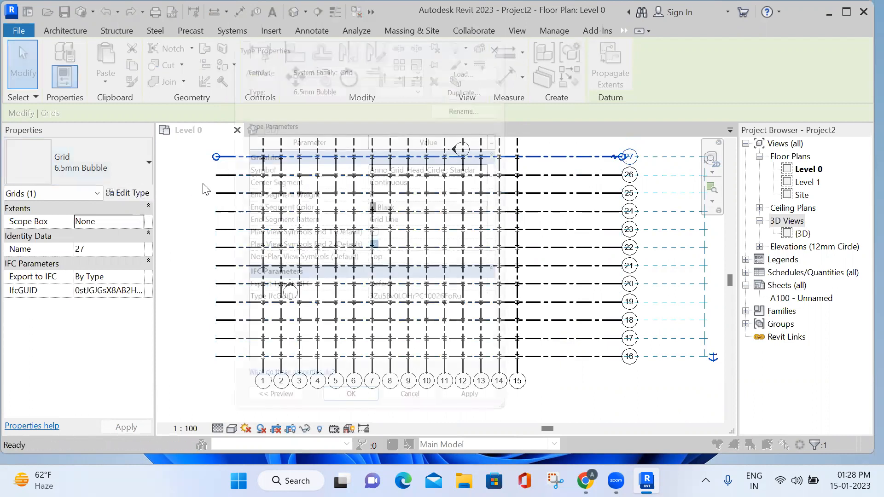
pyautogui.click(386, 191)
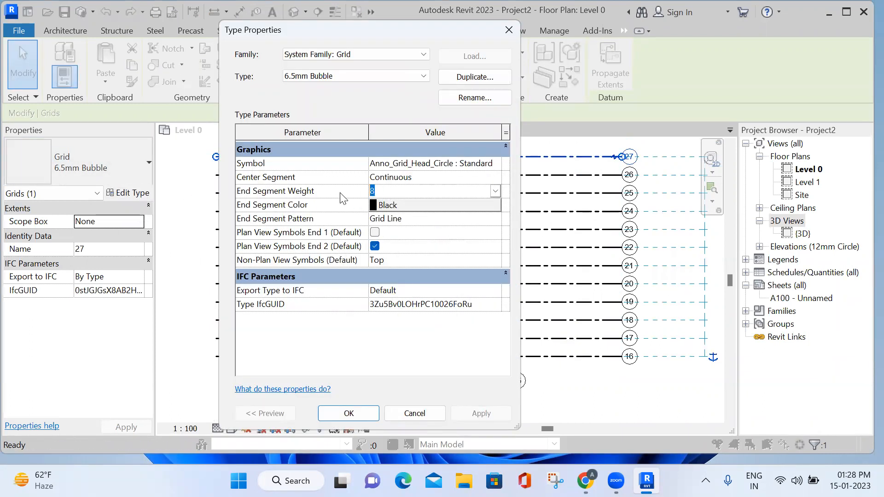
pyautogui.write('1')
pyautogui.click(389, 204)
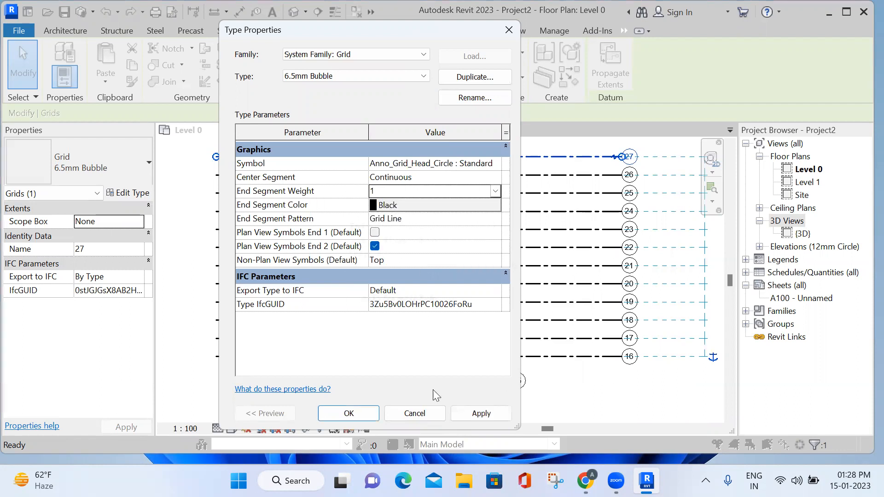
pyautogui.click(481, 413)
pyautogui.click(350, 413)
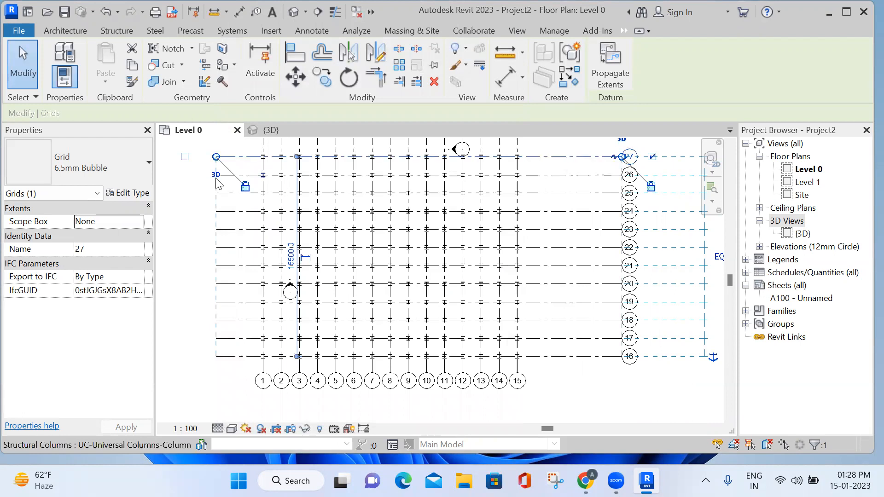
# - Set the End Segment Color of the 6.5mm Bubble grid type to red
pyautogui.click(146, 196)
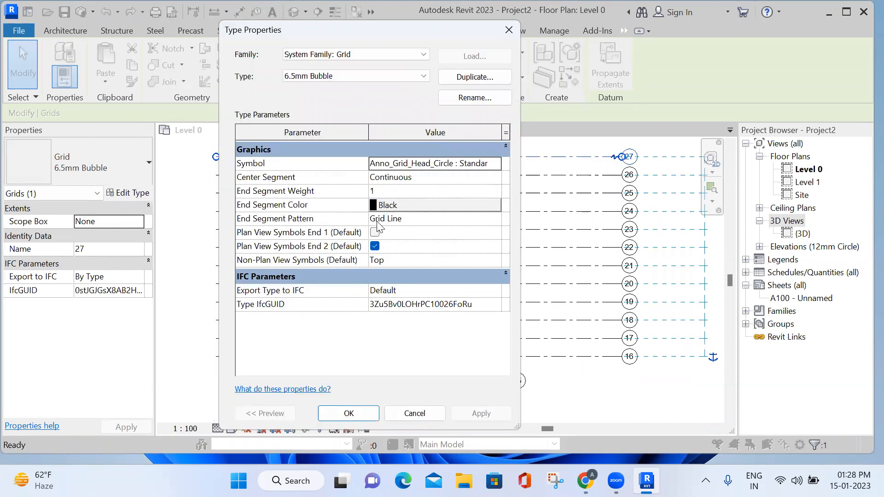
pyautogui.click(407, 204)
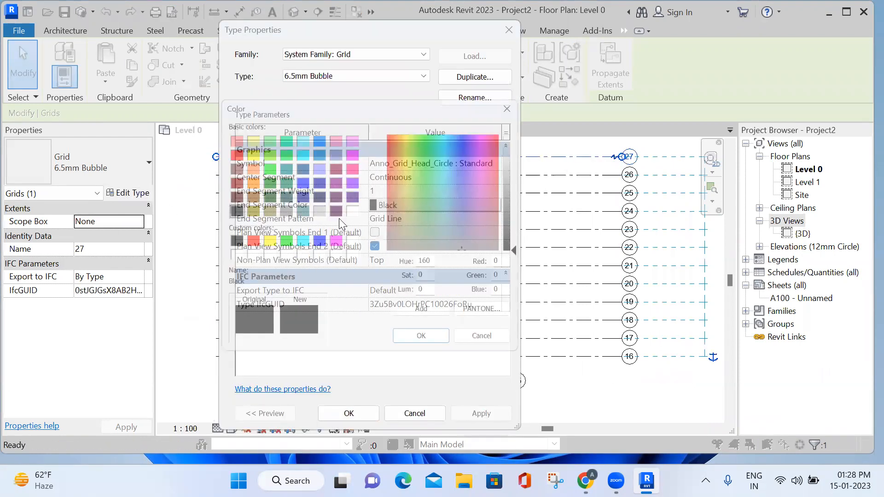
pyautogui.click(226, 151)
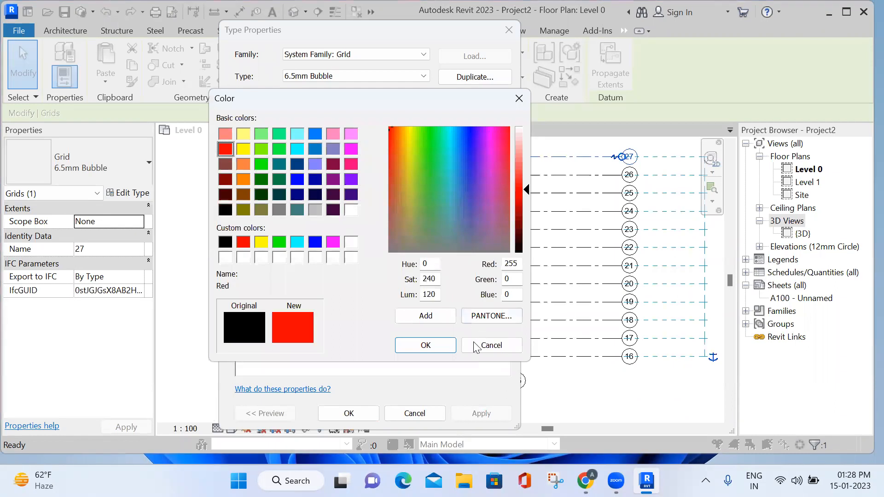
pyautogui.click(425, 345)
pyautogui.press('Return')
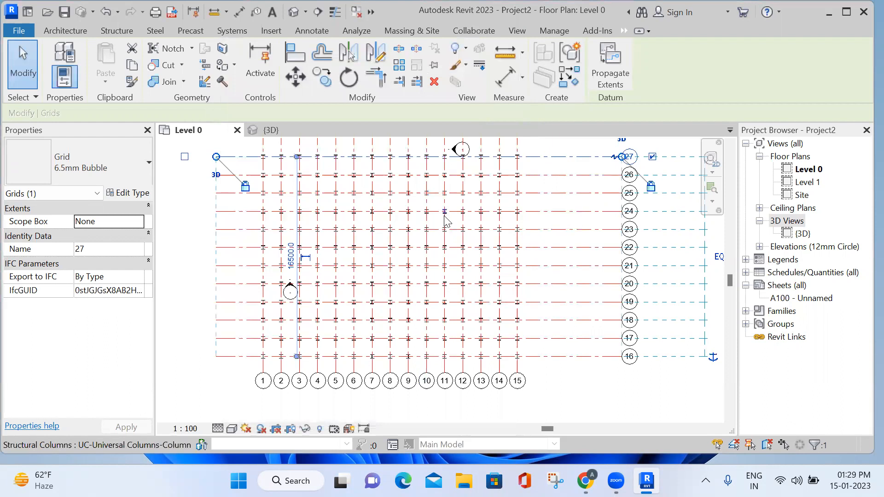
pyautogui.scroll(-2, 446, 218)
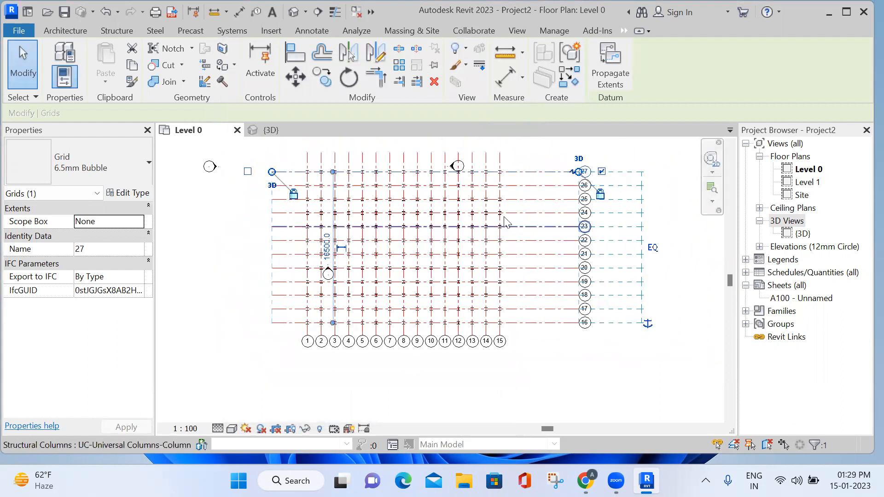
# - Rename grid 27 to 27A in its bubble
pyautogui.scroll(1, 611, 187)
pyautogui.scroll(3, 608, 186)
pyautogui.moveTo(587, 160); pyautogui.dragTo(578, 244, button='middle')
pyautogui.click(548, 232)
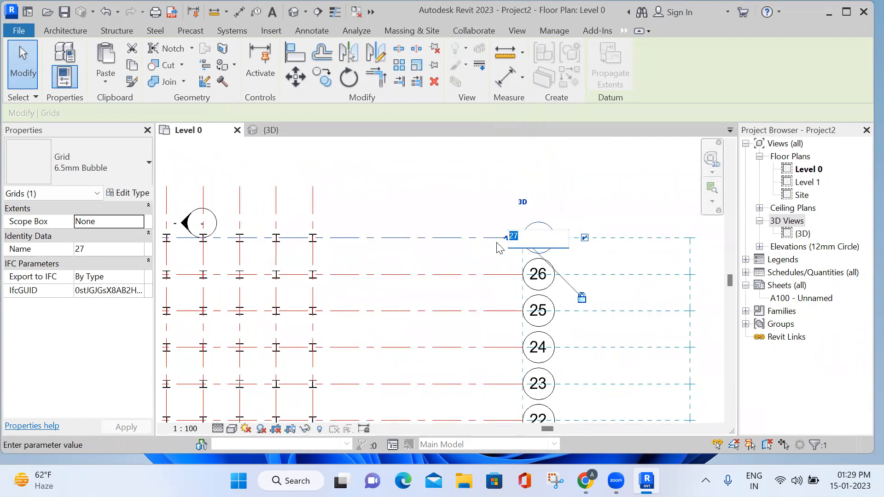
pyautogui.press('End')
pyautogui.write('A')
pyautogui.press('Return')
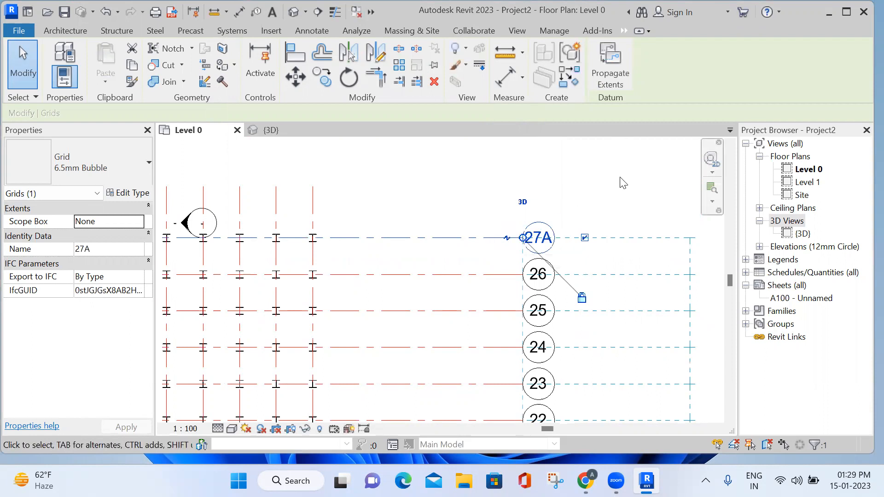
pyautogui.click(540, 238)
pyautogui.press('End')
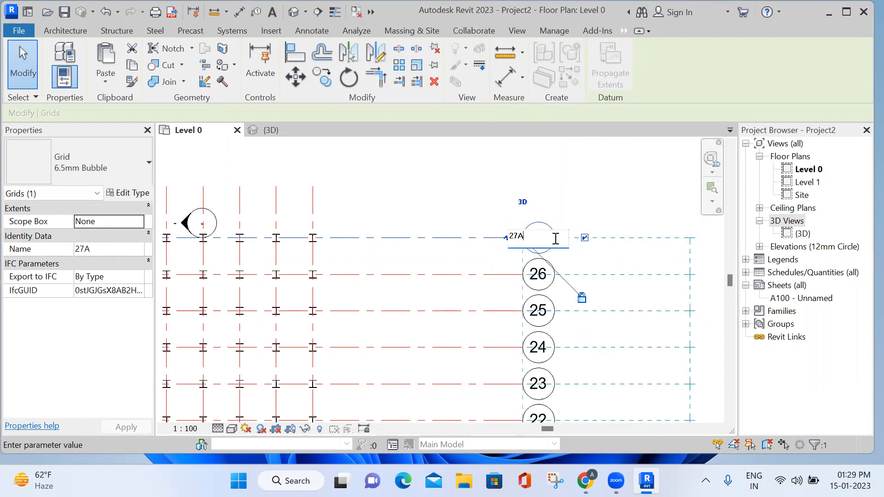
pyautogui.press('Return')
pyautogui.scroll(-1, 627, 201)
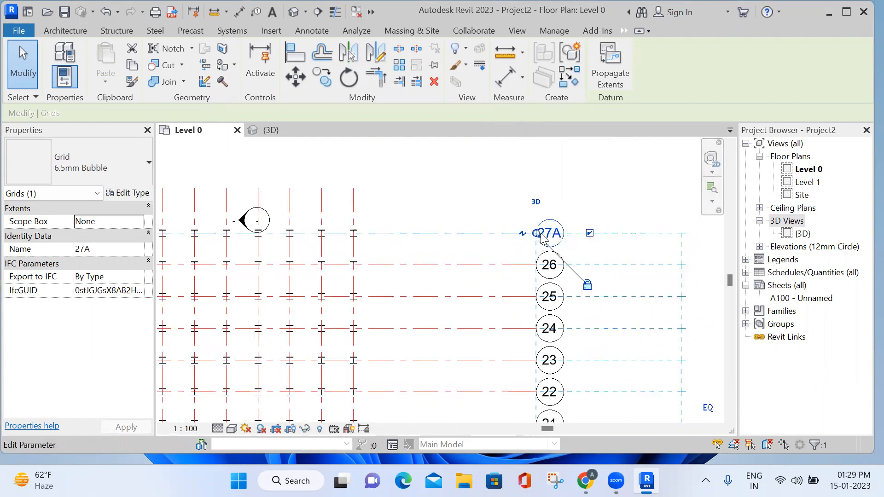
# - Add elbows at the bubble ends of grids 27A, 26, 25 and 24
pyautogui.scroll(2, 533, 240)
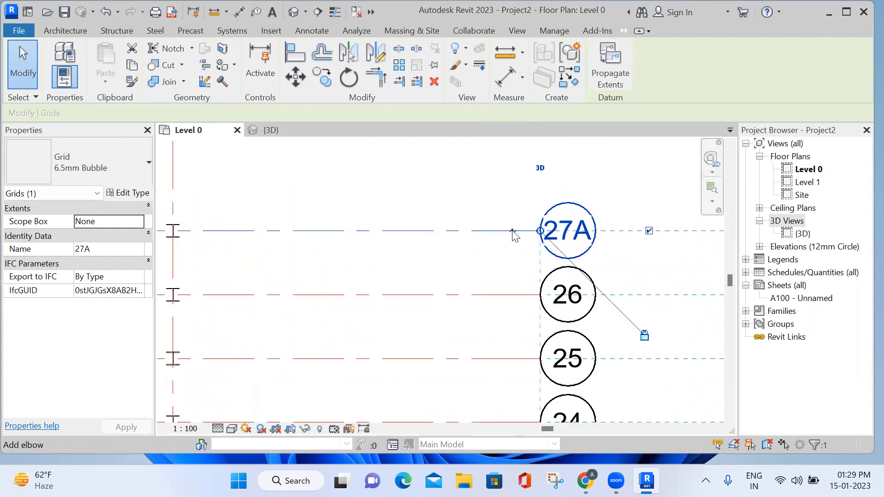
pyautogui.click(512, 232)
pyautogui.scroll(-1, 518, 247)
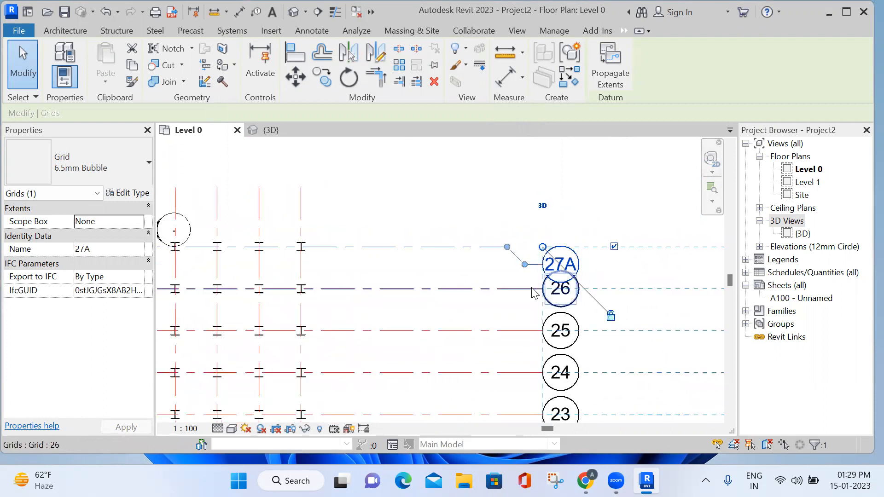
pyautogui.click(510, 289)
pyautogui.click(524, 289)
pyautogui.click(518, 331)
pyautogui.click(524, 330)
pyautogui.scroll(-1, 533, 348)
pyautogui.click(520, 364)
pyautogui.click(529, 363)
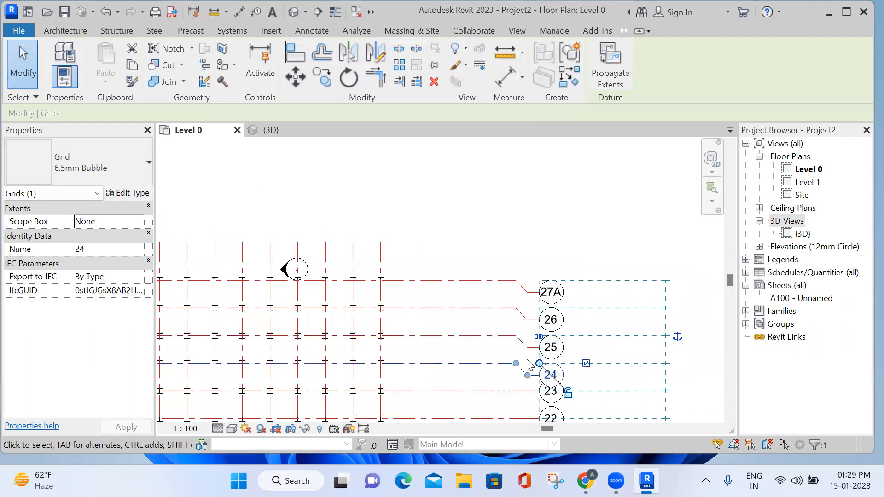
# - Select grid 27A and set its type's Non-Plan View Symbols to Bottom
pyautogui.scroll(2, 547, 299)
pyautogui.click(557, 299)
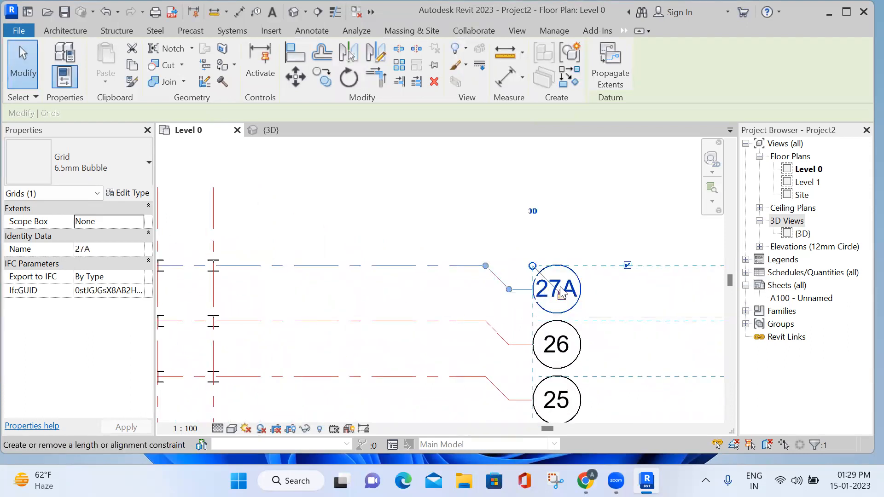
pyautogui.click(128, 192)
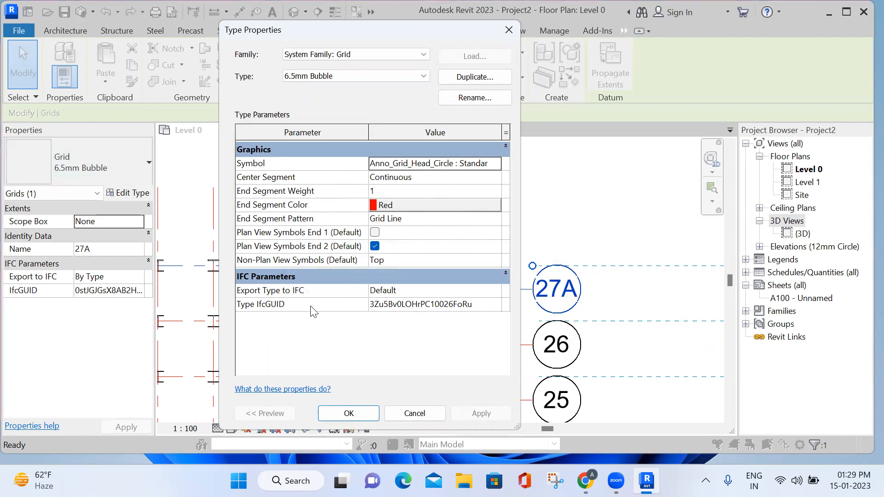
pyautogui.click(436, 292)
pyautogui.click(494, 291)
pyautogui.click(494, 291)
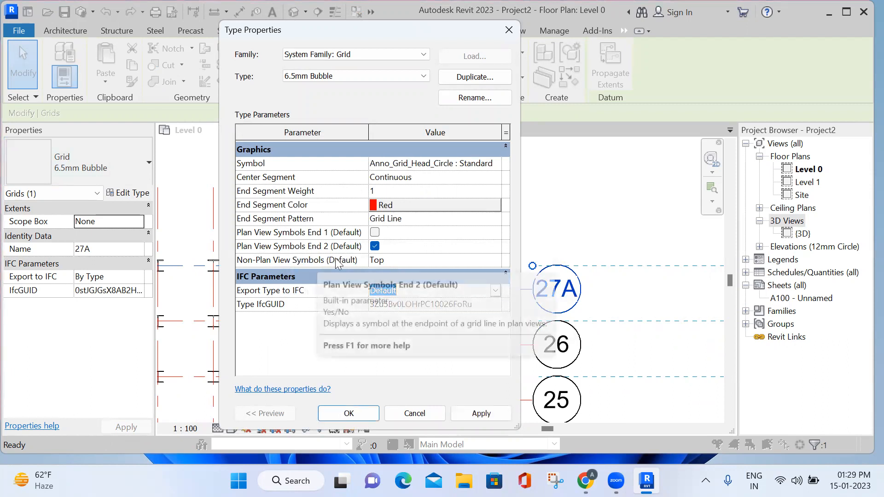
pyautogui.click(421, 260)
pyautogui.click(495, 260)
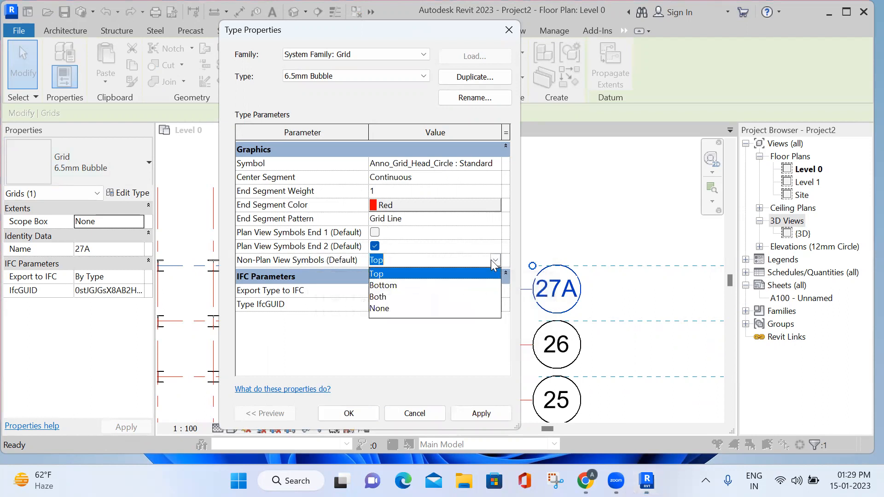
pyautogui.click(416, 286)
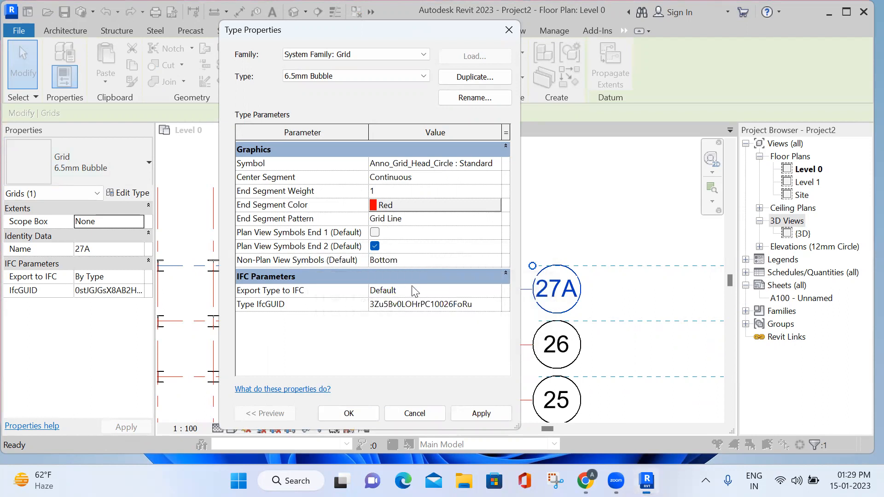
pyautogui.click(481, 413)
# - Set the Symbol of the 6.5mm Bubble grid type to <none>
pyautogui.click(424, 261)
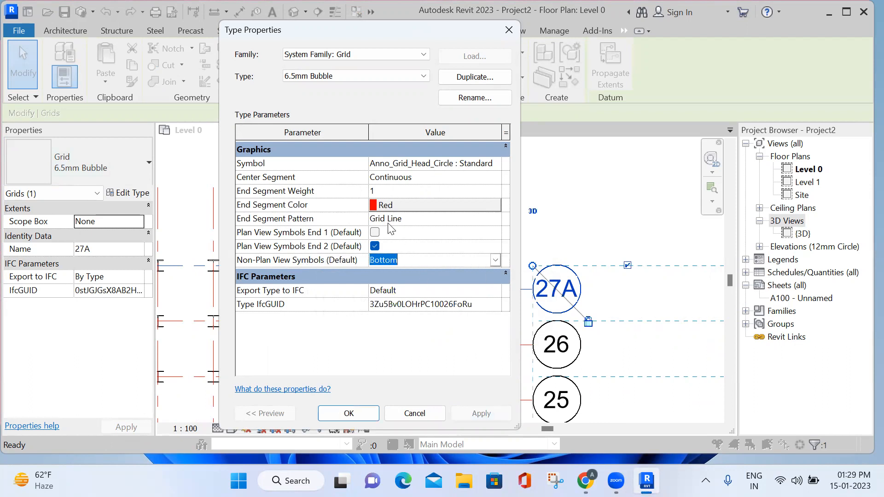
pyautogui.click(480, 149)
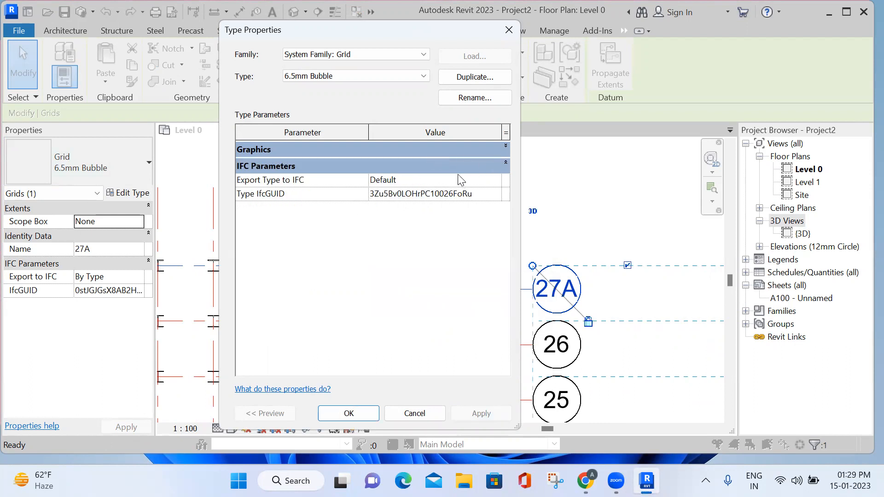
pyautogui.click(389, 154)
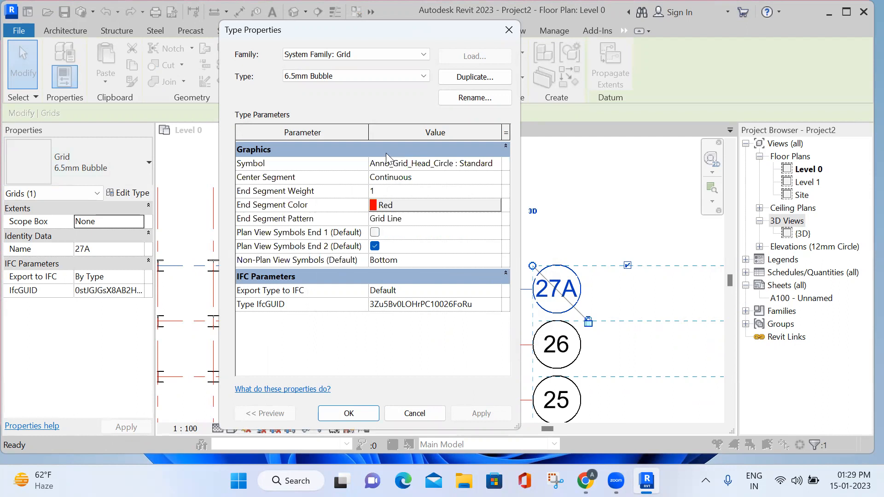
pyautogui.click(495, 164)
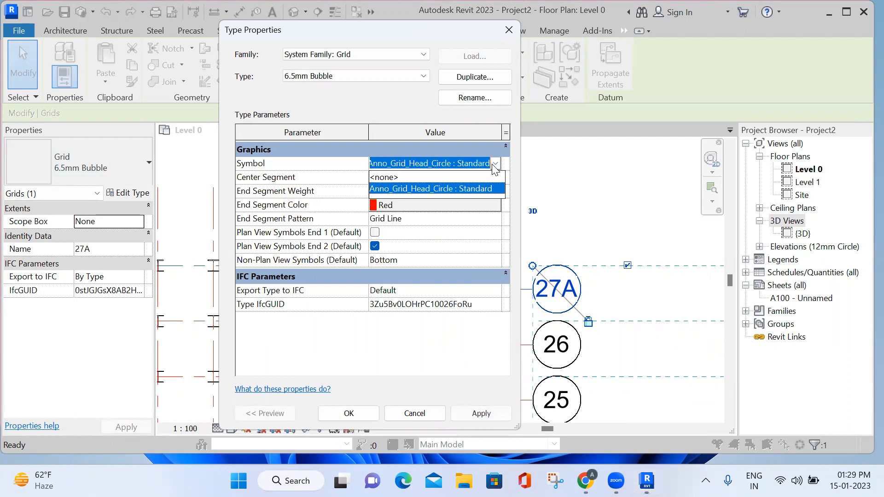
pyautogui.click(405, 178)
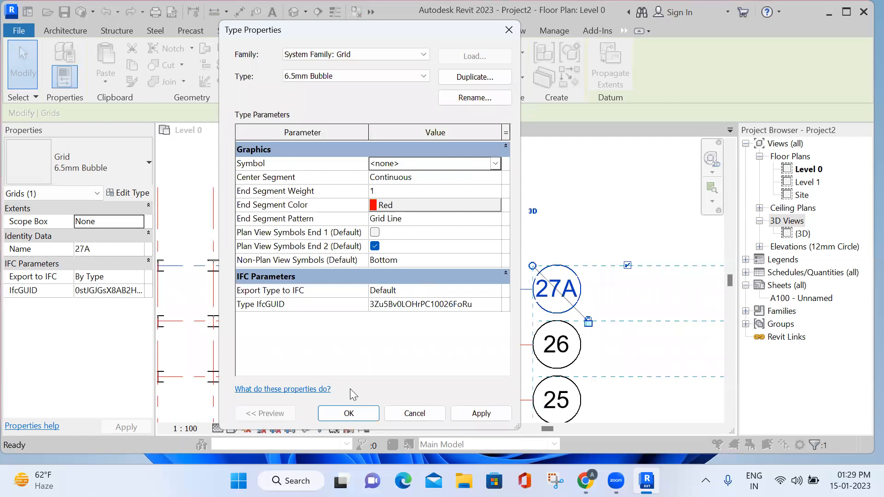
pyautogui.click(350, 412)
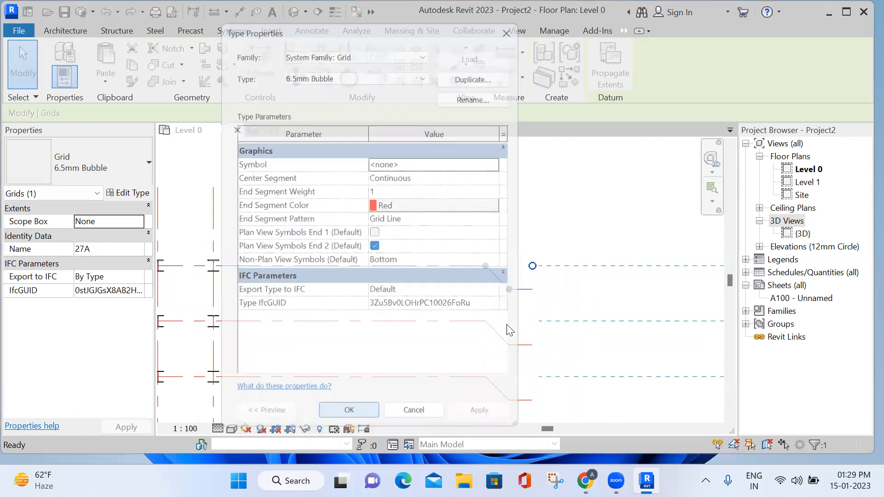
# - Examine the grid ends and elbows across the Level 0 plan with the bubble symbol removed, and clear the selection
pyautogui.scroll(-2, 527, 318)
pyautogui.scroll(-5, 531, 338)
pyautogui.moveTo(456, 322); pyautogui.dragTo(492, 229, button='middle')
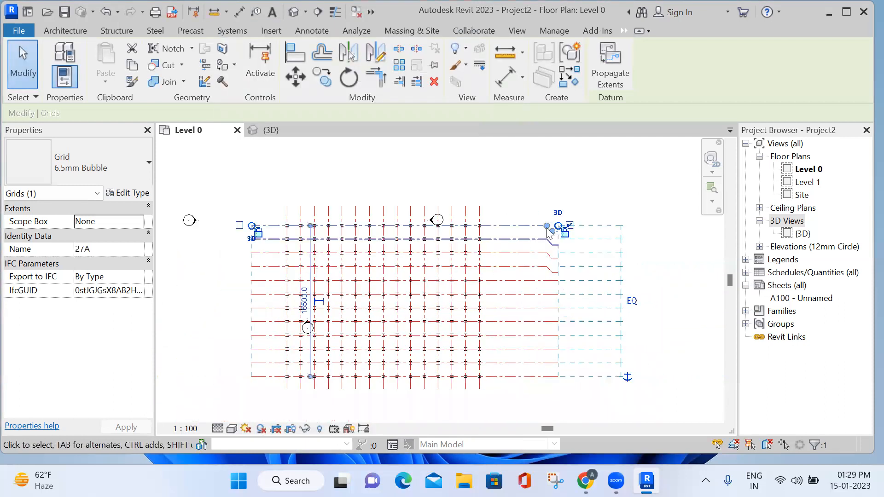
pyautogui.scroll(3, 541, 336)
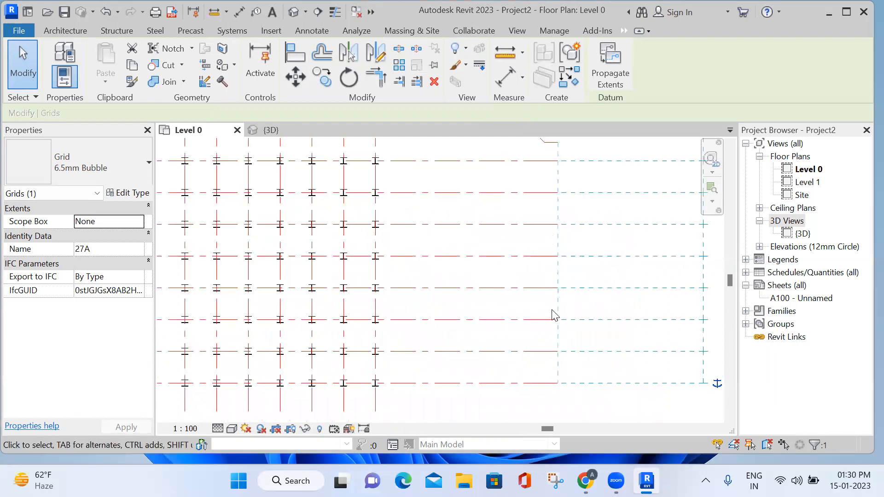
pyautogui.scroll(-3, 550, 391)
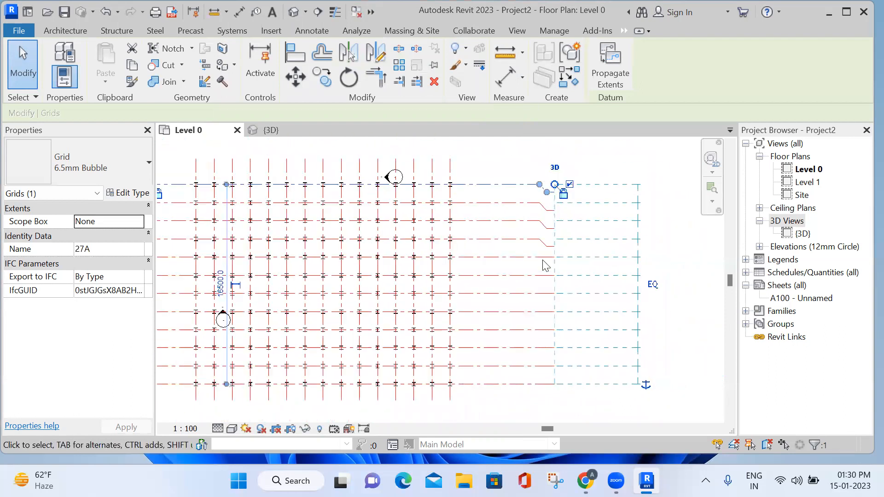
pyautogui.click(145, 165)
pyautogui.press('Escape')
pyautogui.press('Escape')
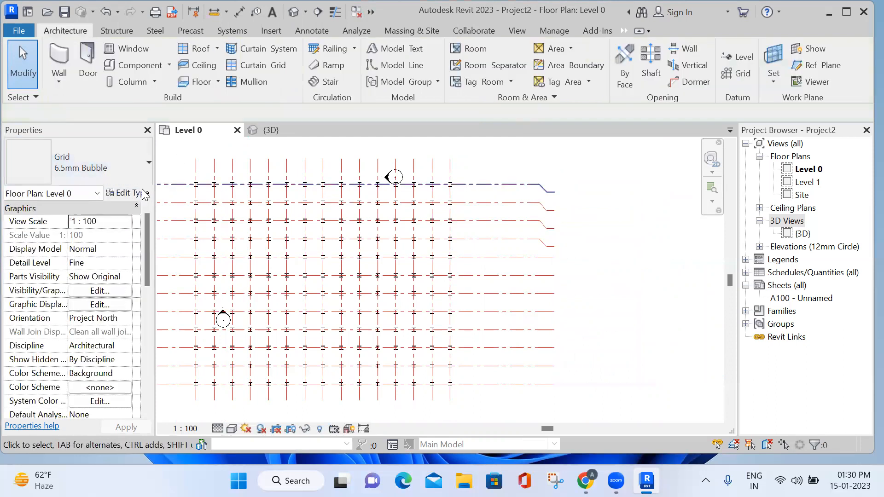
# - Select grid 27A and set the 6.5mm Bubble type's Symbol to Anno_Grid_Head_Circle : Standard
pyautogui.click(460, 185)
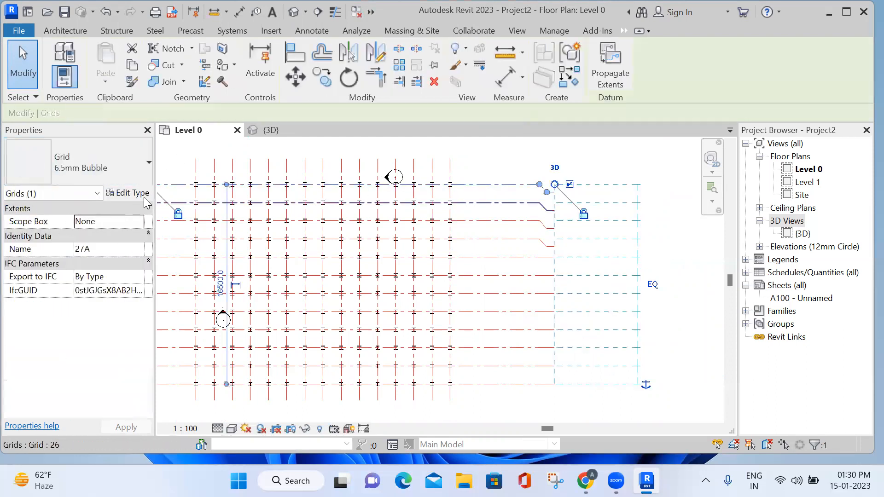
pyautogui.click(130, 193)
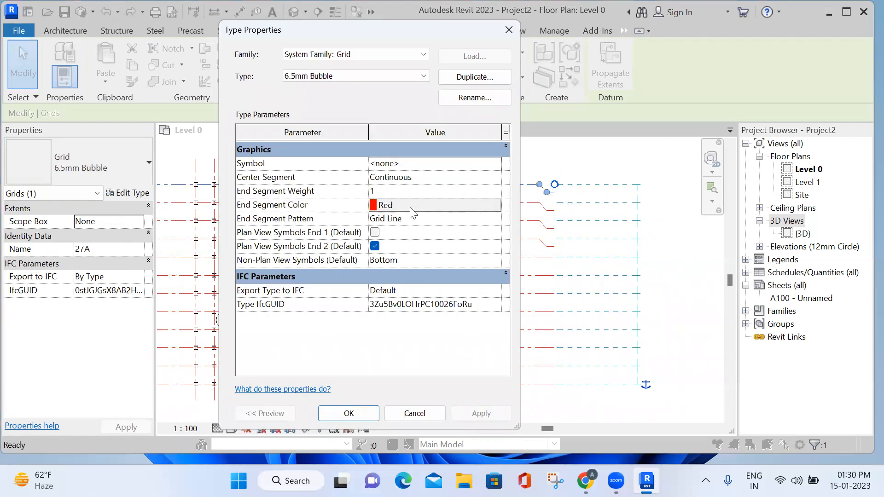
pyautogui.click(495, 163)
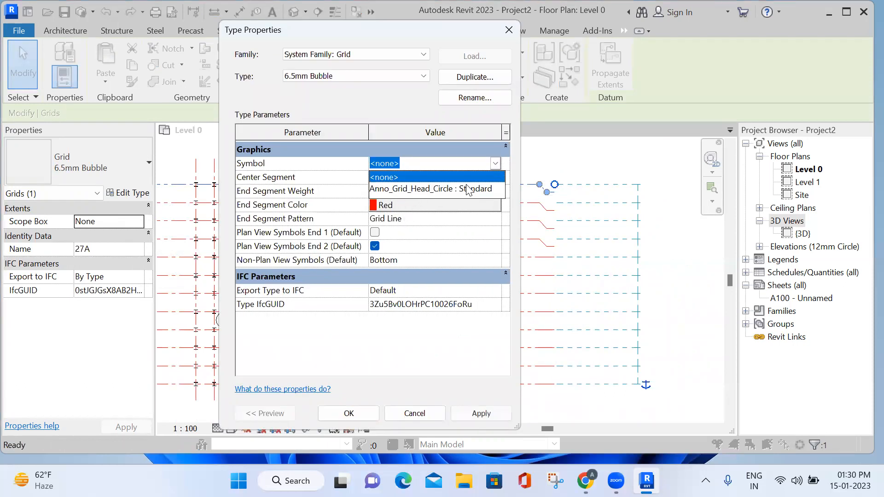
pyautogui.click(444, 185)
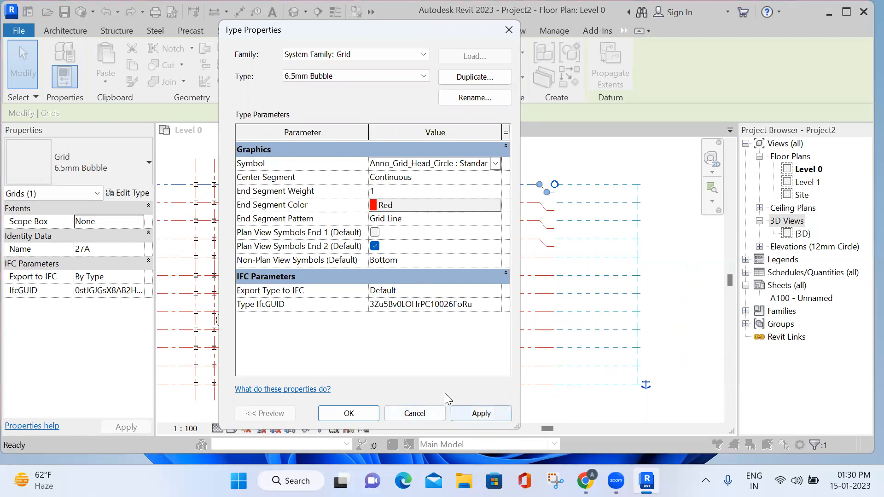
pyautogui.click(481, 413)
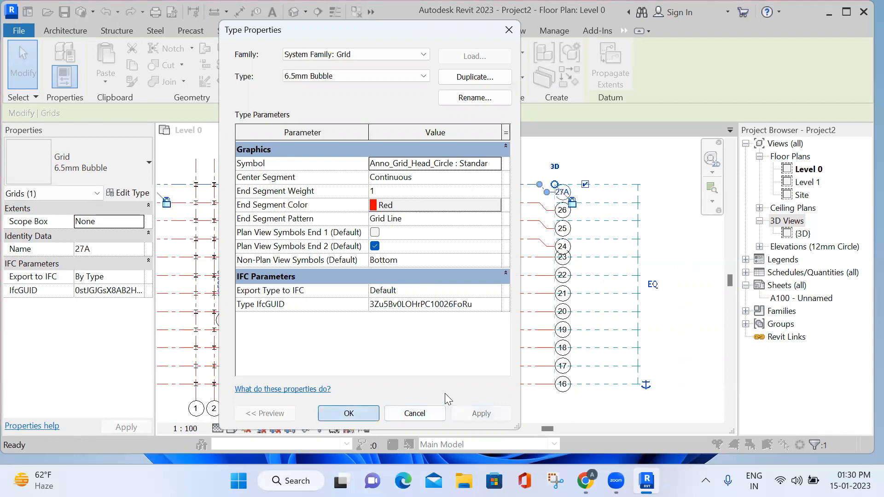
pyautogui.click(348, 413)
pyautogui.scroll(3, 559, 223)
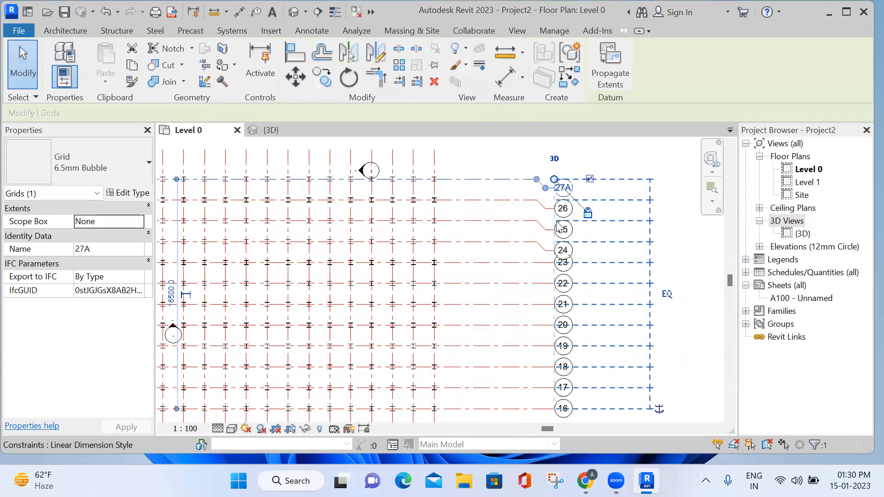
pyautogui.scroll(-4, 564, 318)
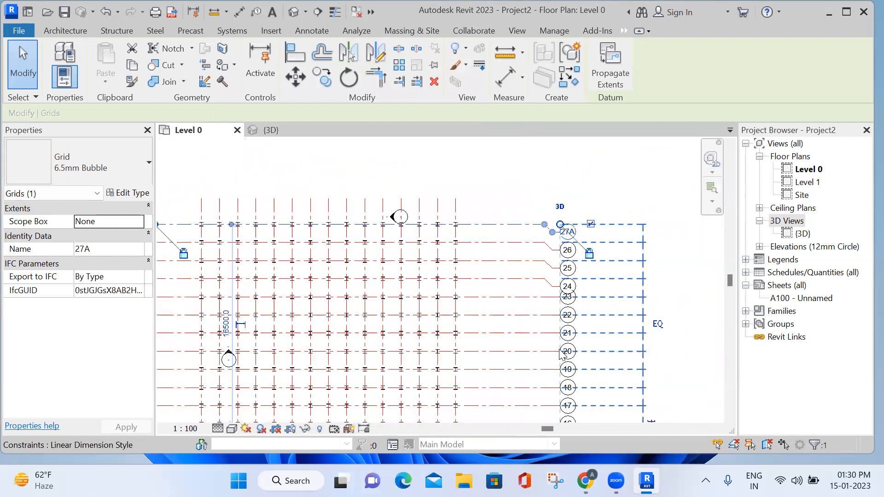
pyautogui.scroll(-1, 527, 180)
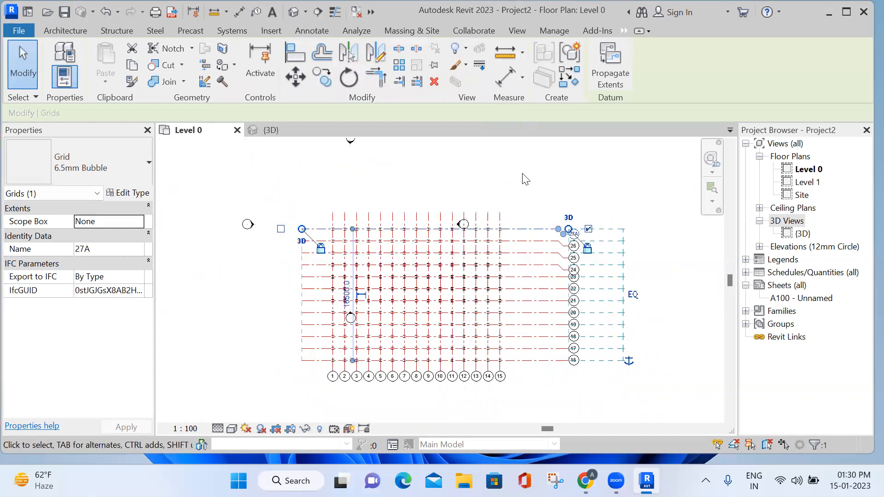
pyautogui.scroll(2, 511, 225)
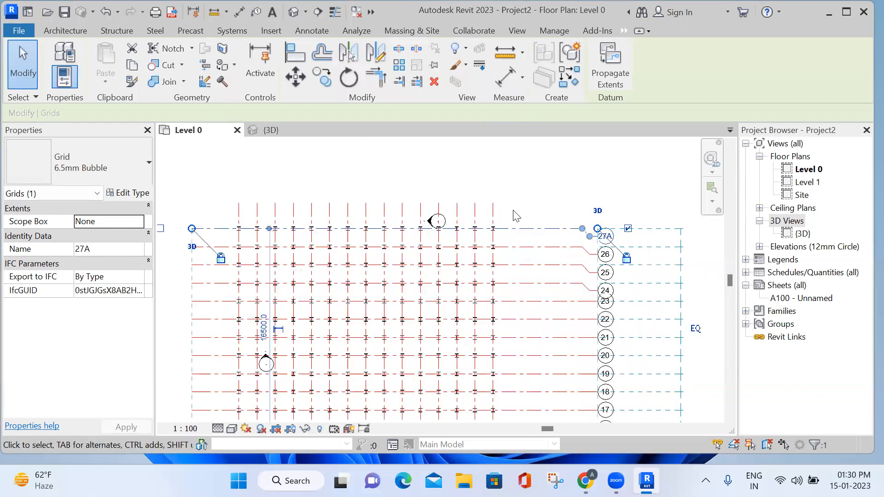
pyautogui.scroll(-2, 465, 254)
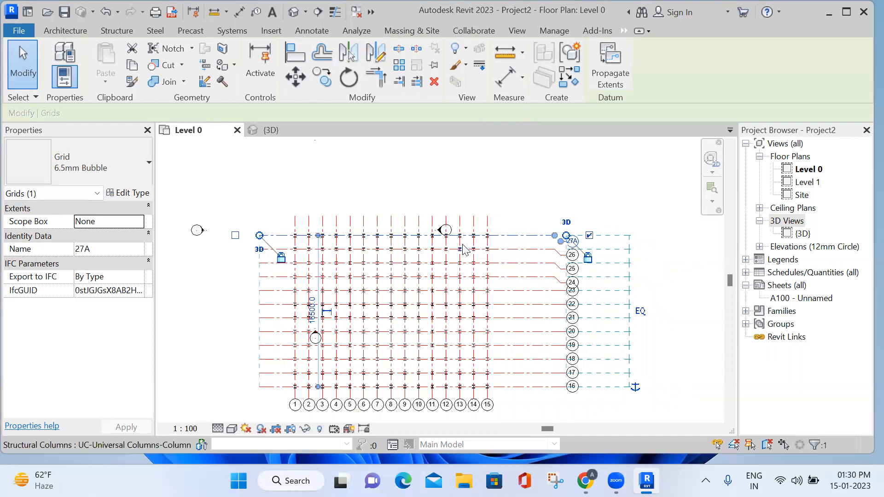
pyautogui.scroll(-1, 430, 218)
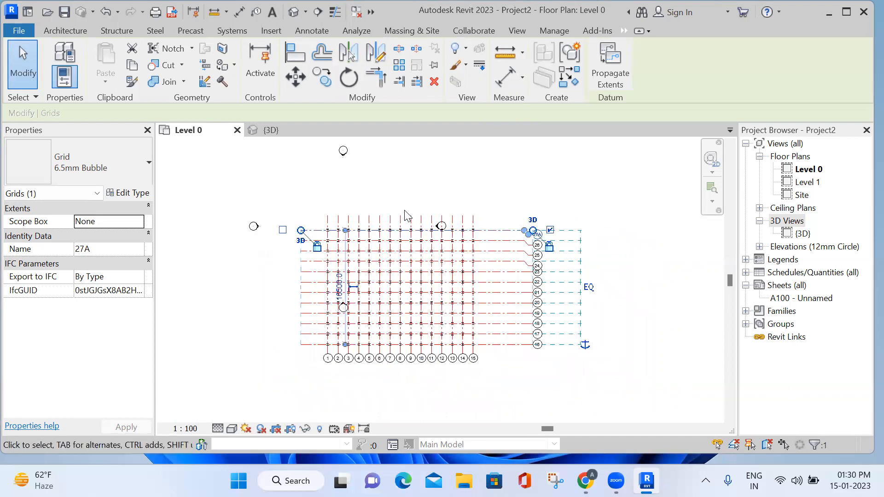
# - Look through the list of command assignments in the Keyboard Shortcuts dialog and close it without changes
pyautogui.press('k')
pyautogui.press('s')
pyautogui.scroll(-10, 241, 266)
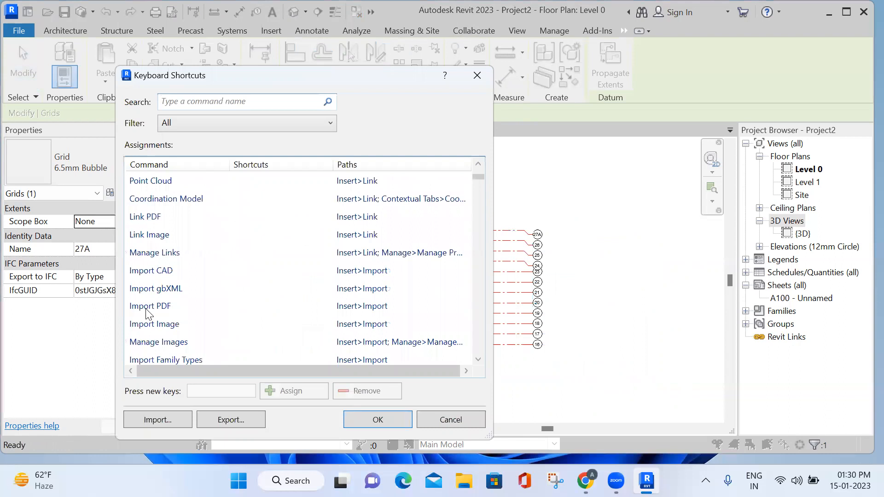
pyautogui.scroll(-2, 149, 304)
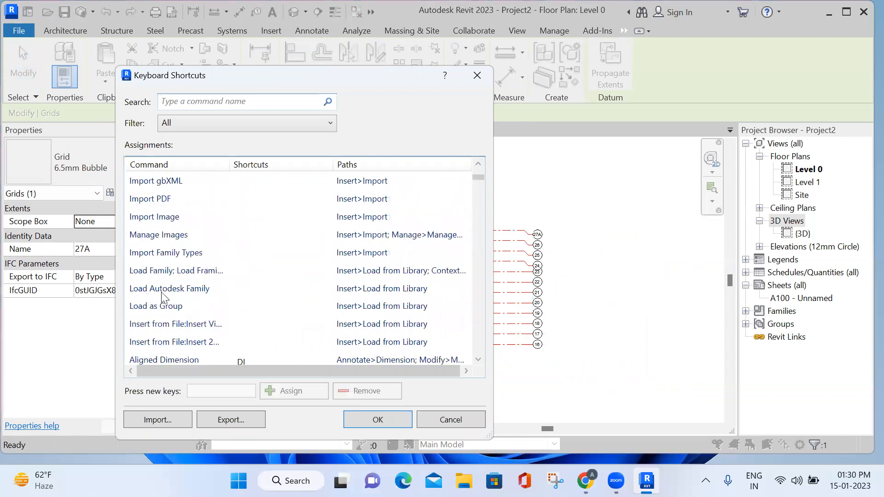
pyautogui.scroll(-12, 206, 298)
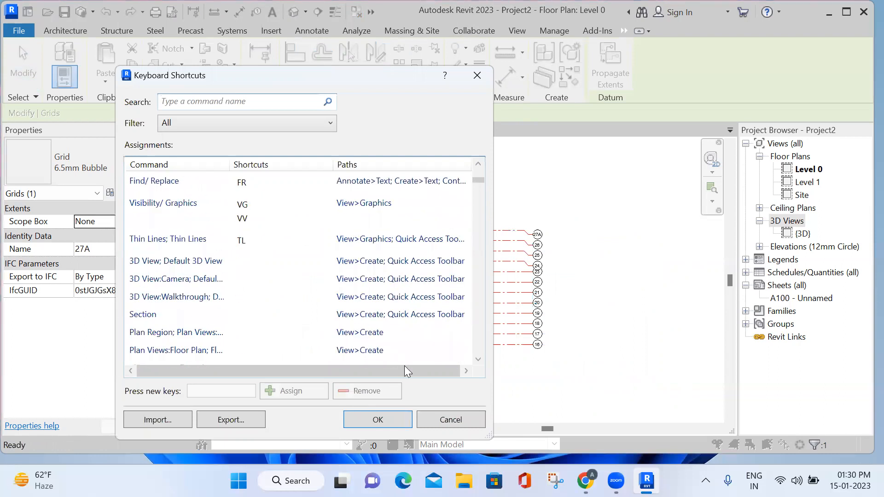
pyautogui.click(437, 418)
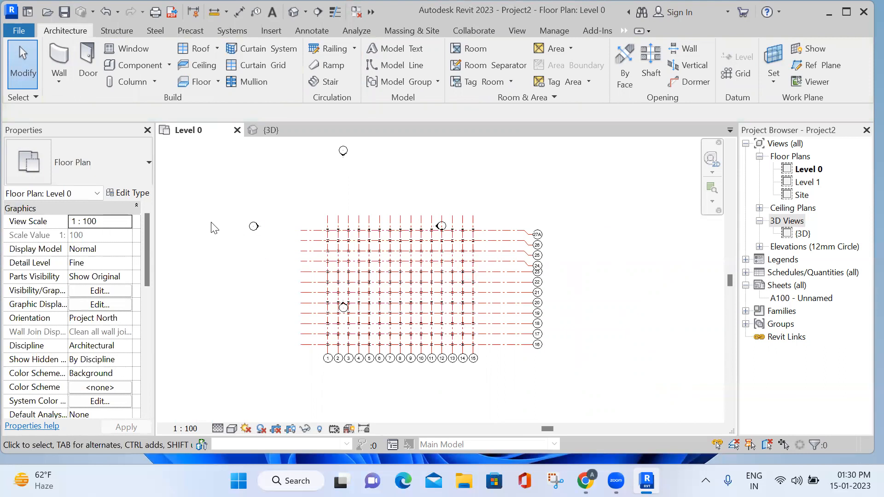
pyautogui.scroll(-2, 288, 216)
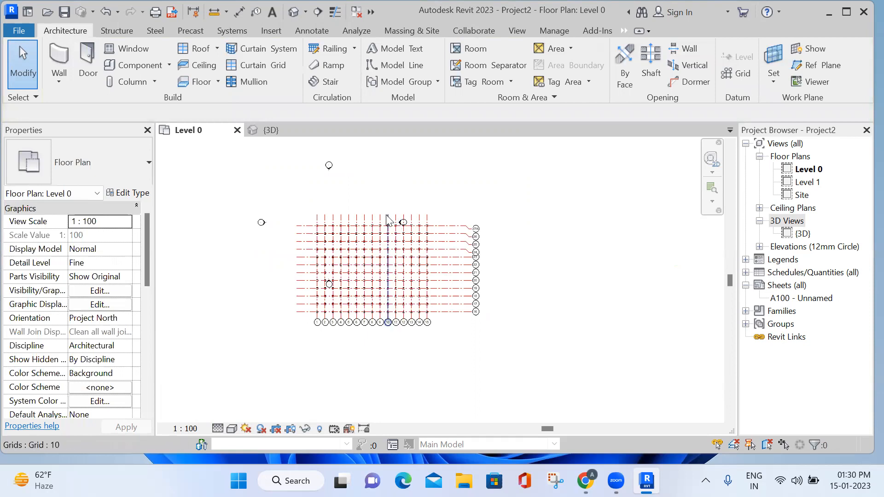
pyautogui.scroll(1, 388, 221)
pyautogui.scroll(2, 388, 221)
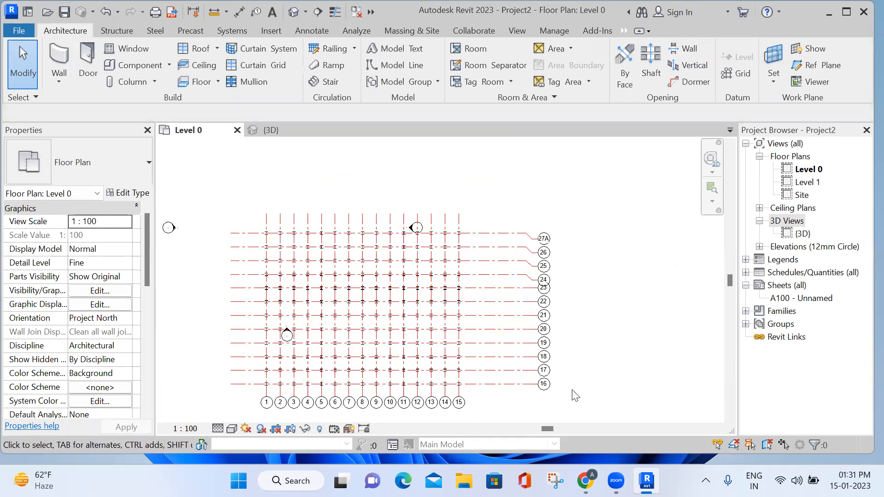